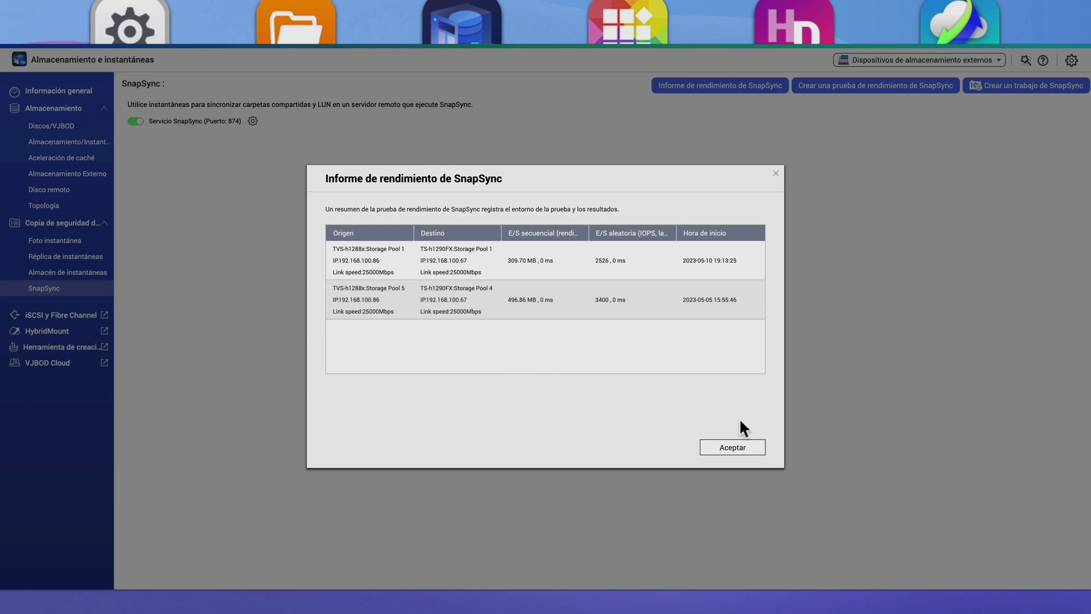
Step: Create a SnapSync performance test and connect to TS-h1290FX with HTTPS enabled on port 443, entering the username and account password
click(735, 449)
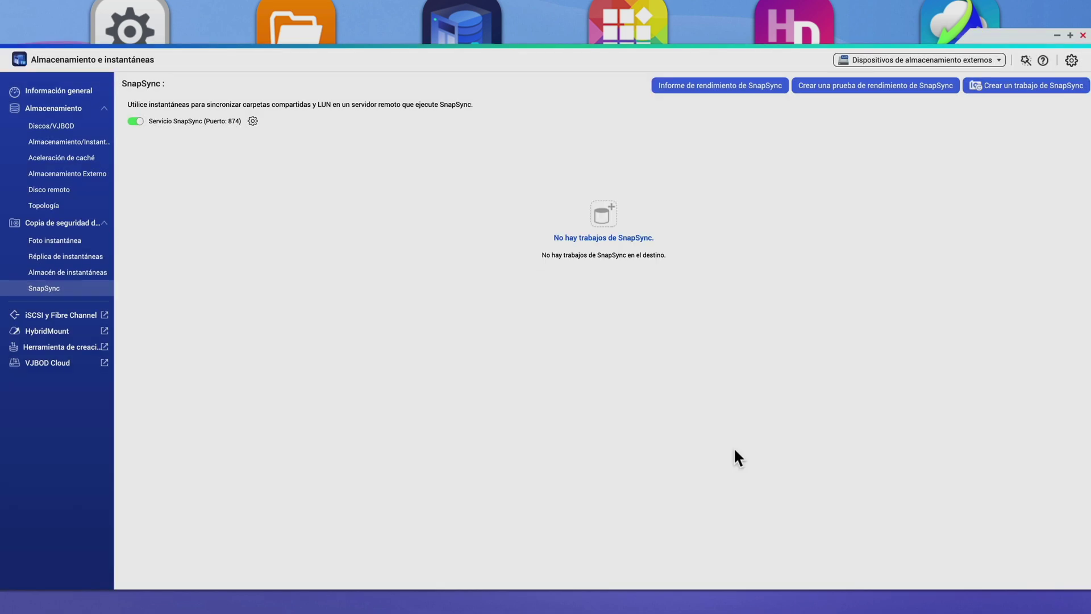
click(886, 90)
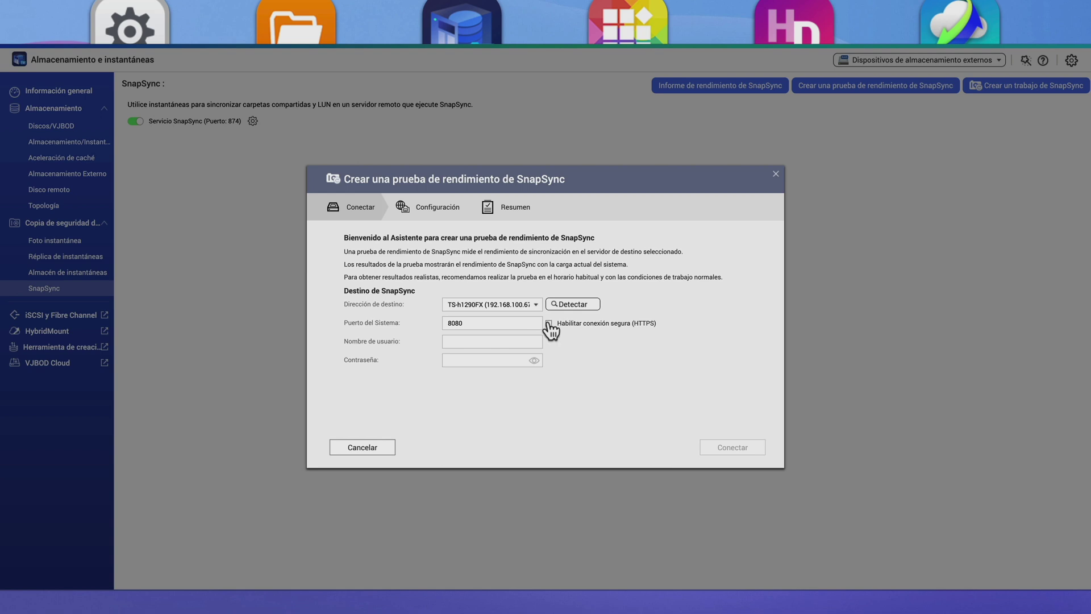
click(549, 323)
click(510, 344)
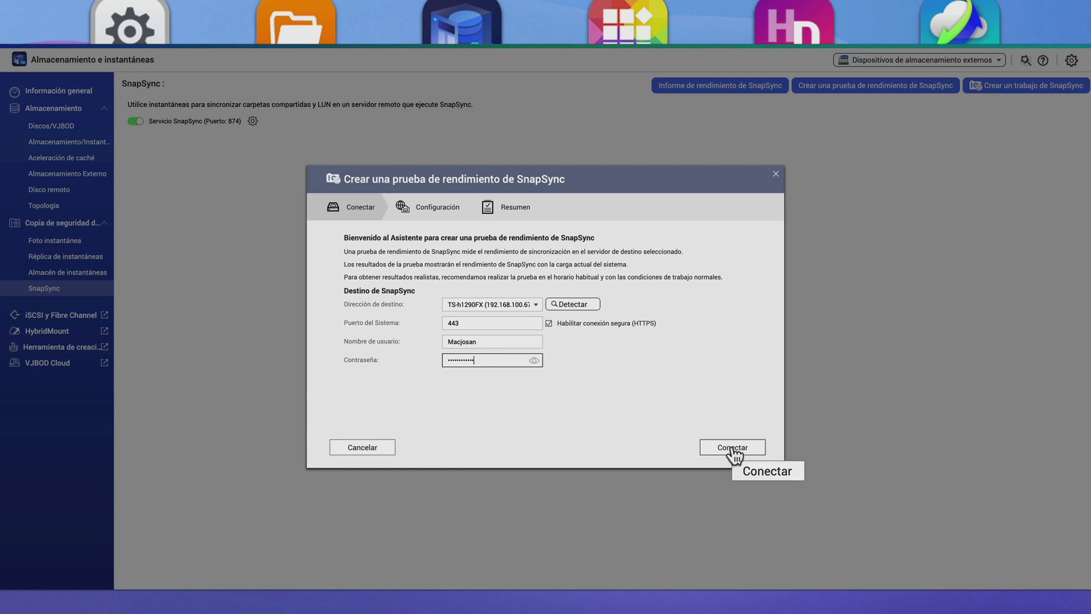
click(733, 447)
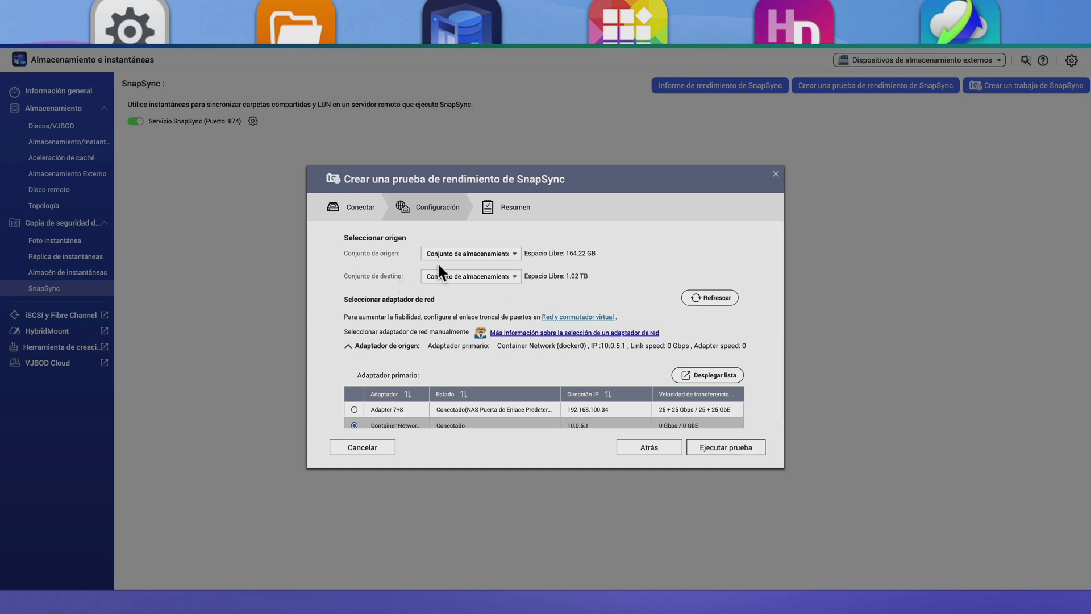
Step: Choose Conjunto de almacenamiento 1 as both source and destination pool, with Adapter 7+8 as the primary source adapter
click(462, 254)
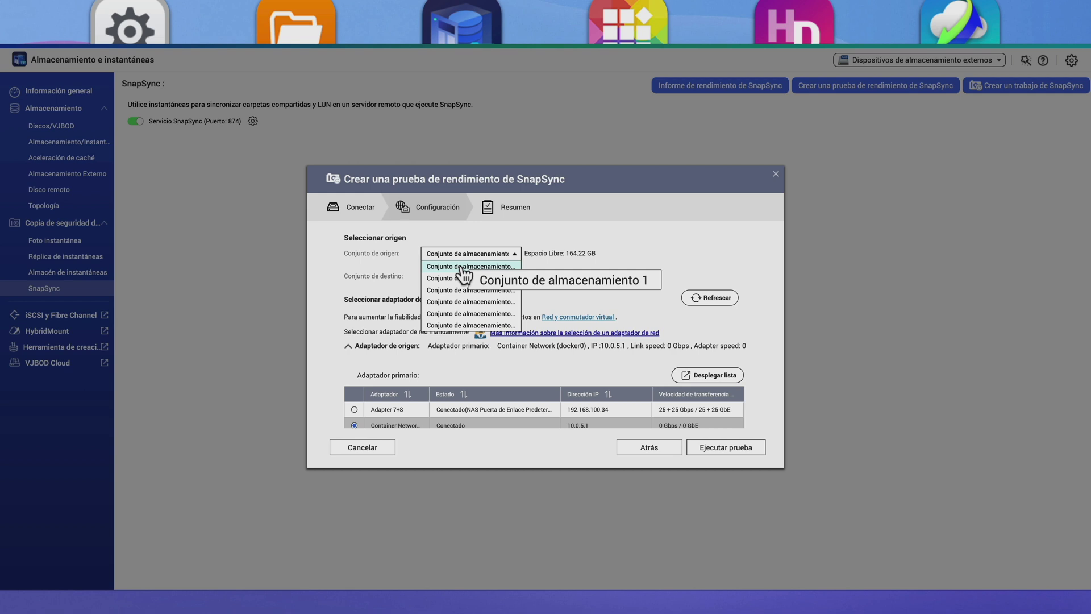
click(461, 267)
click(470, 276)
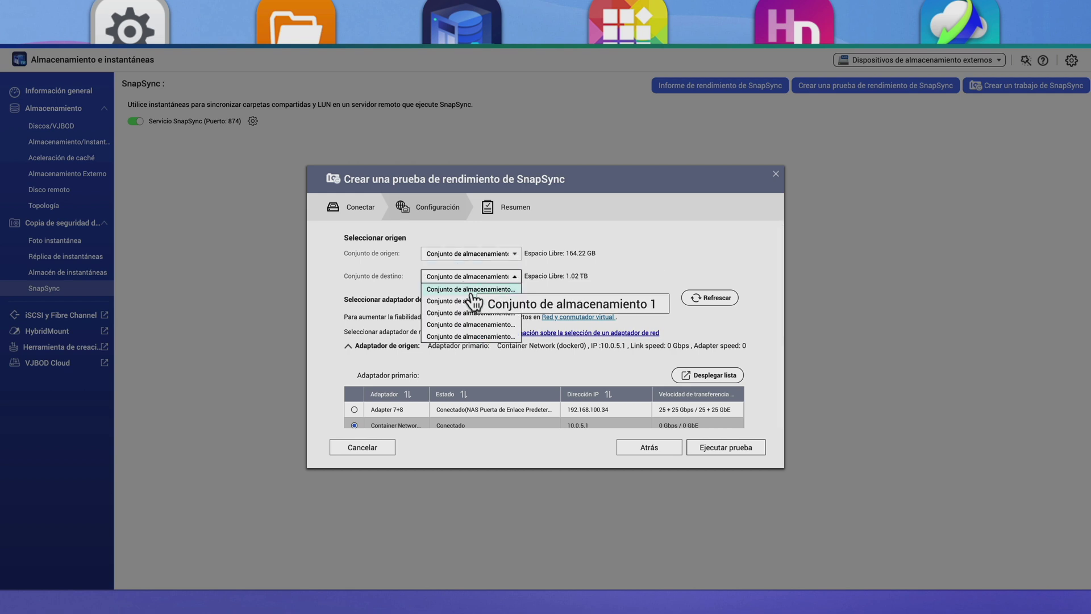
click(477, 280)
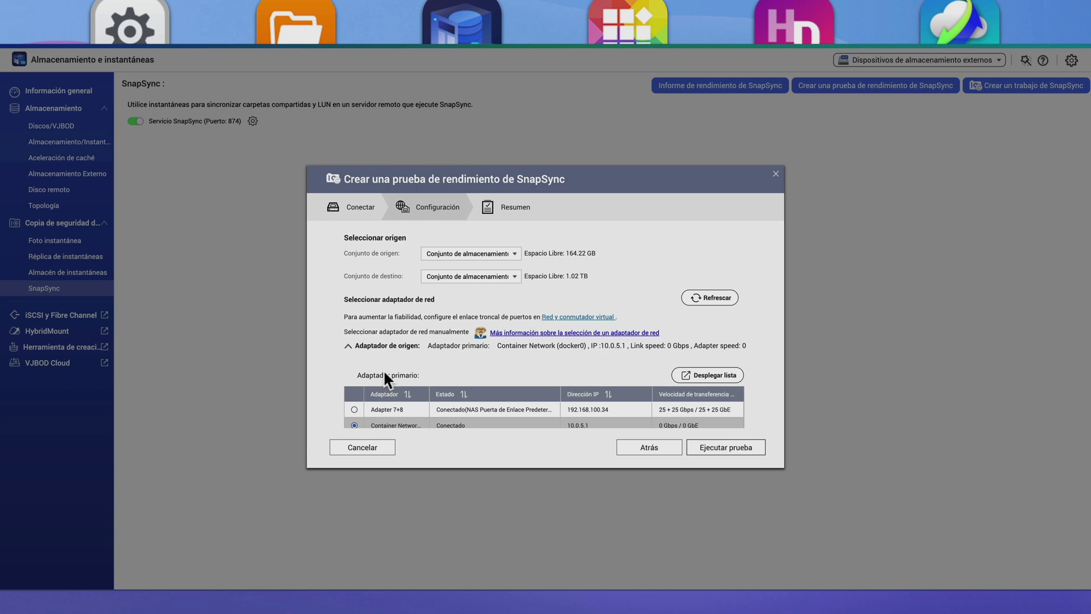
click(355, 410)
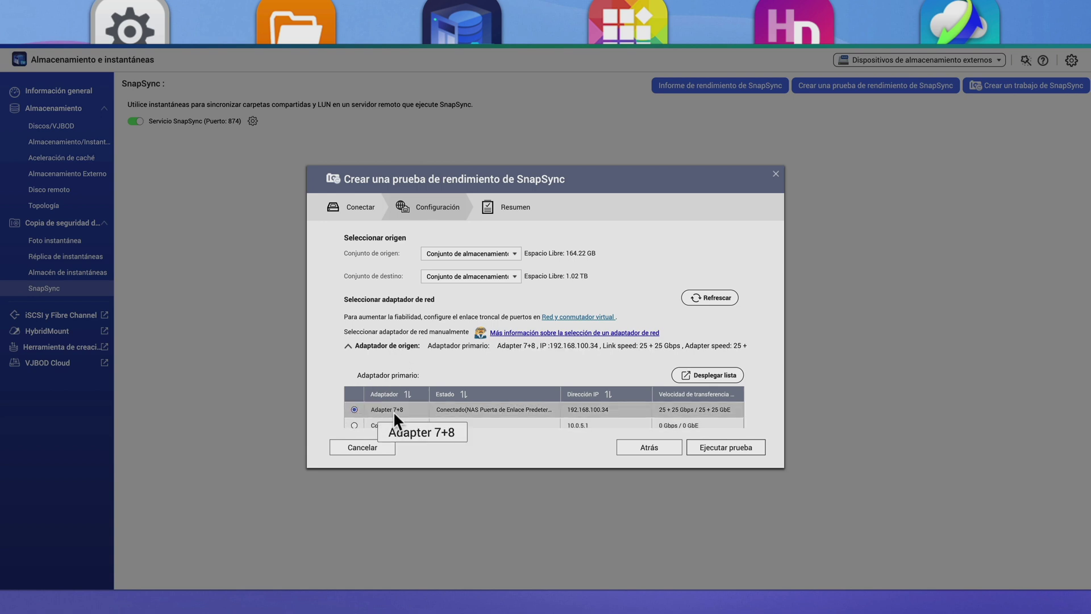
Step: Examine the source NAS's network adapters and port trunking configuration, and close the network and virtual switch window
click(584, 318)
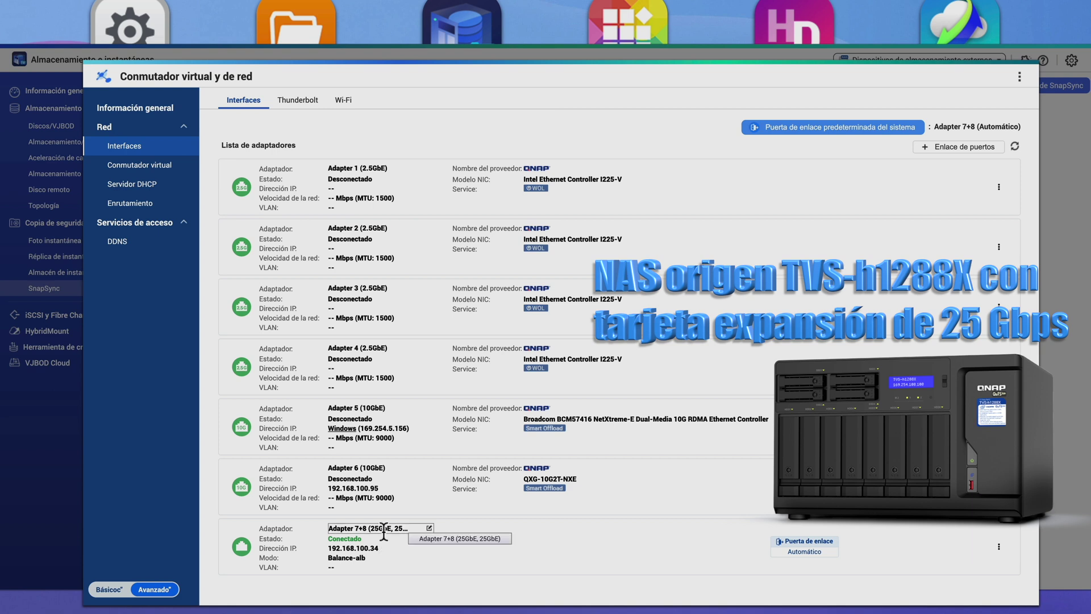
click(960, 148)
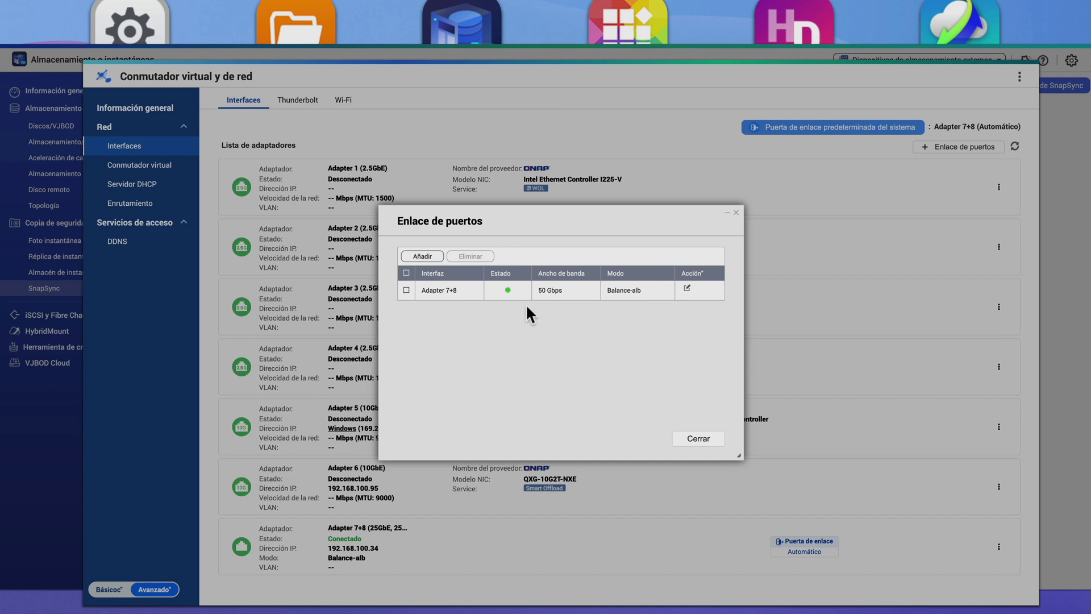
click(736, 213)
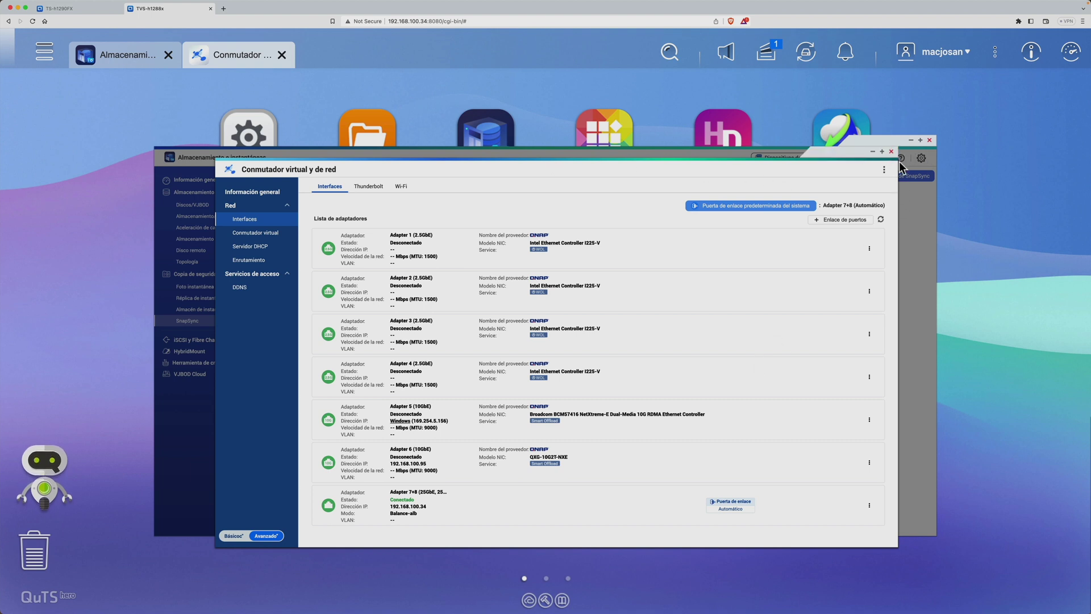
click(891, 151)
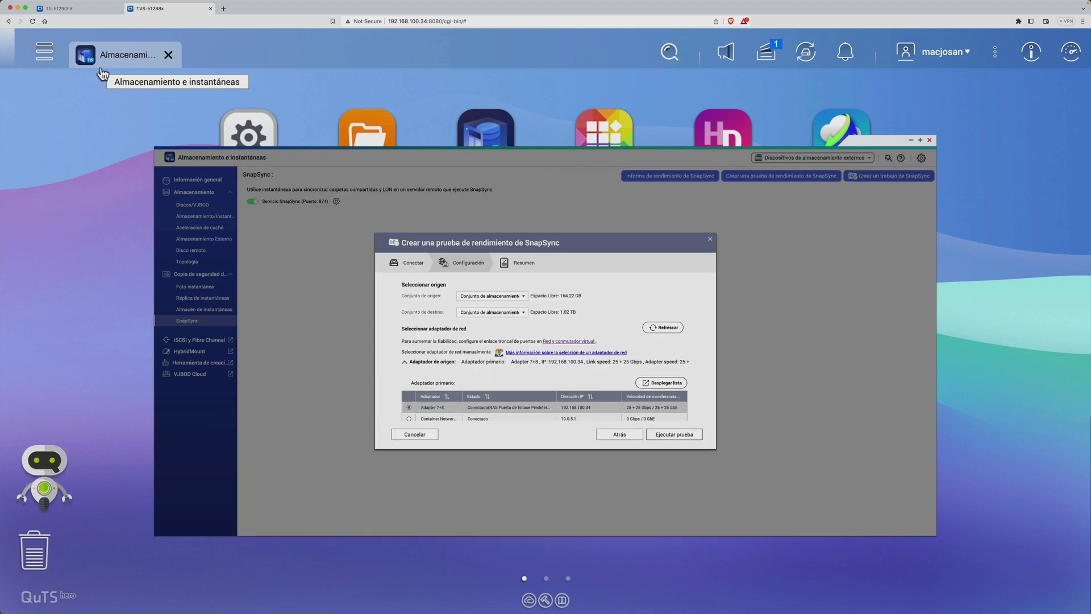
Step: Switch to the TS-h1290FX destination NAS and examine its network interfaces in the network and virtual switch app
click(77, 8)
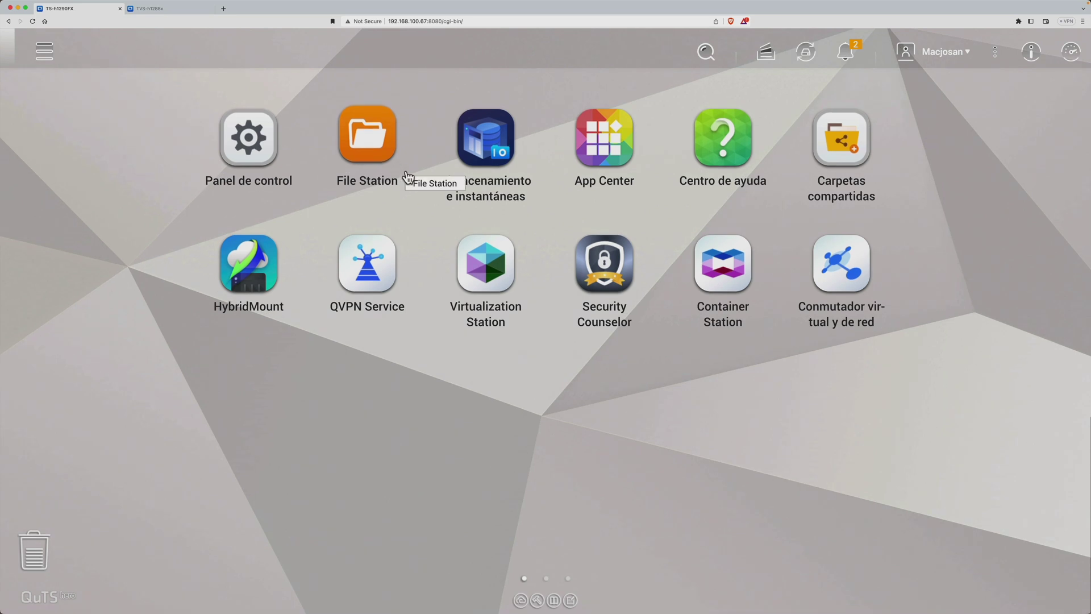
click(819, 267)
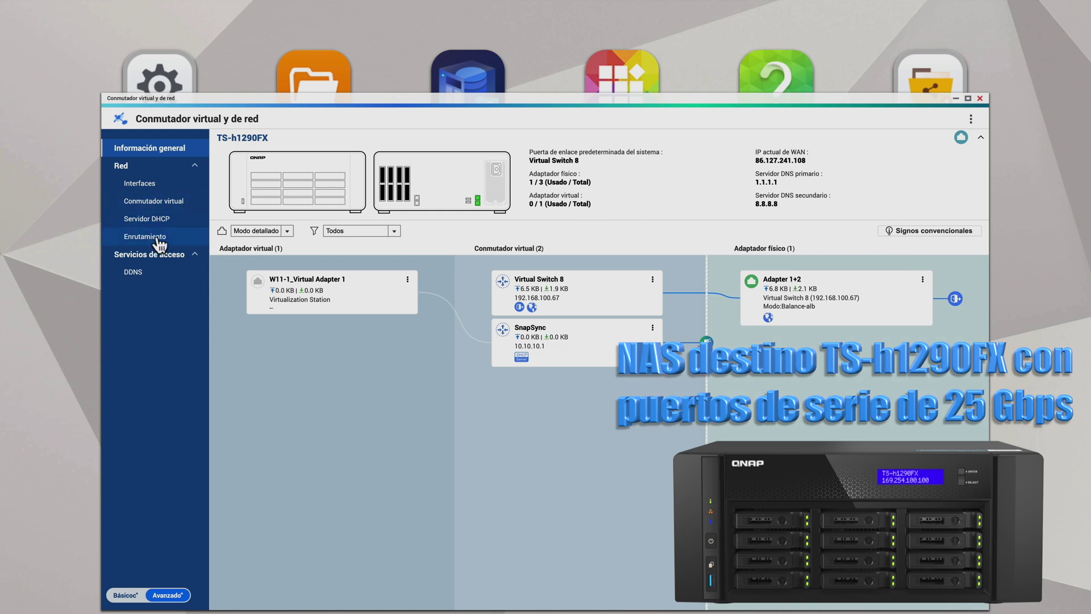
click(161, 190)
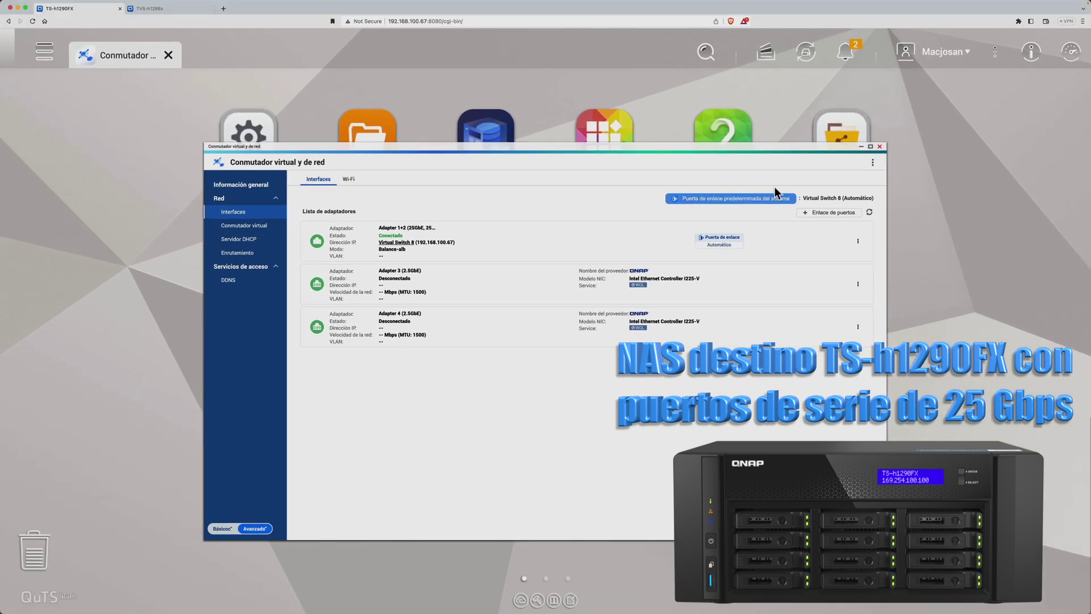
click(879, 147)
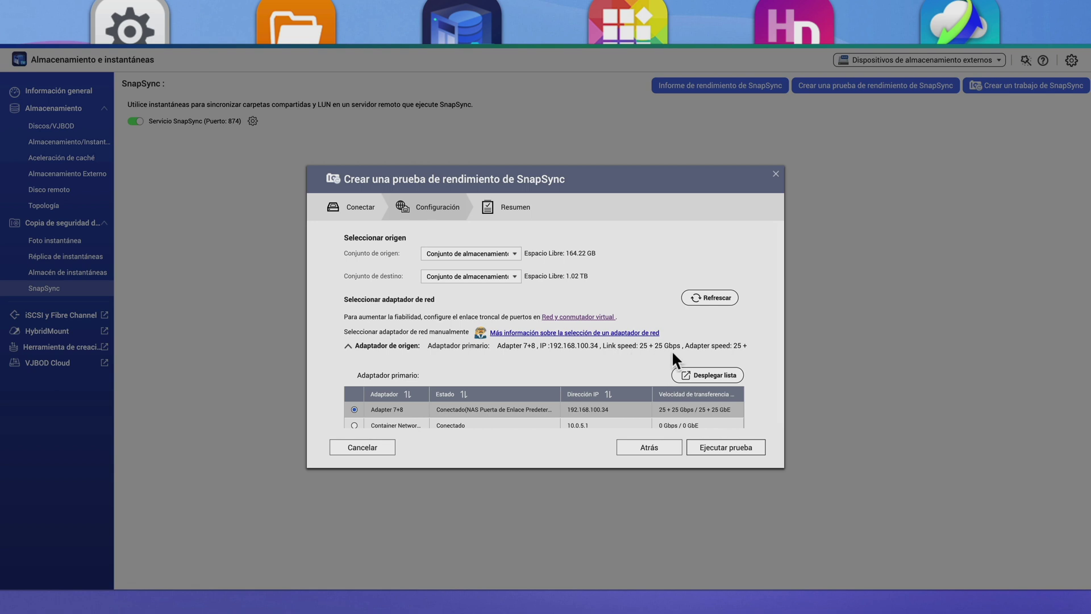
Step: Select Adapter 1+2 as the primary destination adapter and run the SnapSync performance test
scroll(671, 350, down, 5)
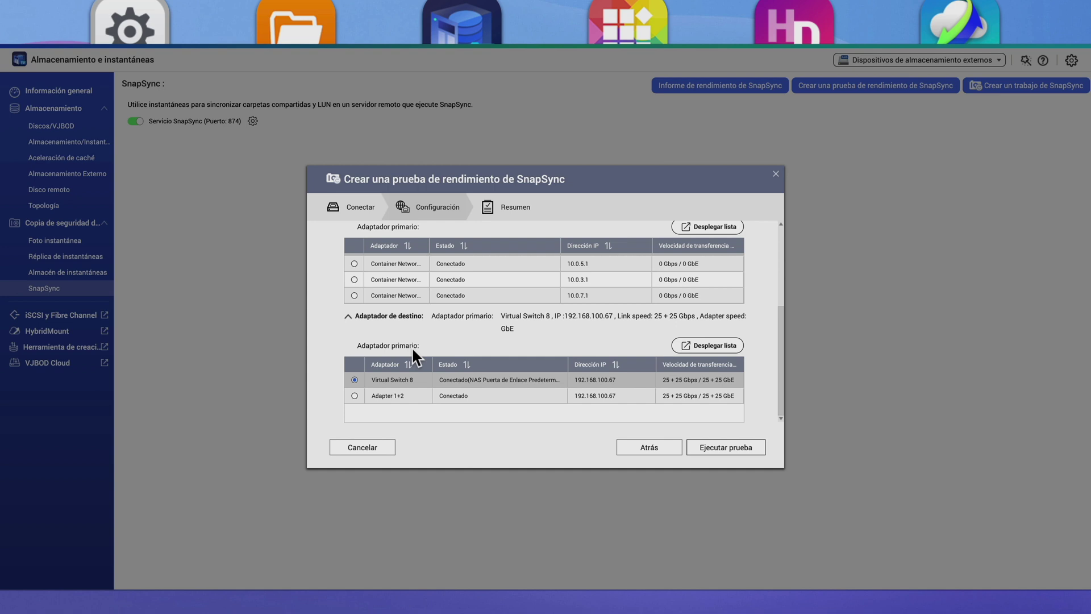
click(355, 396)
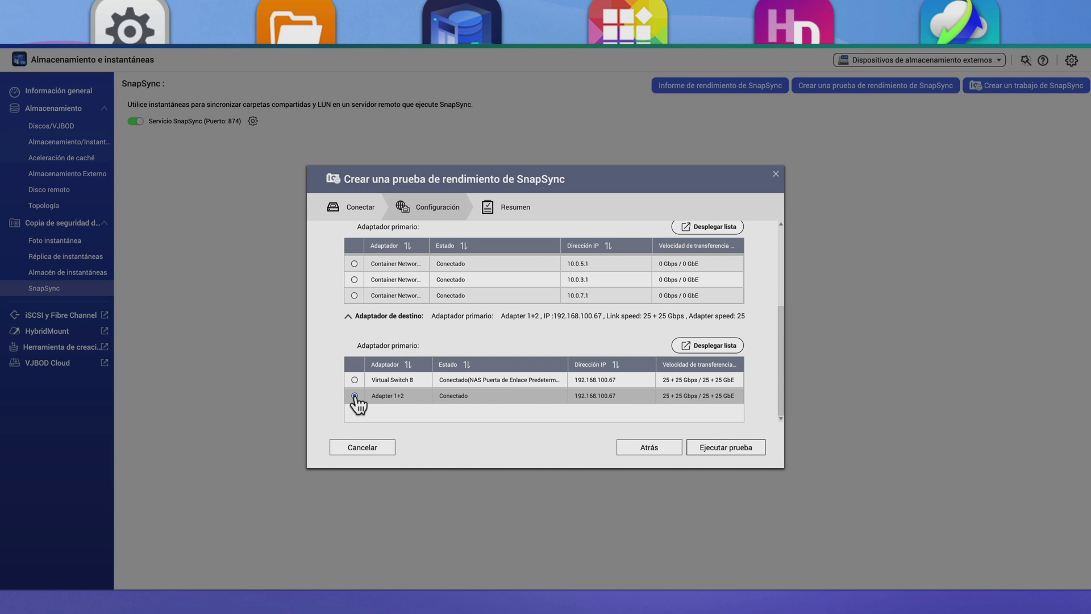
click(727, 448)
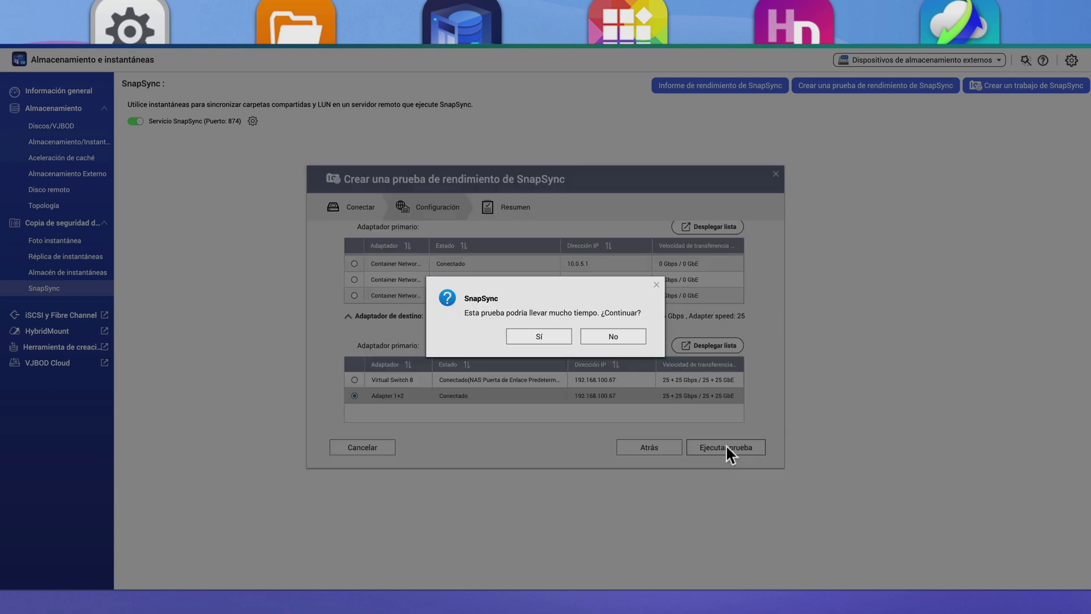
click(539, 336)
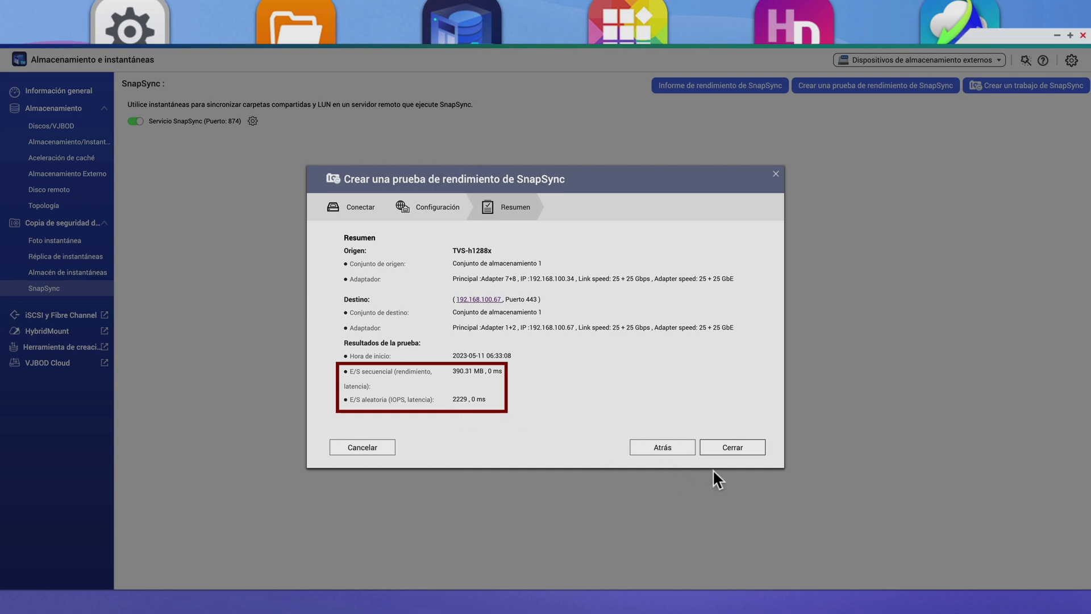
Step: Close the performance test summary and open the SnapSync performance report
click(746, 452)
click(707, 88)
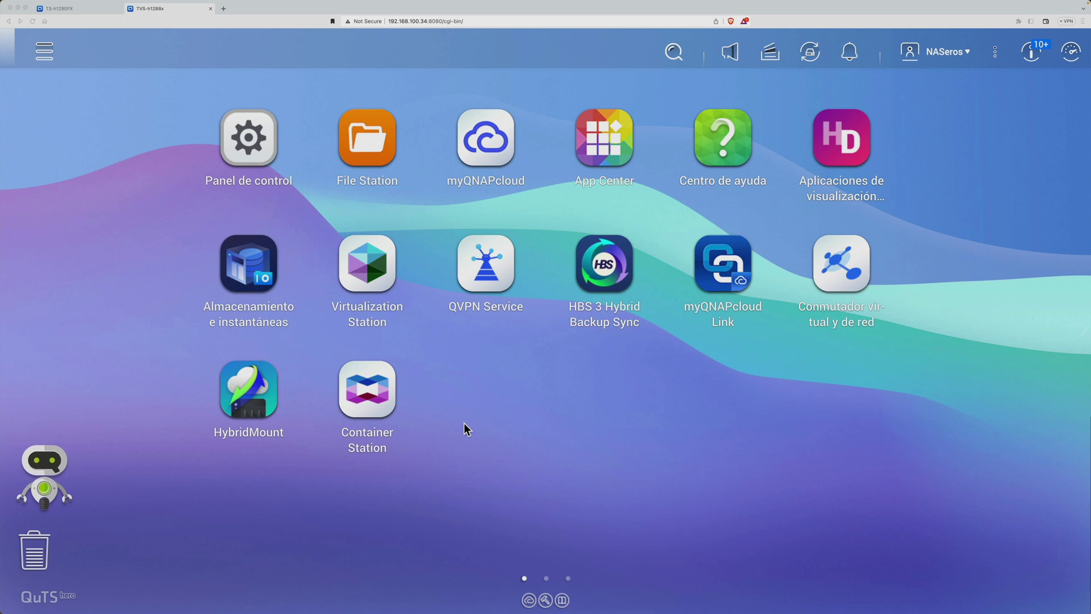
Step: Open the SnapSync job list in the storage and snapshots app on TVS-h1288x
click(257, 284)
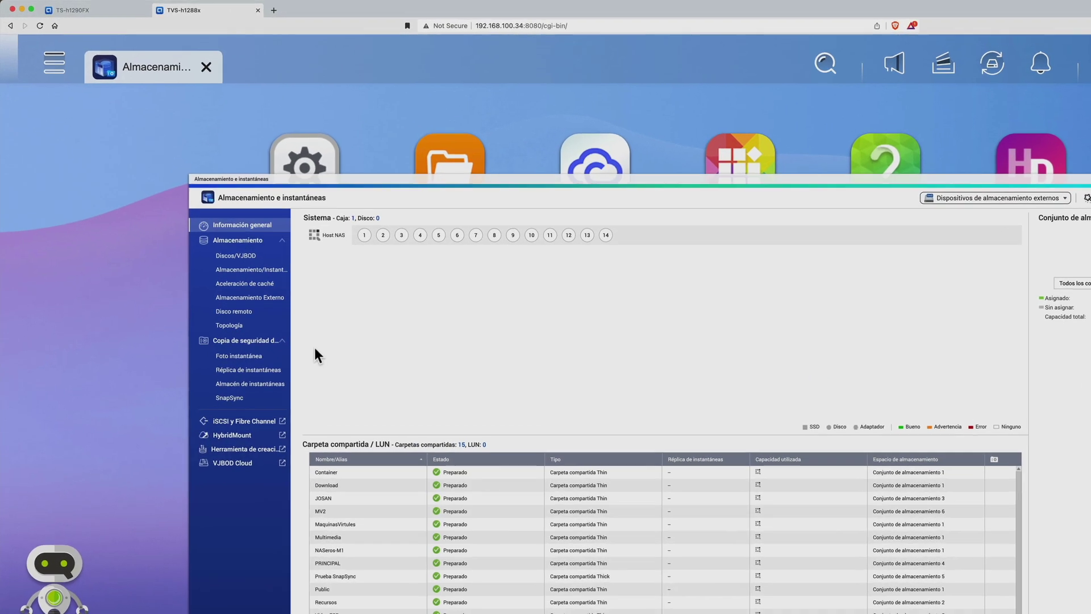
click(234, 407)
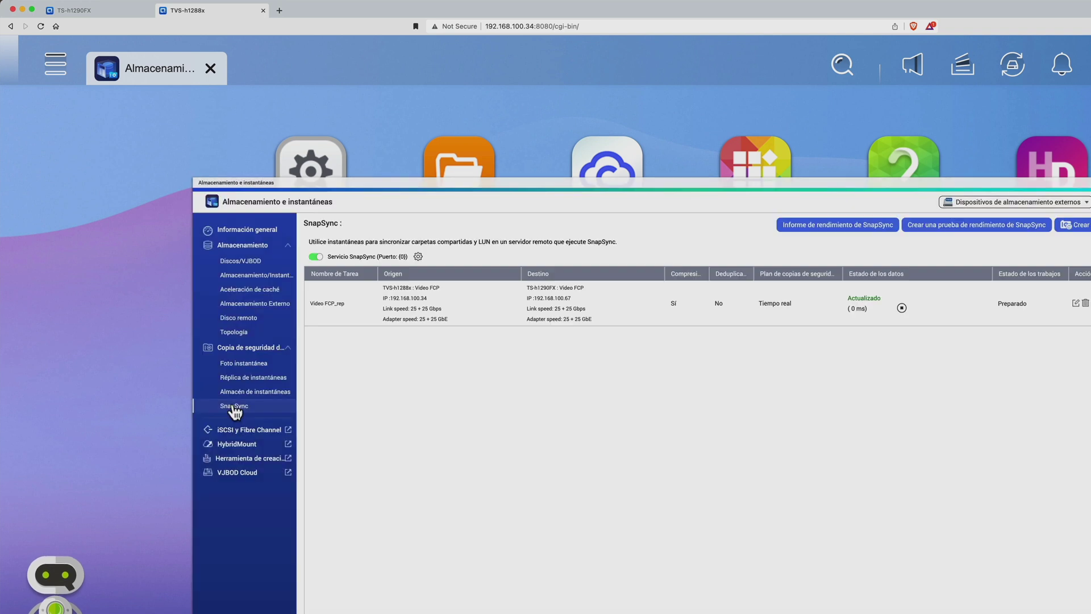
Step: Inspect Prueba SnapSync on the source NAS and the copia de 1288x folder on TS-h1290FX in File Station, closing both file windows
click(436, 170)
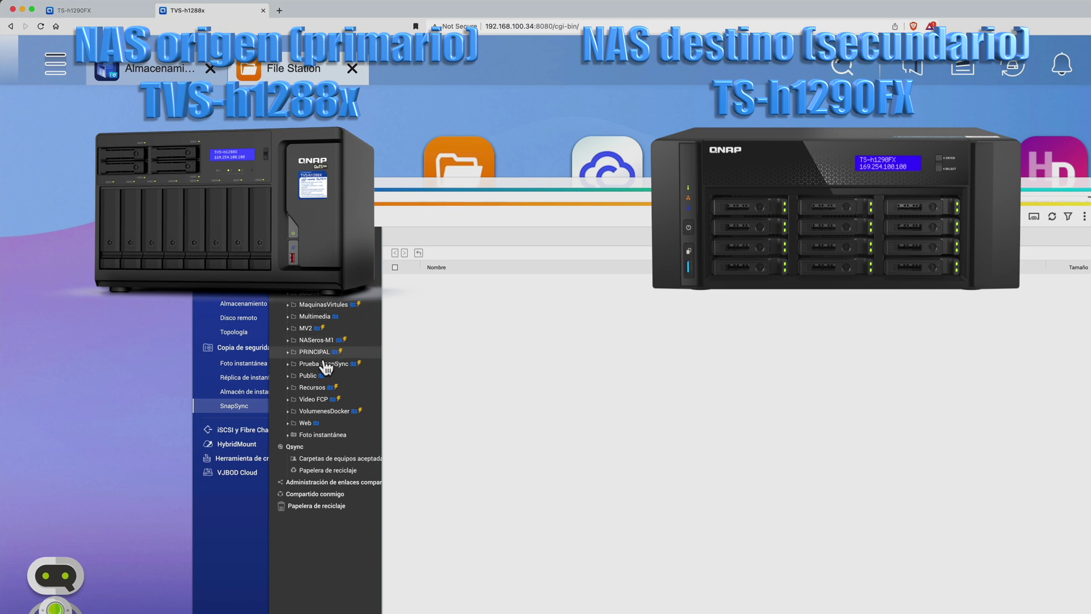
click(321, 365)
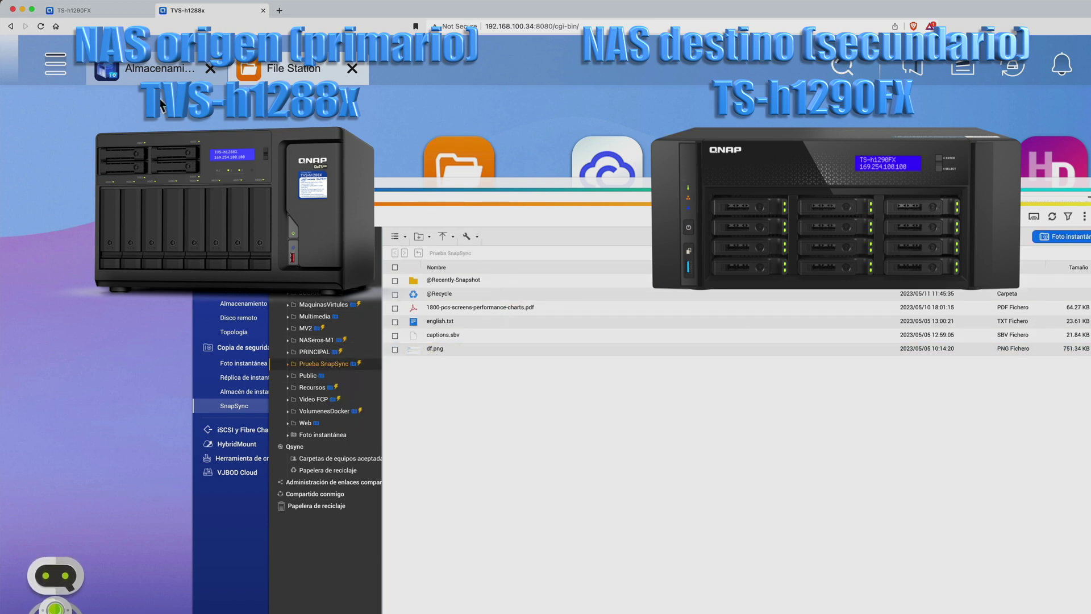
click(105, 15)
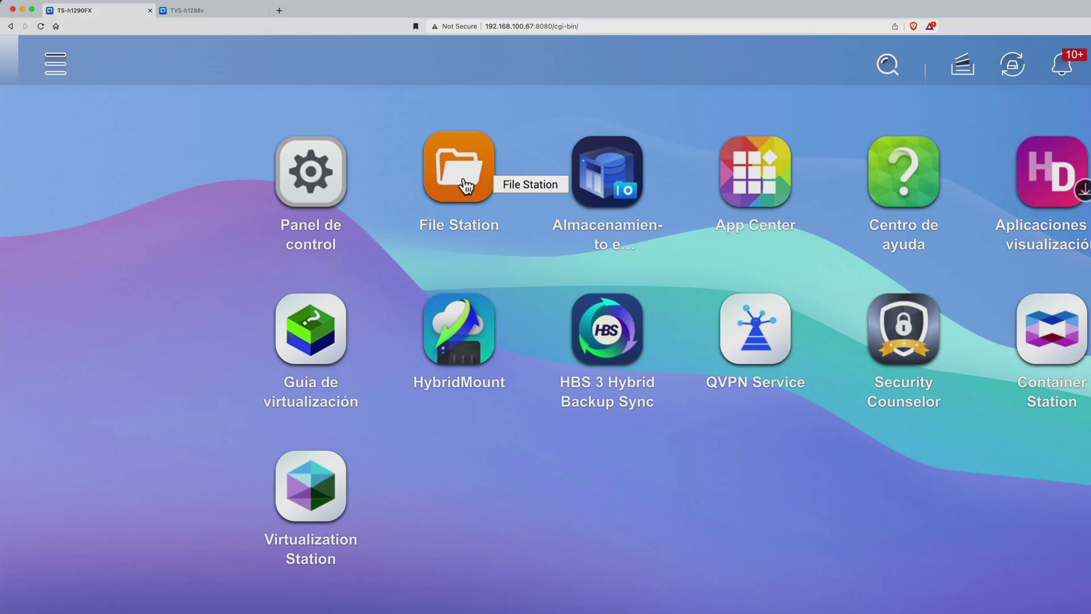
click(462, 177)
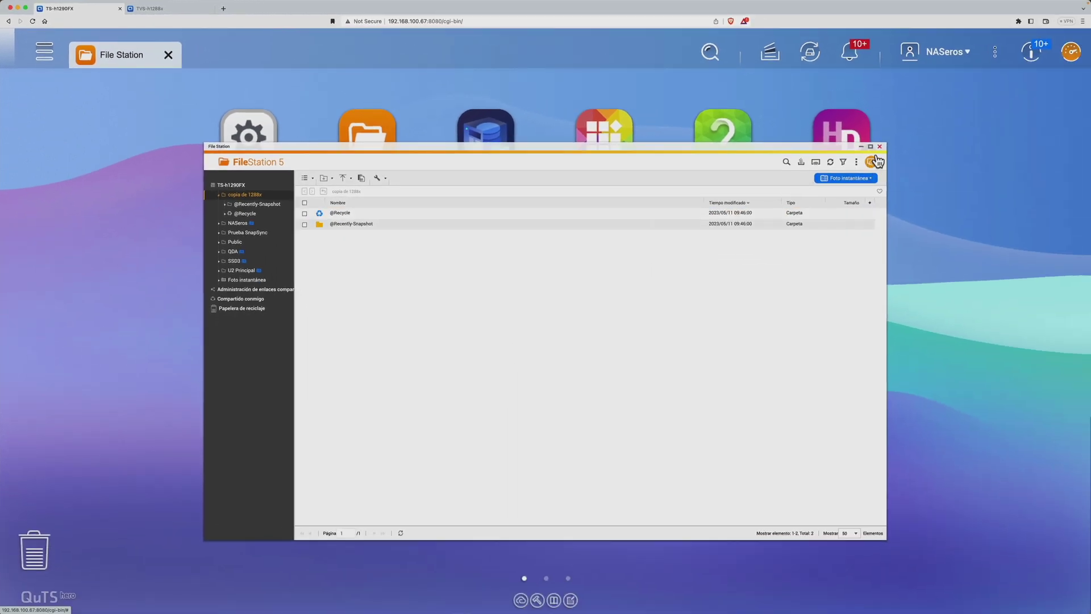
click(879, 146)
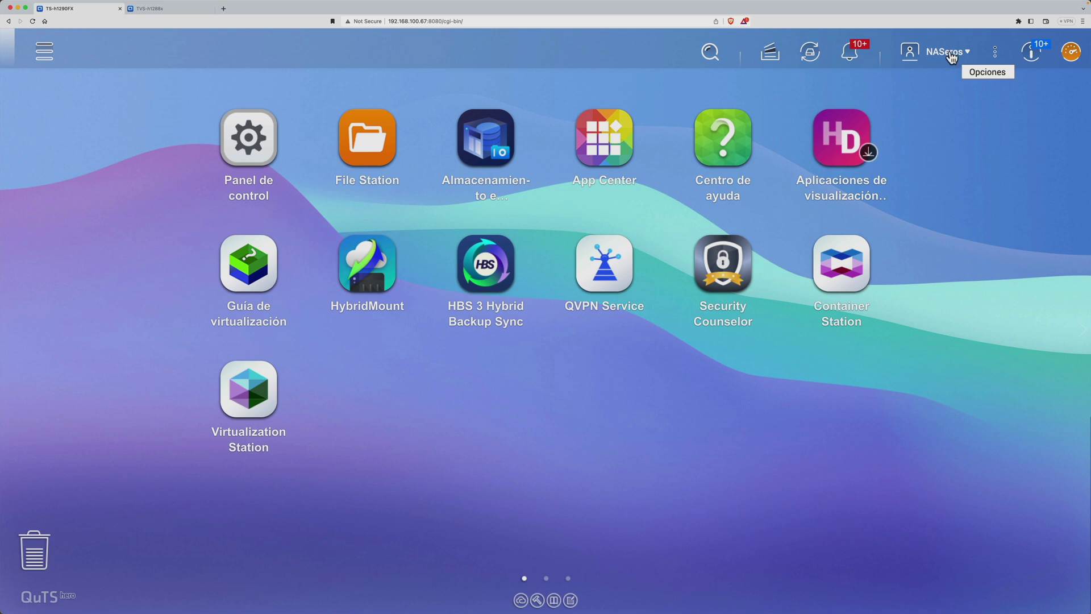
click(151, 8)
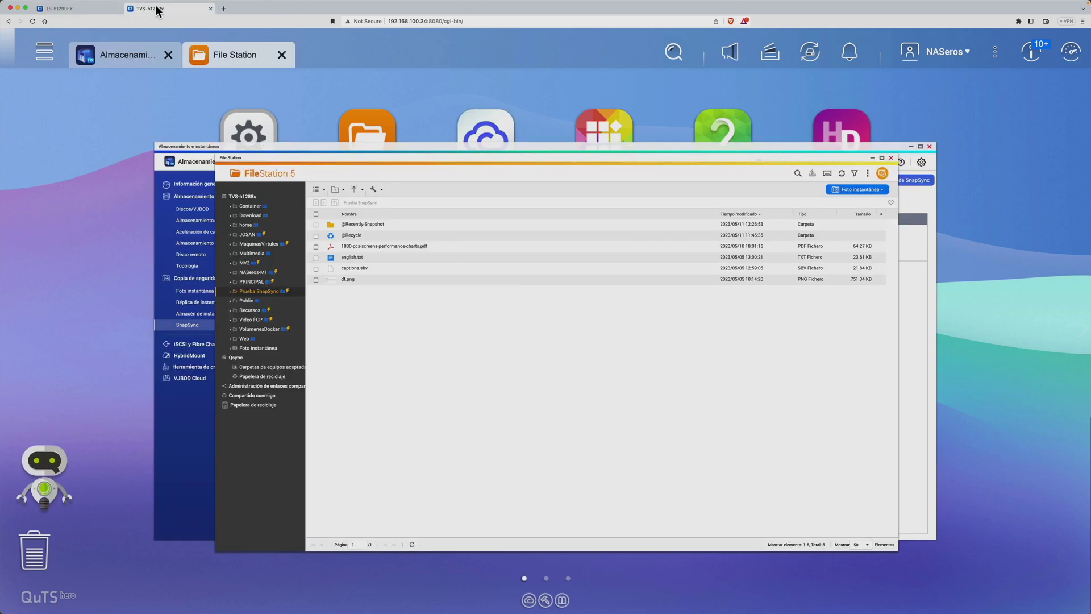
click(890, 158)
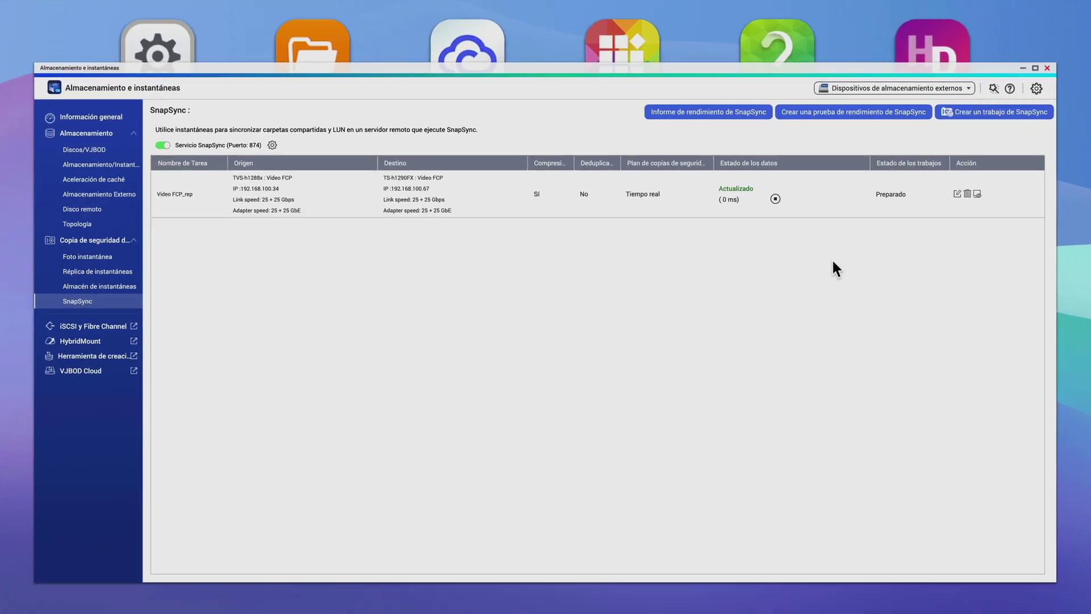
Step: Start a new SnapSync job that synchronizes data from the local NAS to the remote NAS
click(1015, 95)
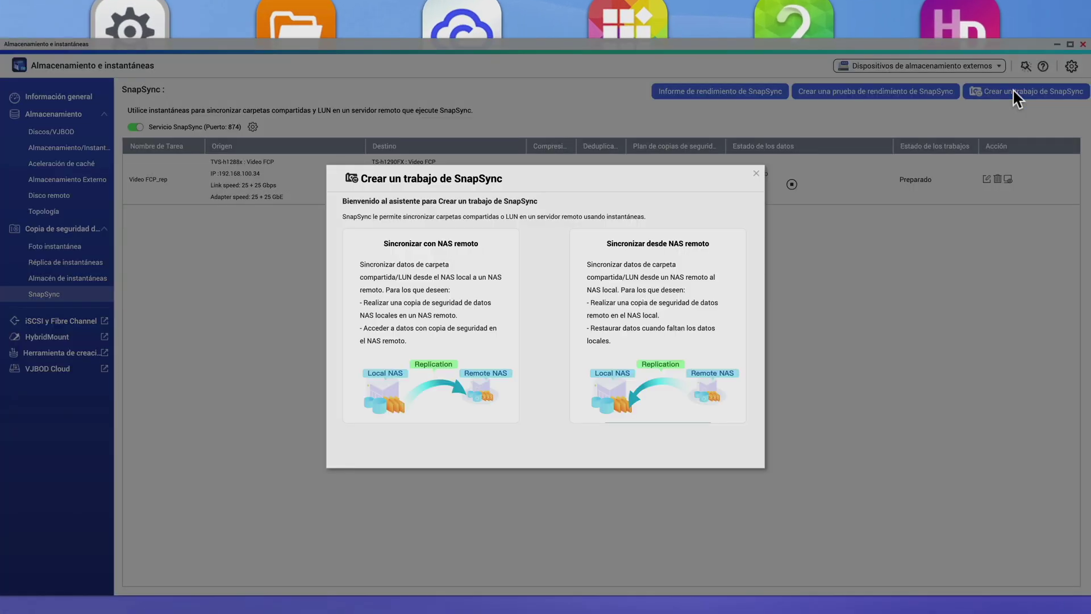
click(755, 173)
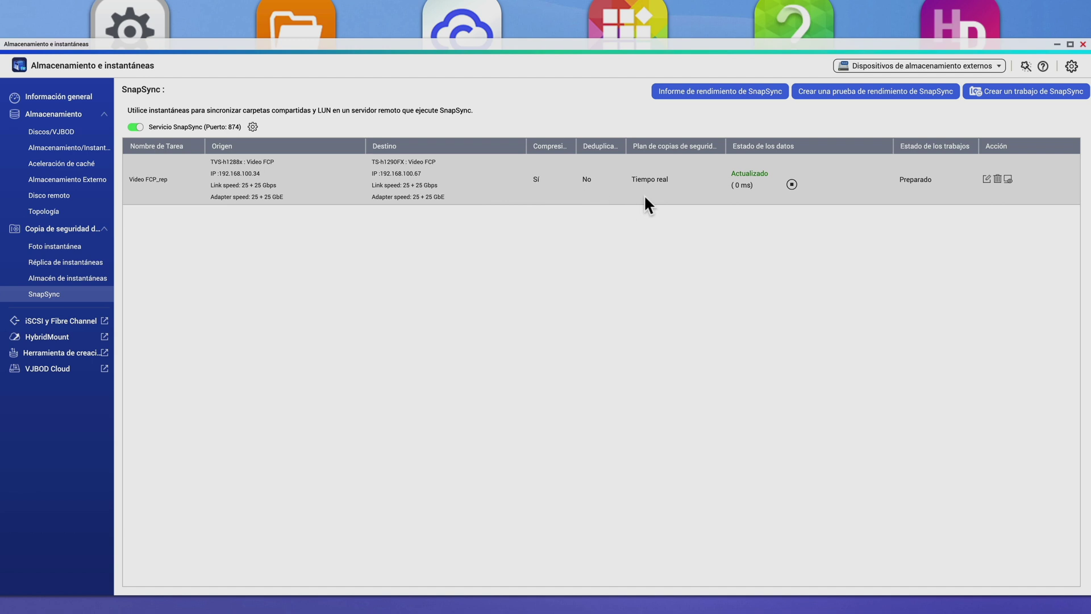
click(998, 92)
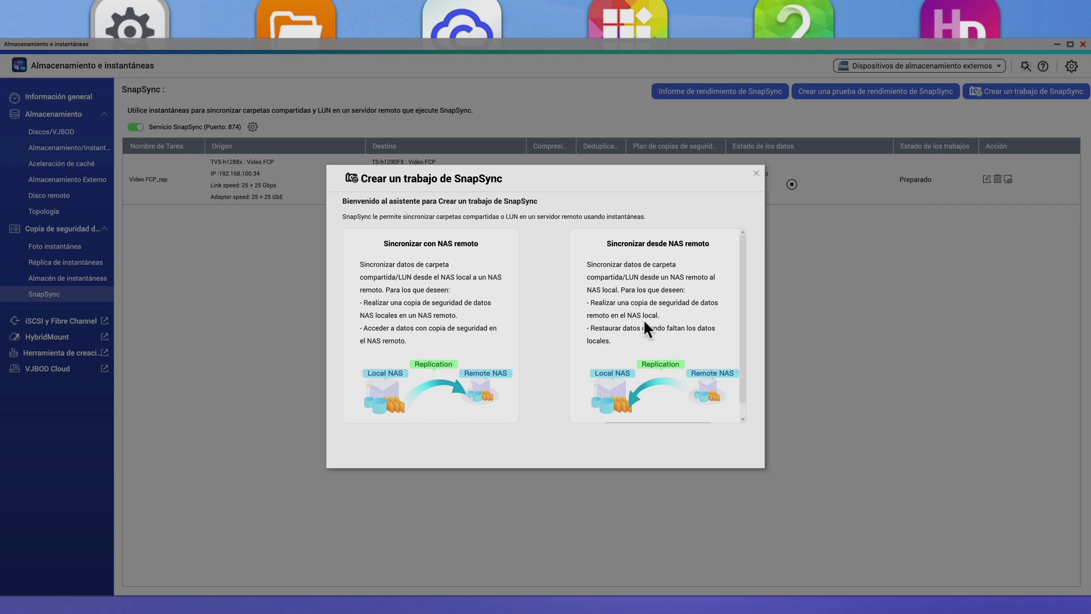
scroll(674, 261, down, 1)
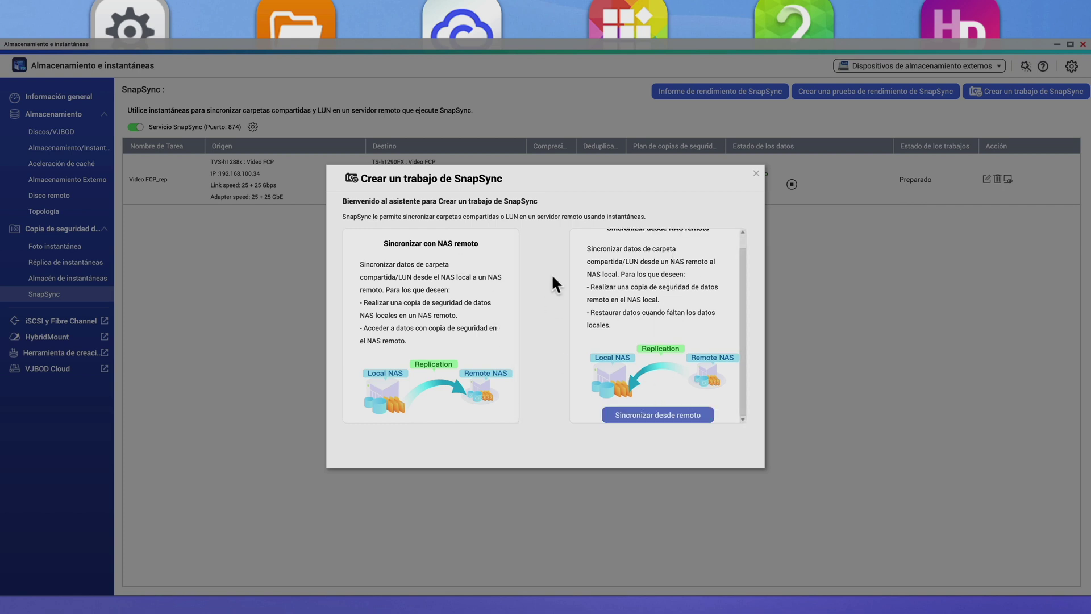
scroll(452, 262, down, 1)
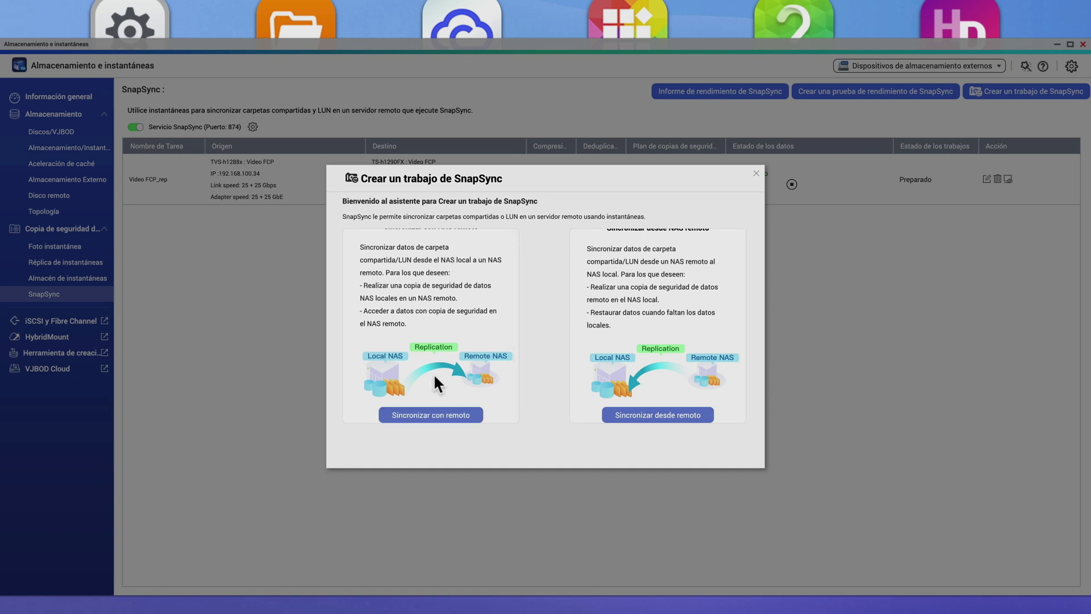
click(433, 413)
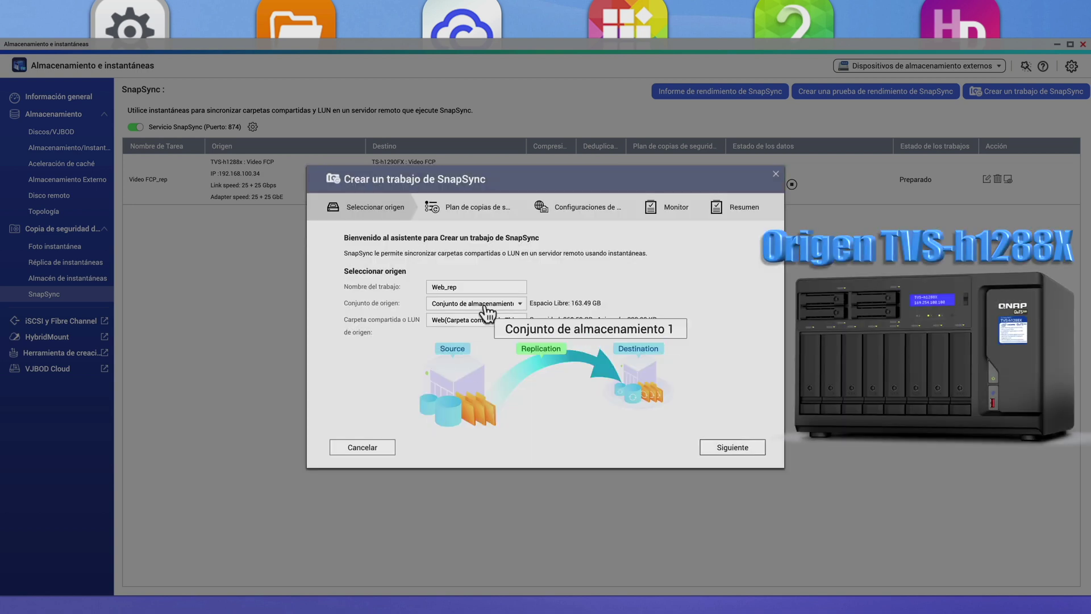
Step: Name the SnapSync job Prueba SnapSync
click(480, 287)
key(ctrl+a)
text(Prueba SnapSync)
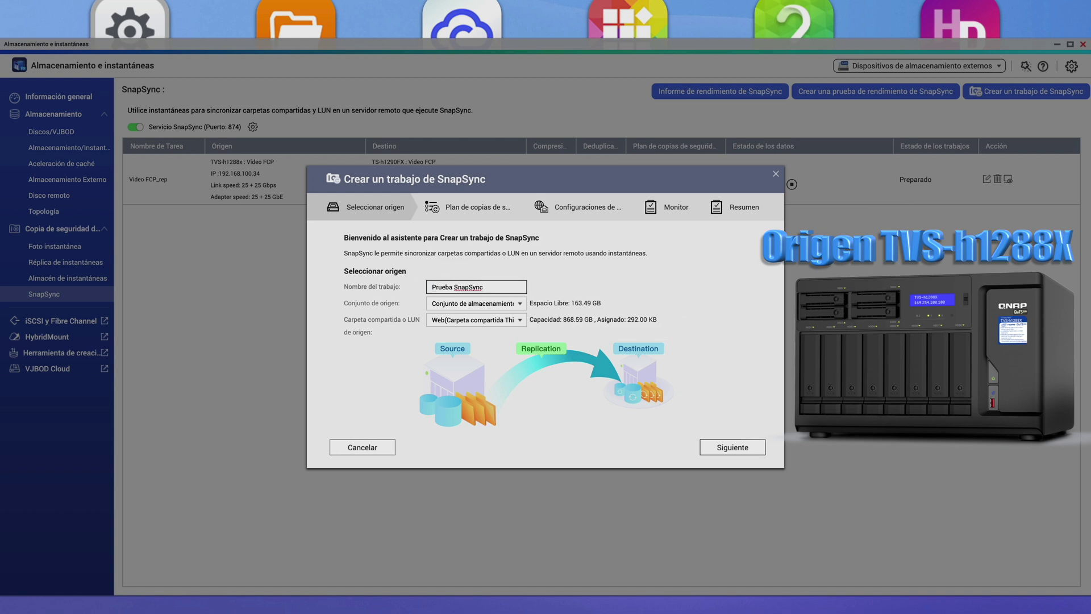
Step: Select Conjunto de almacenamiento 5 and the Prueba SnapSync shared folder as the source, enlarge the wizard, and continue to the backup plan
click(474, 304)
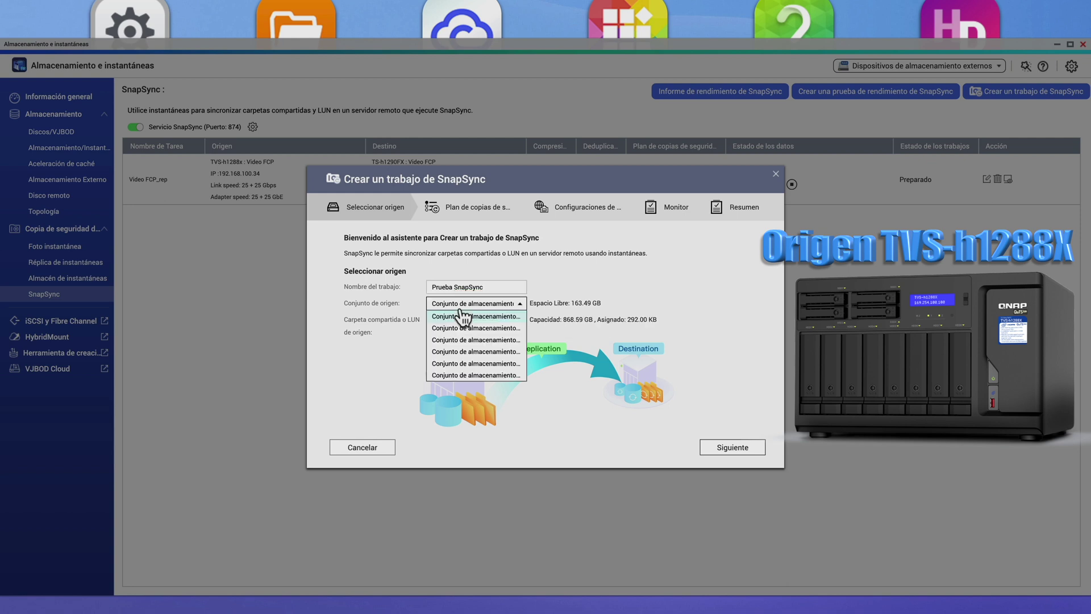
click(488, 364)
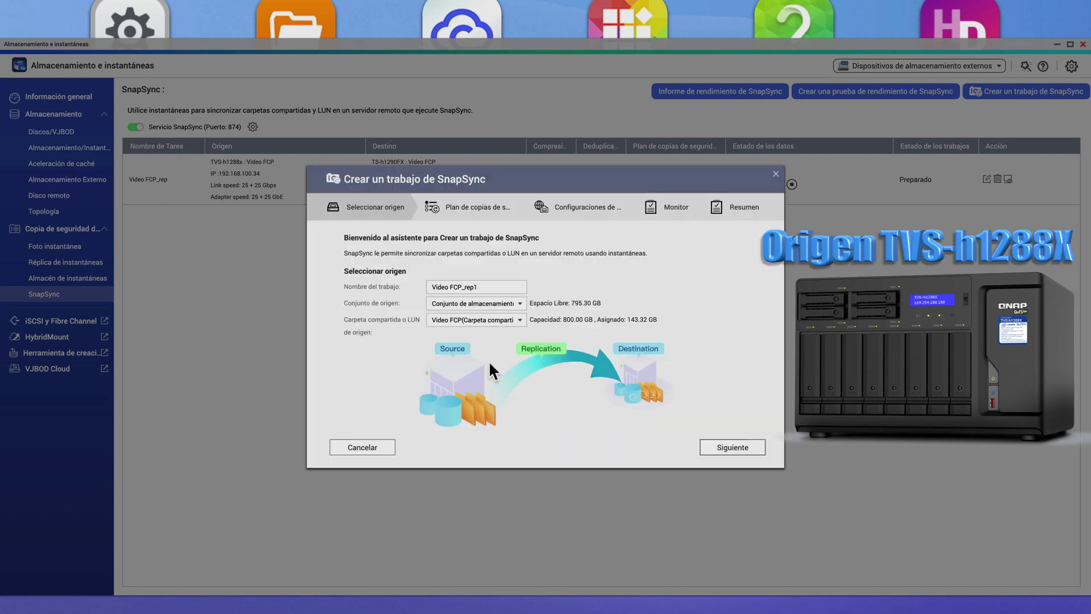
click(487, 321)
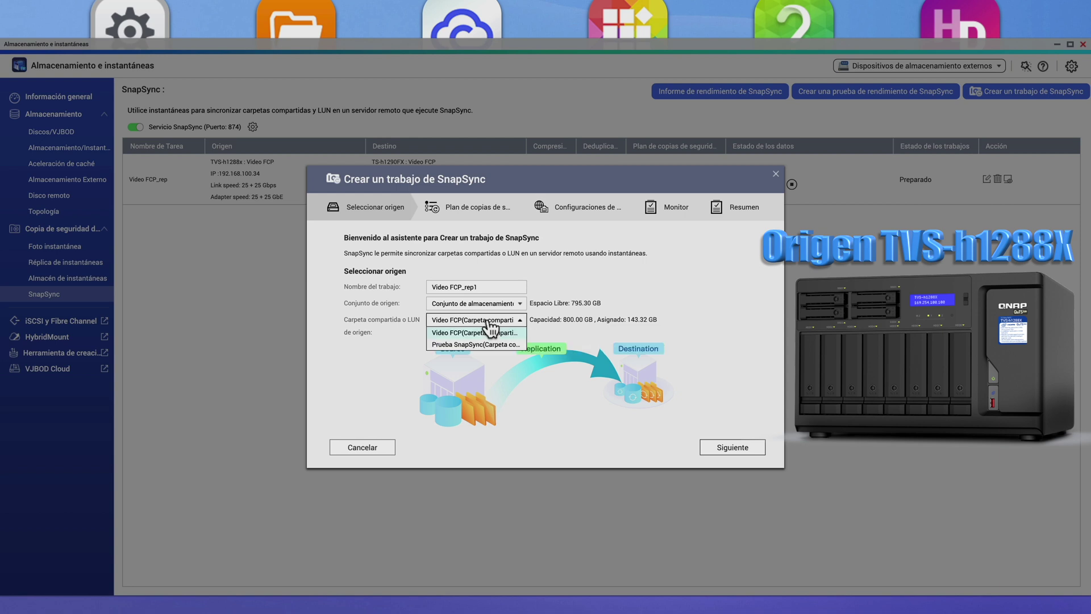
click(483, 345)
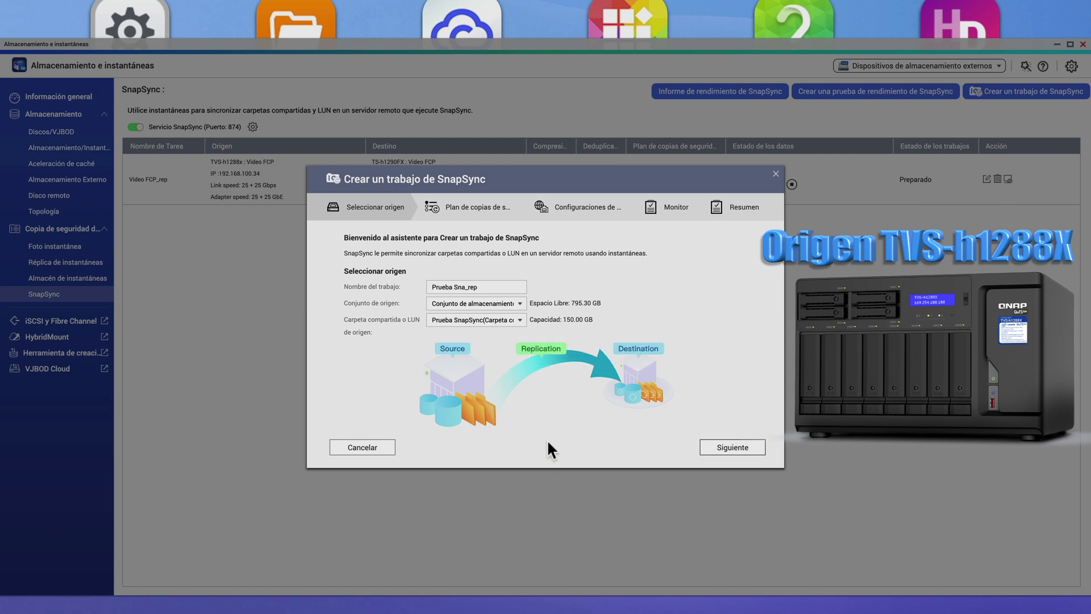
drag(551, 466, 547, 566)
drag(784, 484, 886, 489)
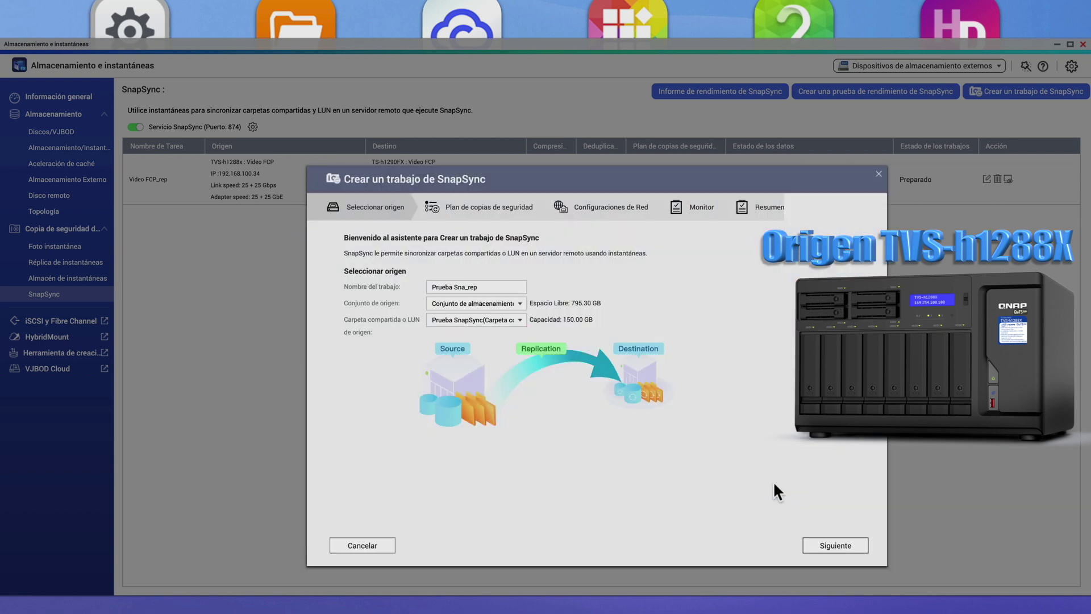
click(835, 547)
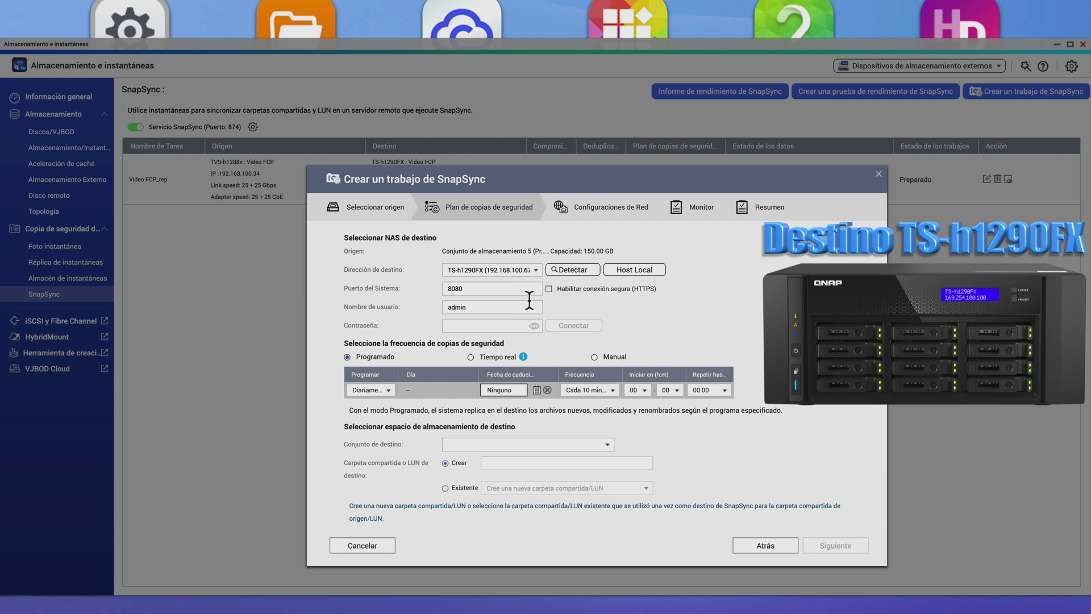
Step: Enable the secure HTTPS connection, fill in the username and account password, and connect to the destination TS-h1290FX
click(549, 288)
click(504, 303)
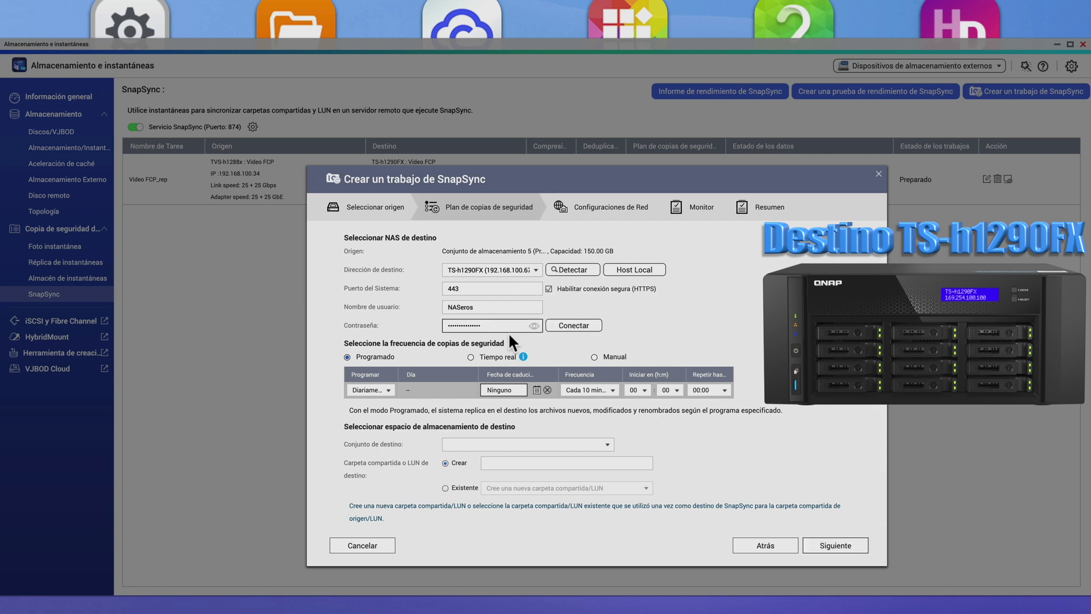
click(585, 328)
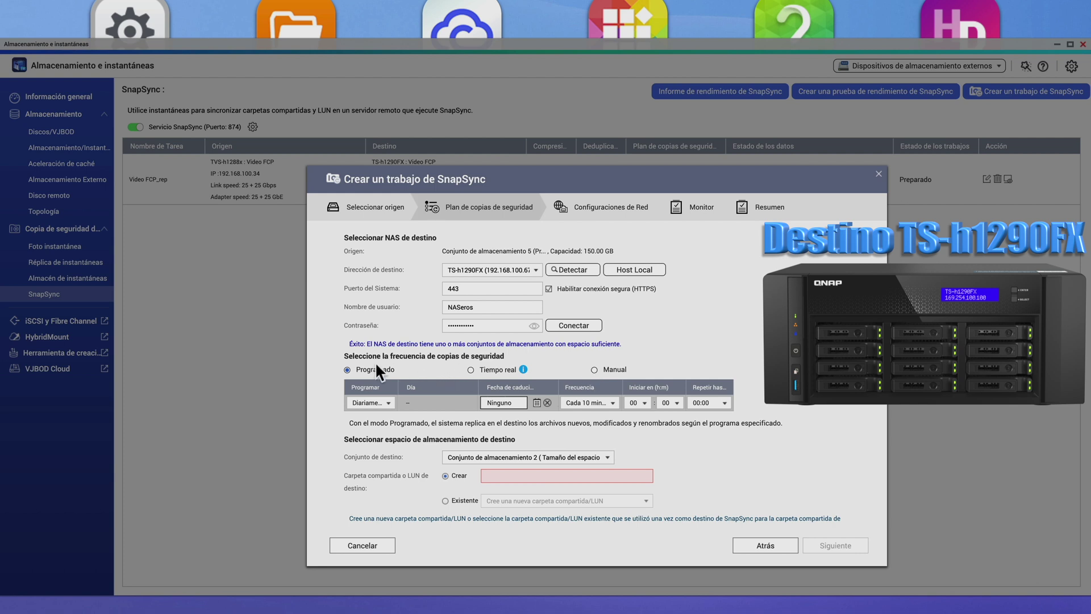
Step: Set the scheduled backup to weekly and open its weekday choices
click(386, 402)
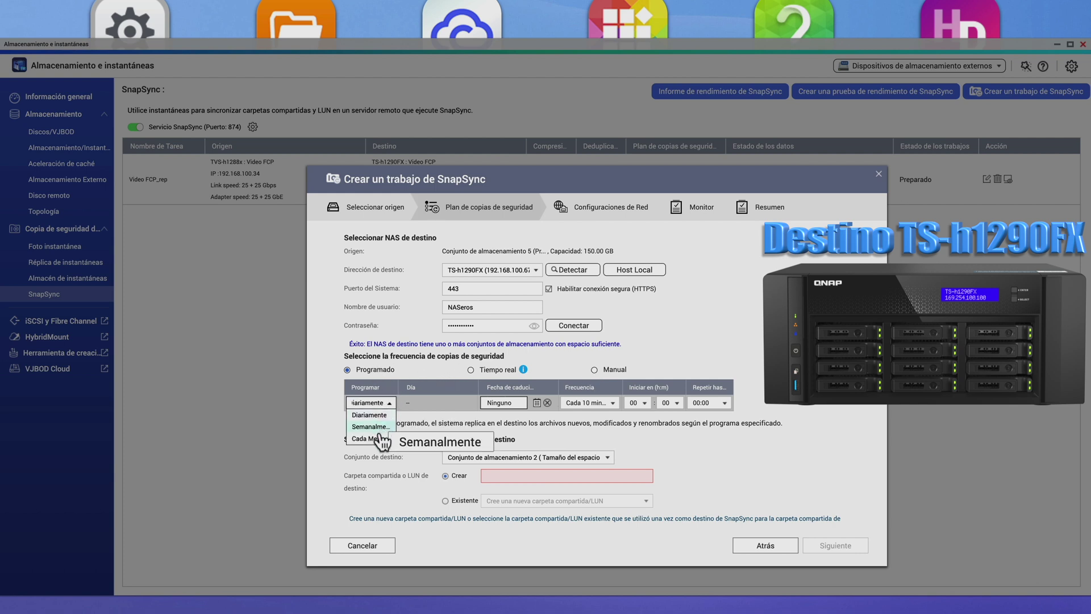
click(370, 426)
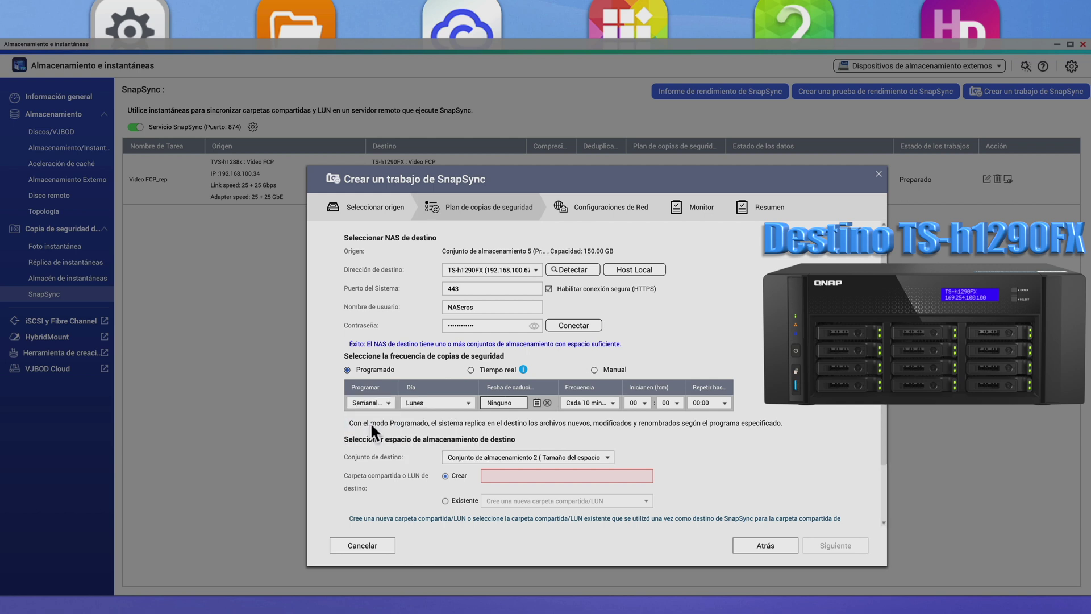
click(423, 403)
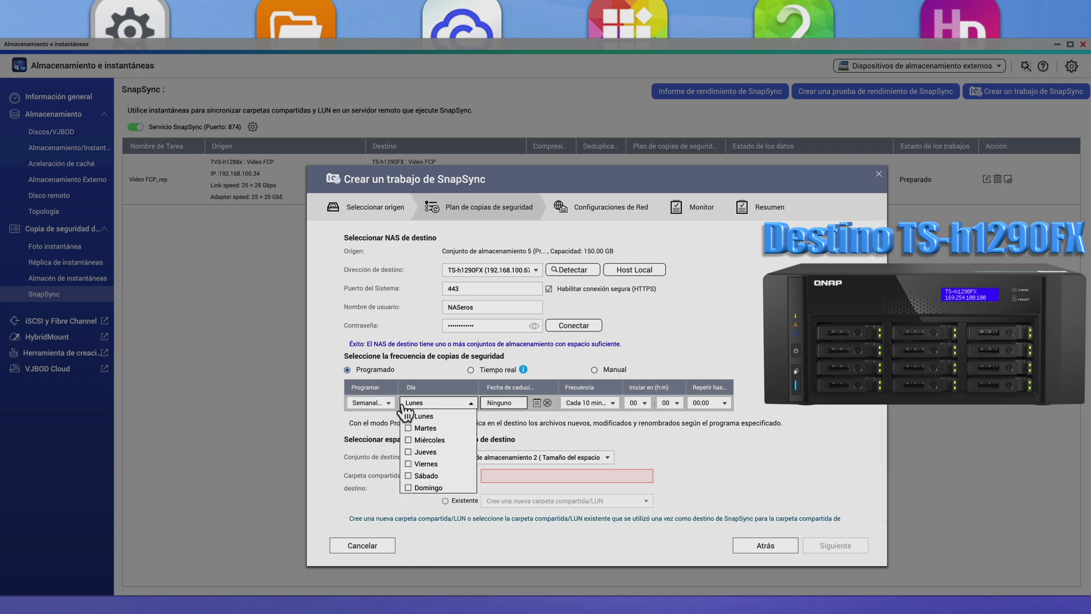
Step: Set the backup frequency to real time and choose the existing Prueba SnapSync folder in Conjunto de almacenamiento 4 as the destination
click(470, 370)
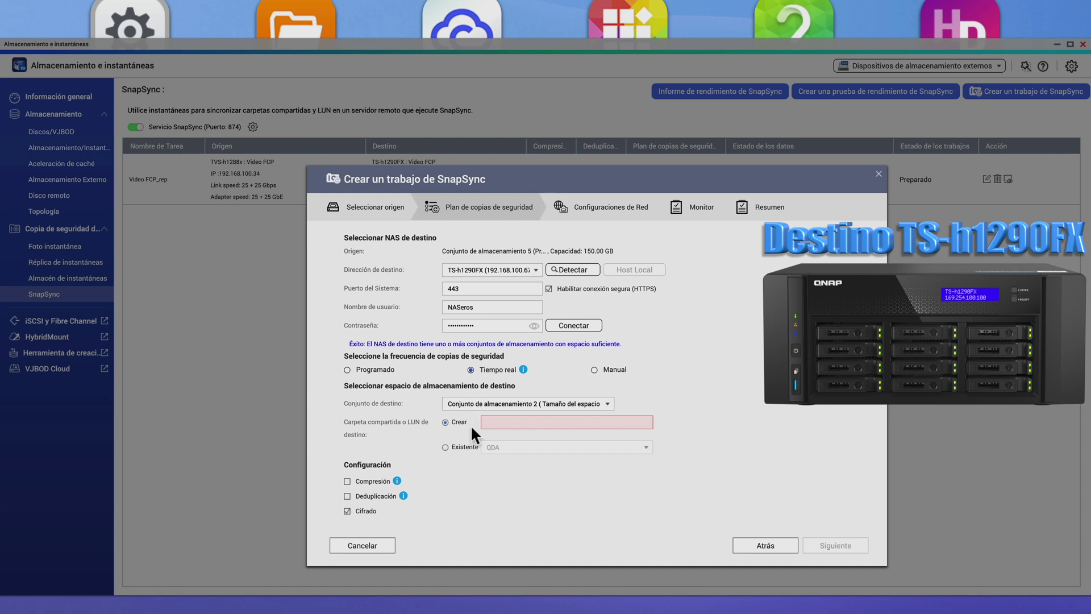
click(500, 407)
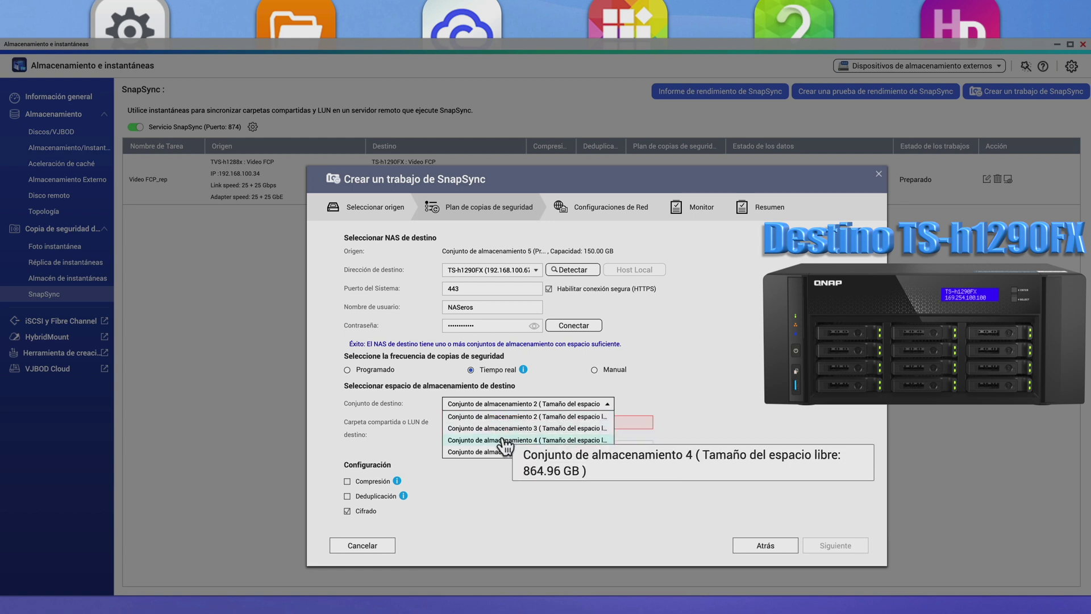
click(504, 441)
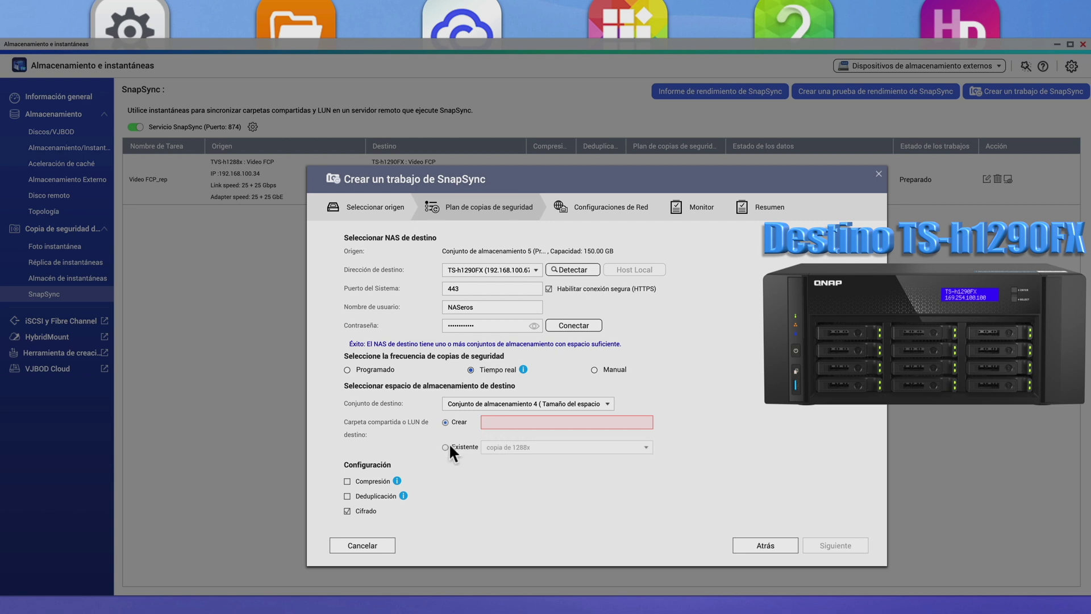
click(445, 447)
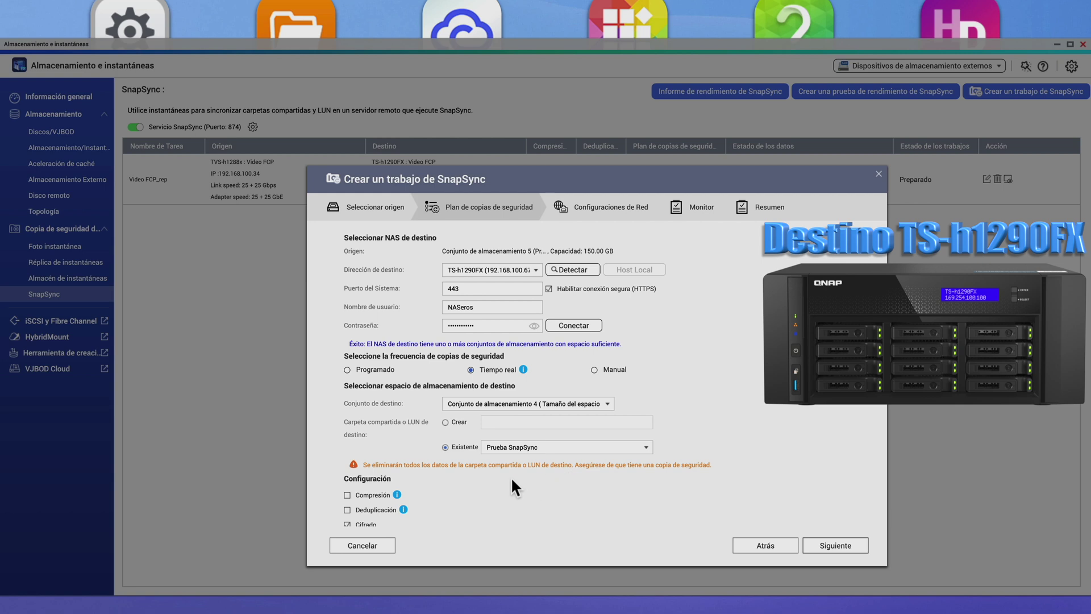
Step: Disable encryption, enable compression, and accept deleting the destination folder's data to continue to the network settings
scroll(510, 480, down, 1)
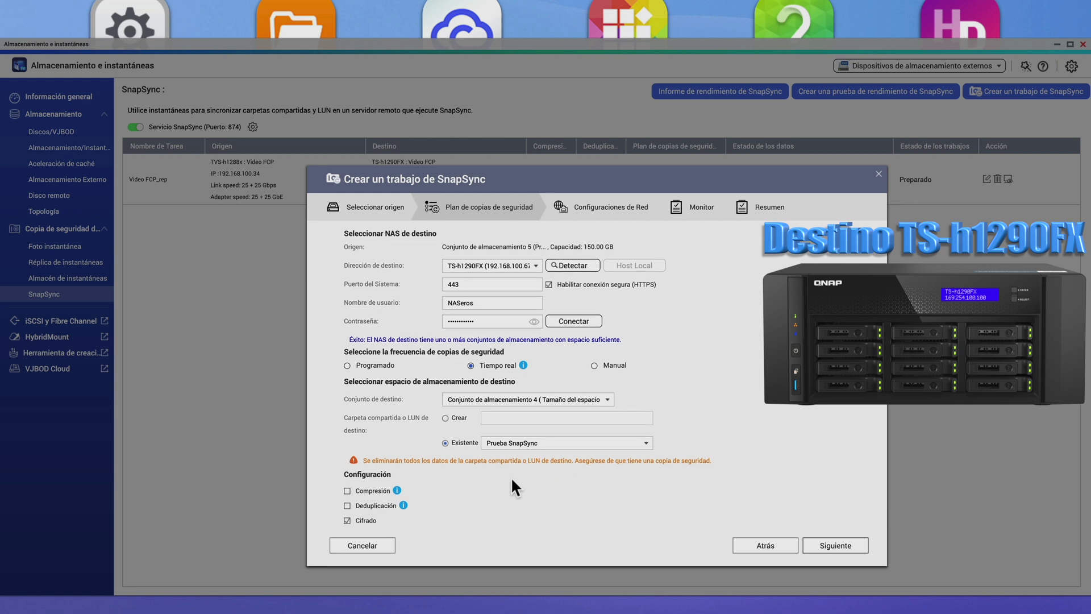
click(371, 521)
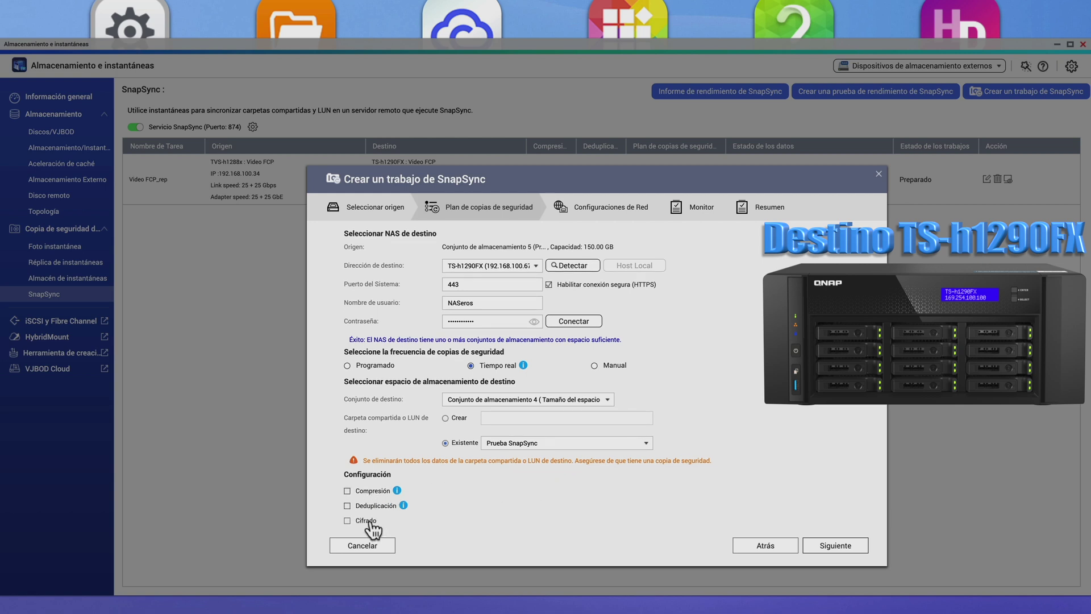
click(348, 491)
click(841, 543)
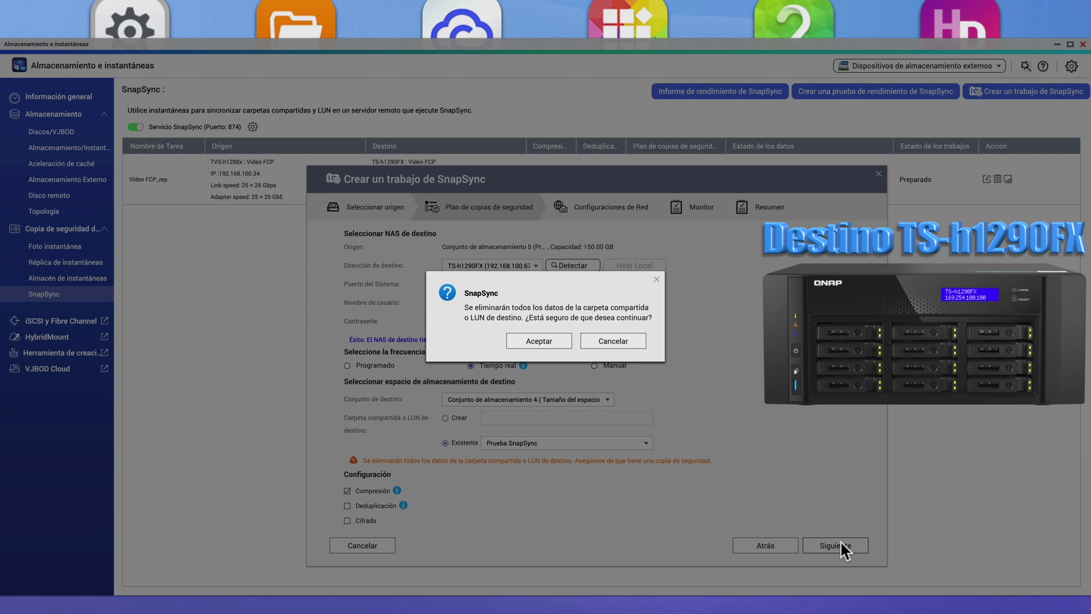
click(557, 343)
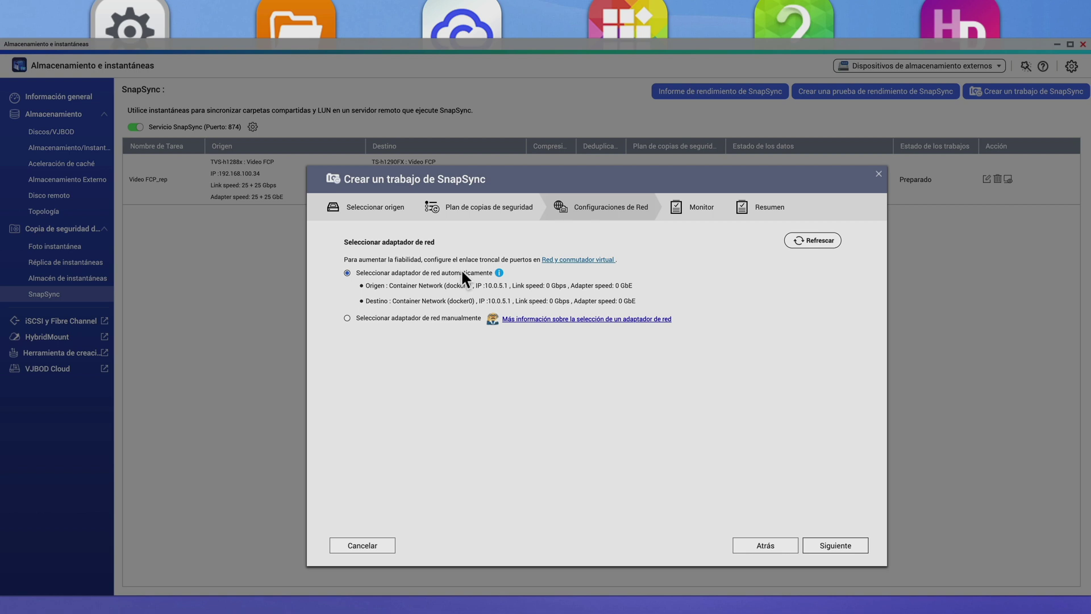
Step: Select the network adapters manually, with Adapter 7+8 as the source and Adapter 1+2 as the destination, and continue to latency monitoring
click(347, 317)
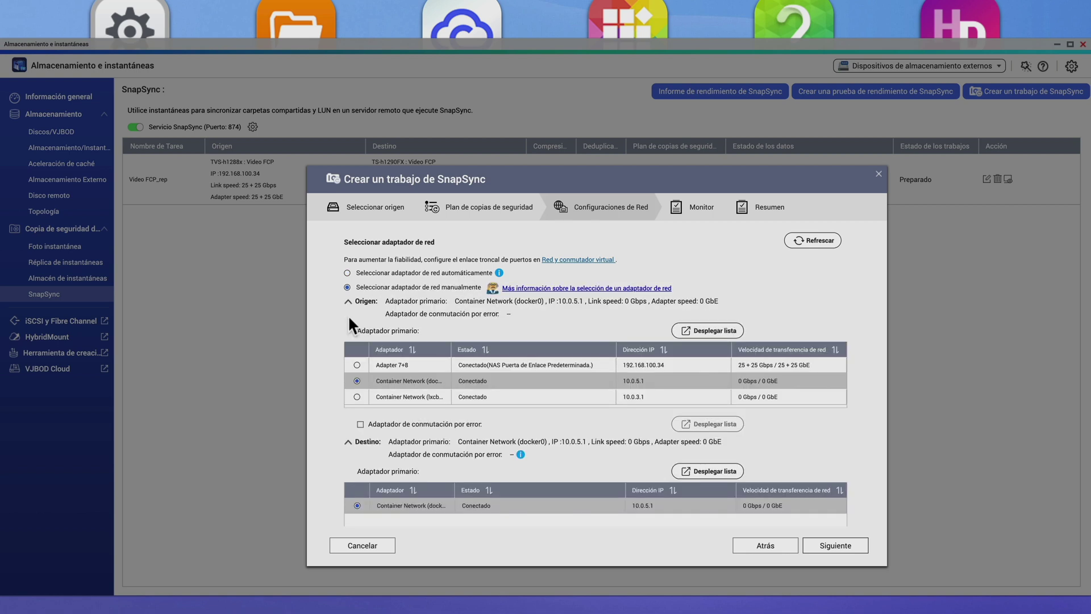
click(357, 365)
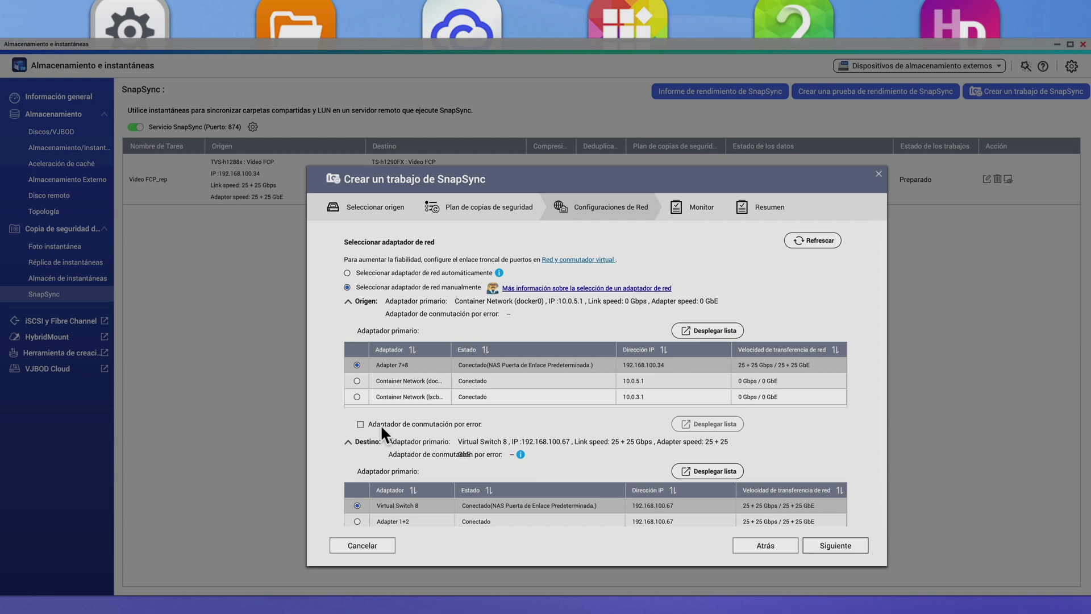
scroll(380, 424, down, 2)
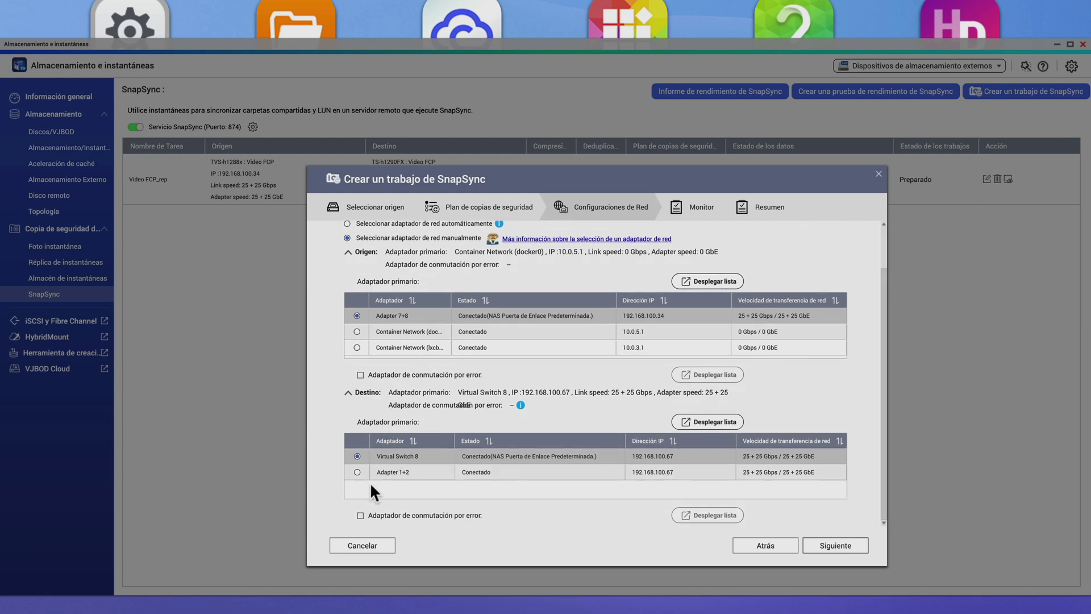
click(356, 473)
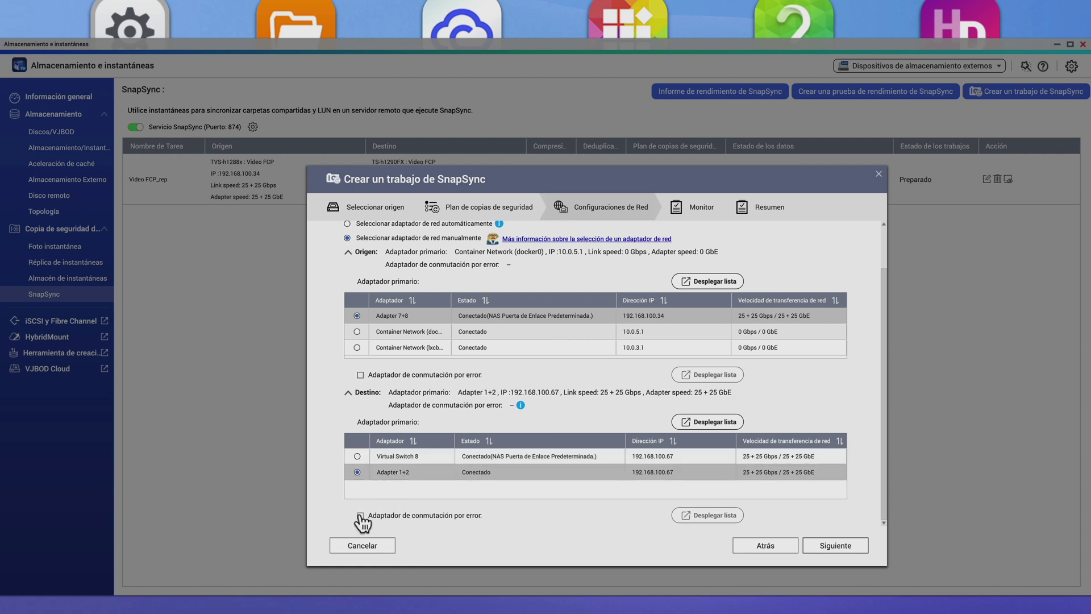
scroll(485, 488, up, 2)
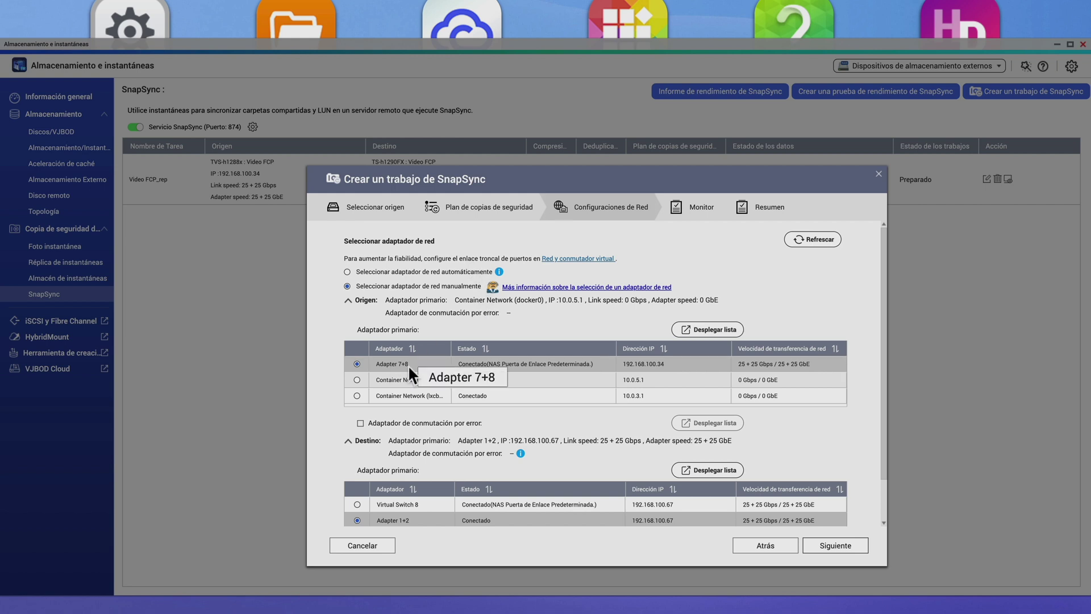
click(843, 546)
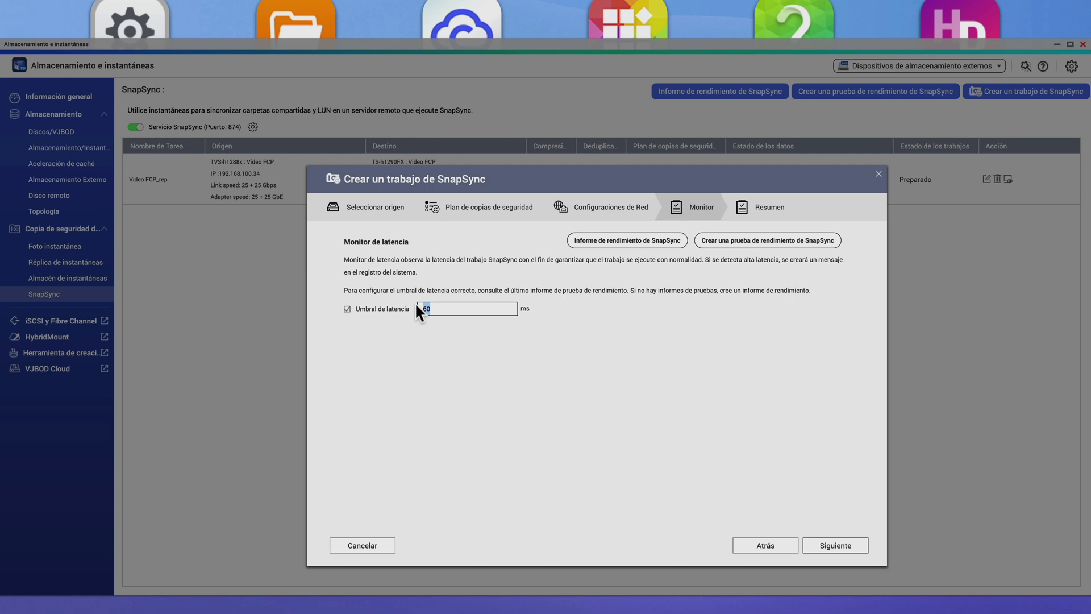
Step: Set the latency threshold to 10 ms and create the SnapSync job from the summary
text(10)
click(841, 547)
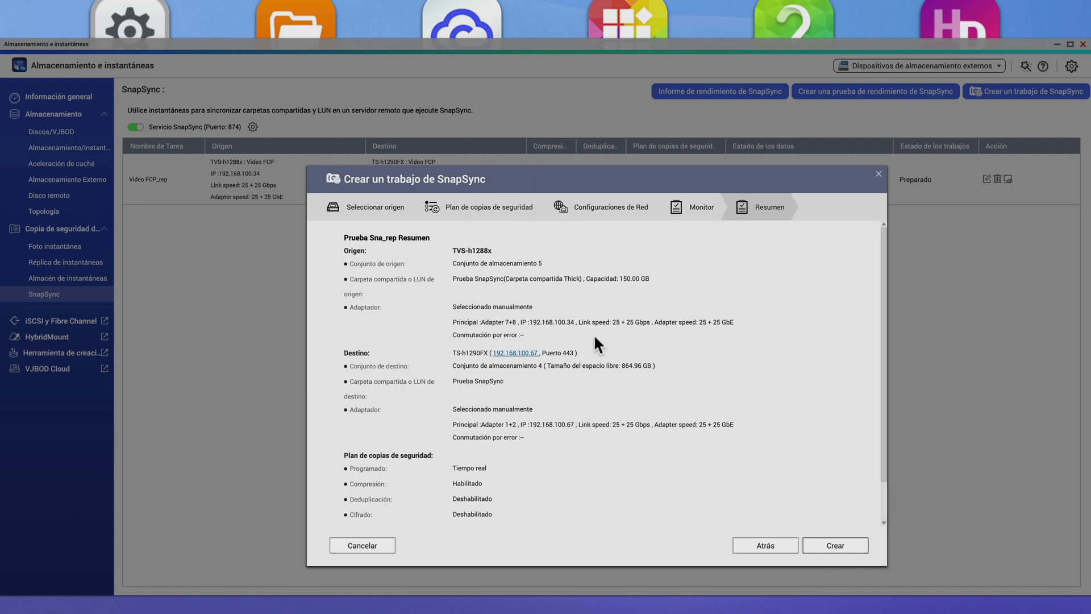
click(849, 545)
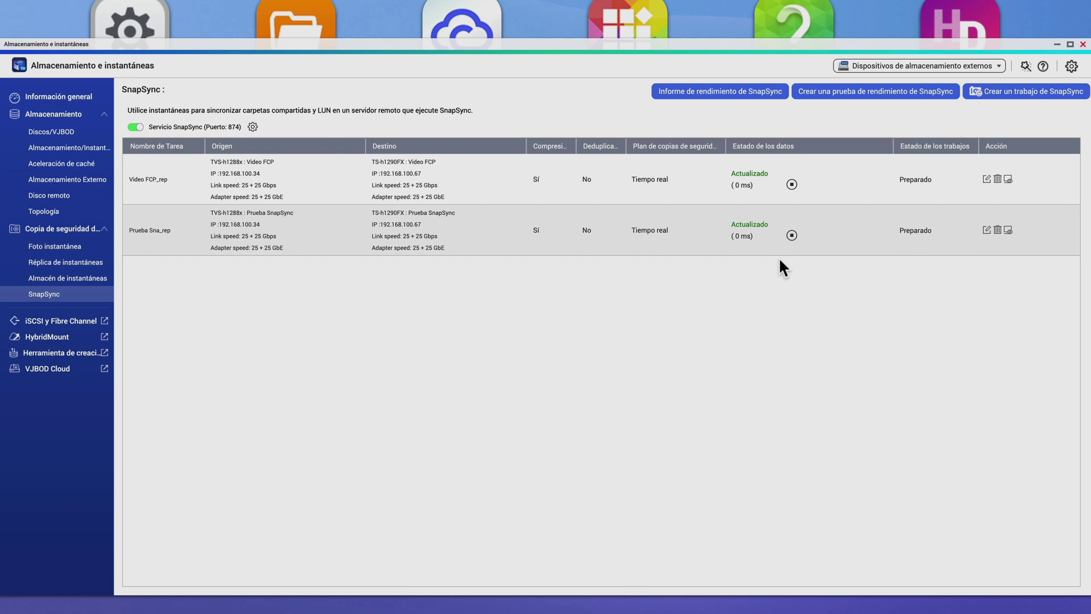
mouse_move(760, 245)
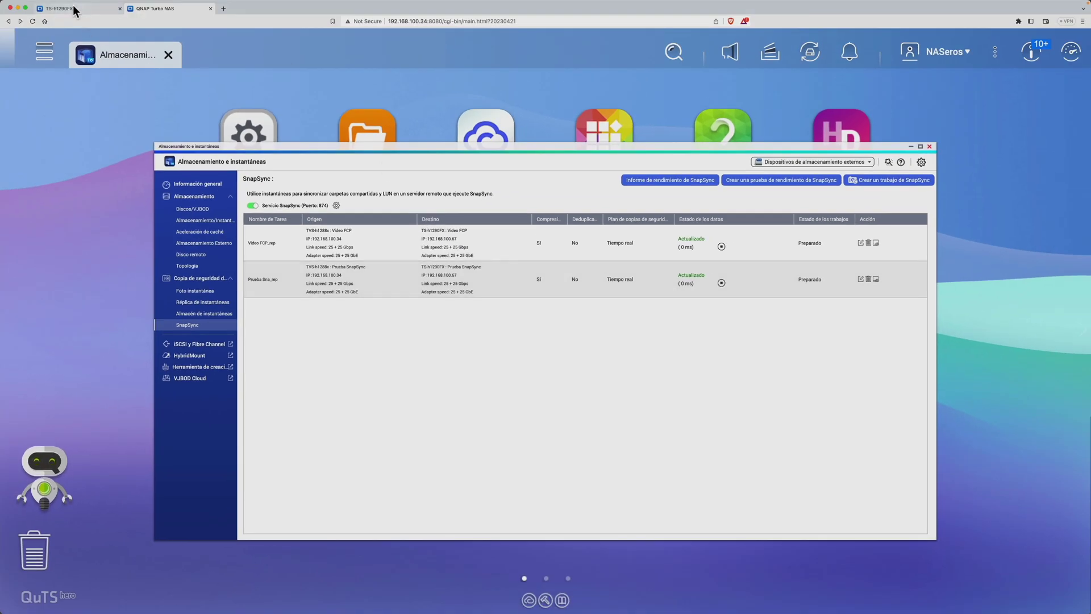
Step: Switch to the TS-h1290FX and open the SnapSync job list in Almacenamiento e instantáneas
click(74, 10)
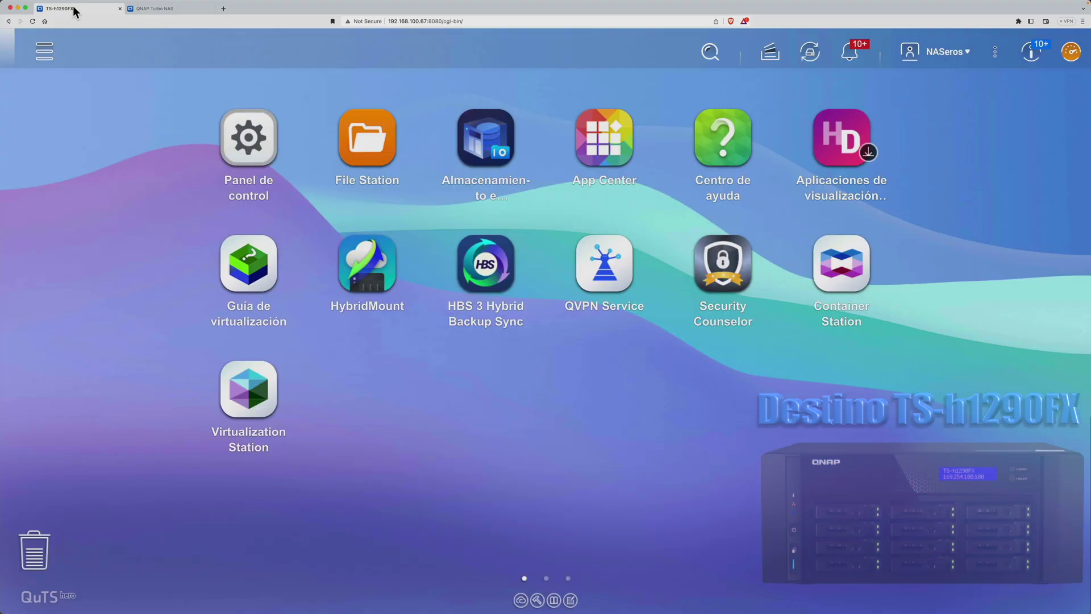
click(489, 153)
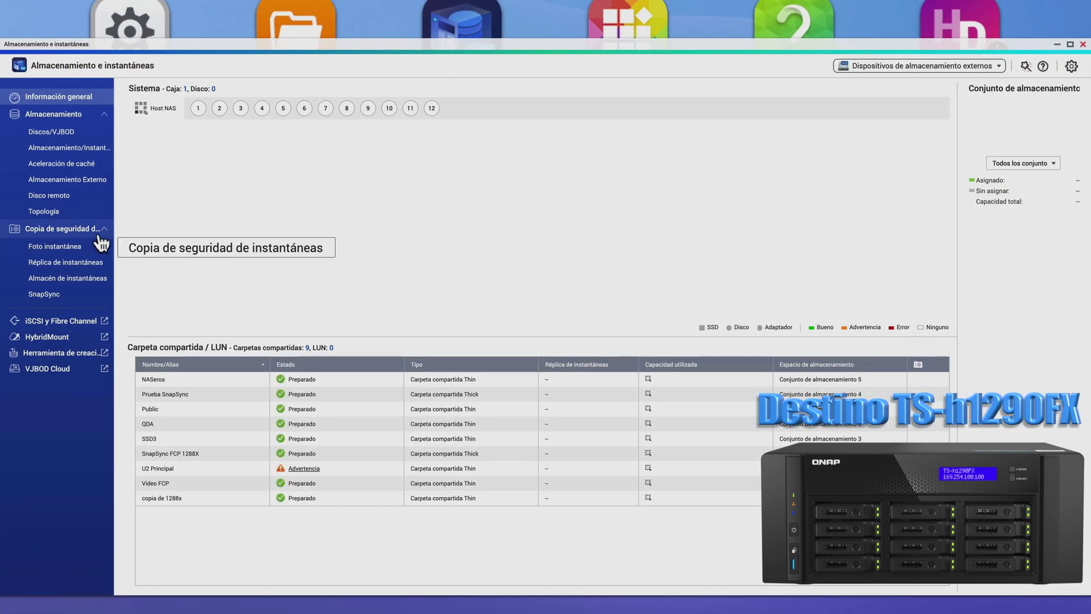
click(46, 293)
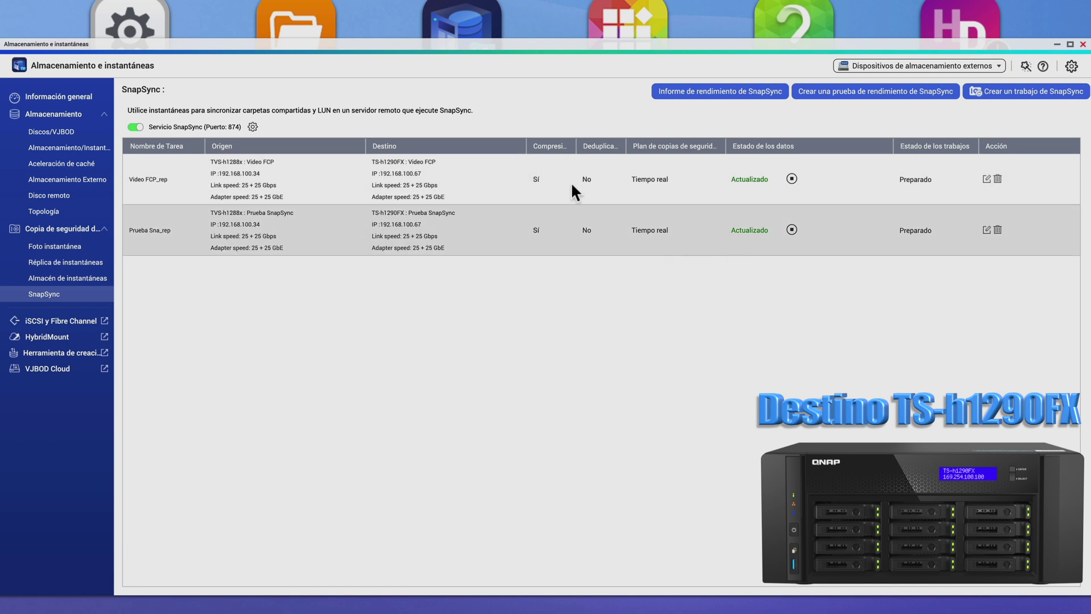
Step: View the Prueba SnapSync folder's contents in File Station on the TS-h1290FX, and check the SnapSync jobs on the TVS-h1288x
click(304, 26)
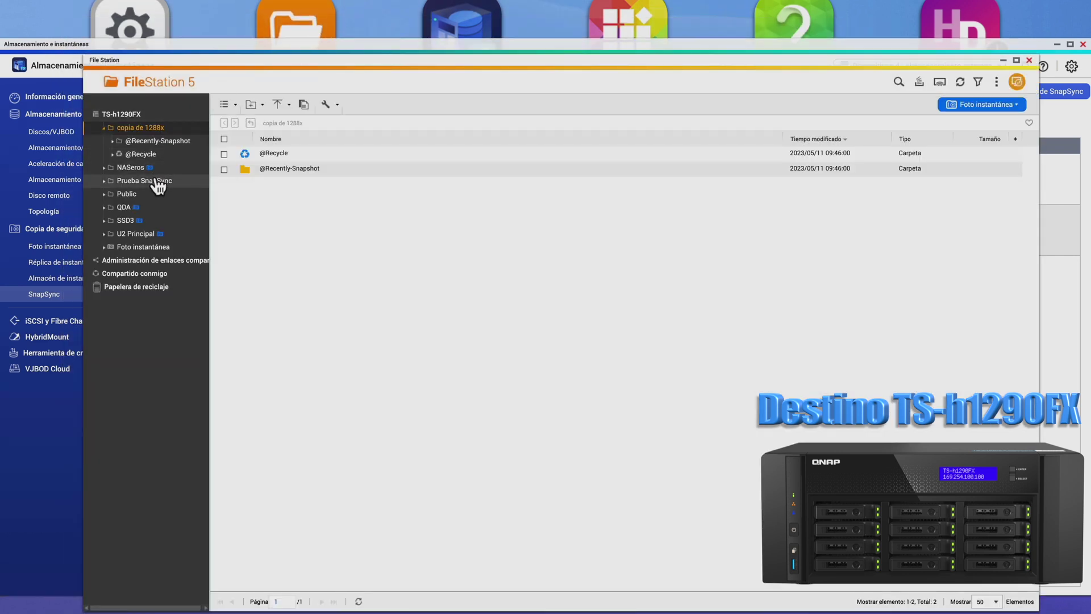
click(158, 183)
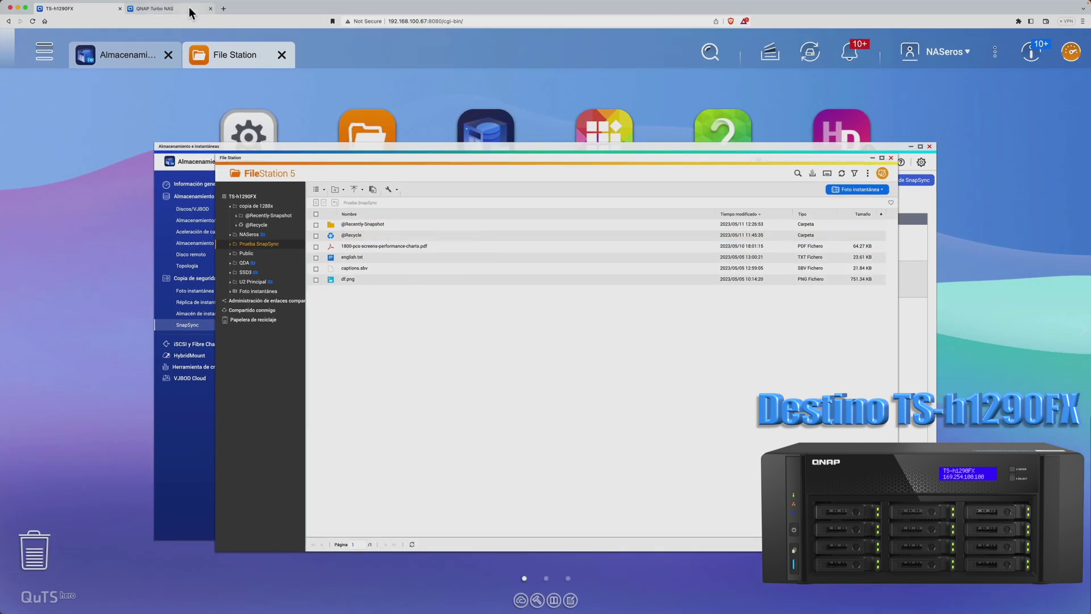
click(170, 8)
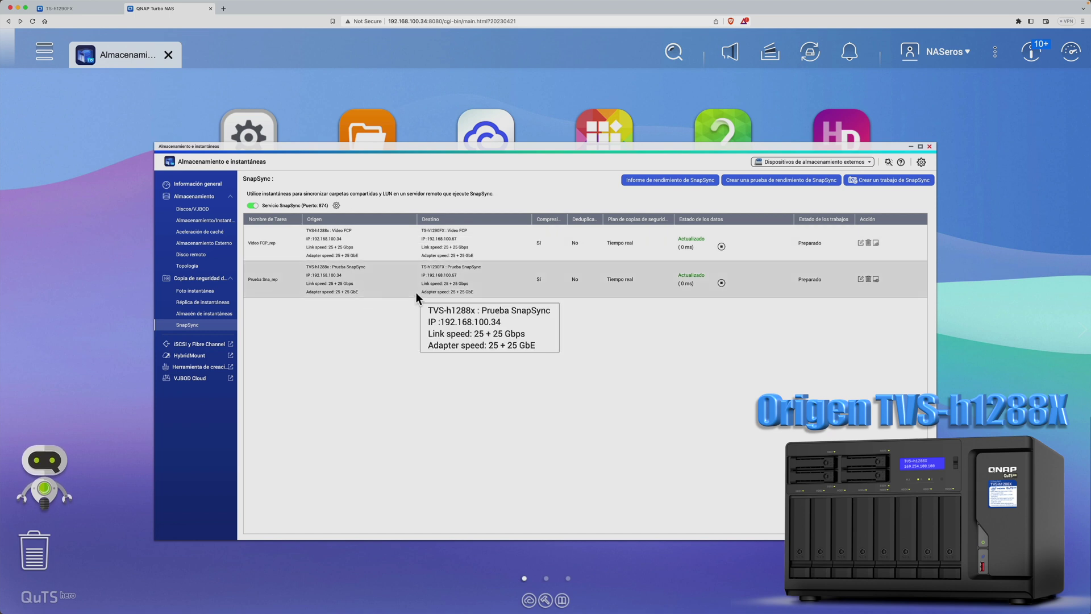
Step: Try to permanently delete df.png from the Prueba SnapSync folder on the TS-h1290FX
click(90, 8)
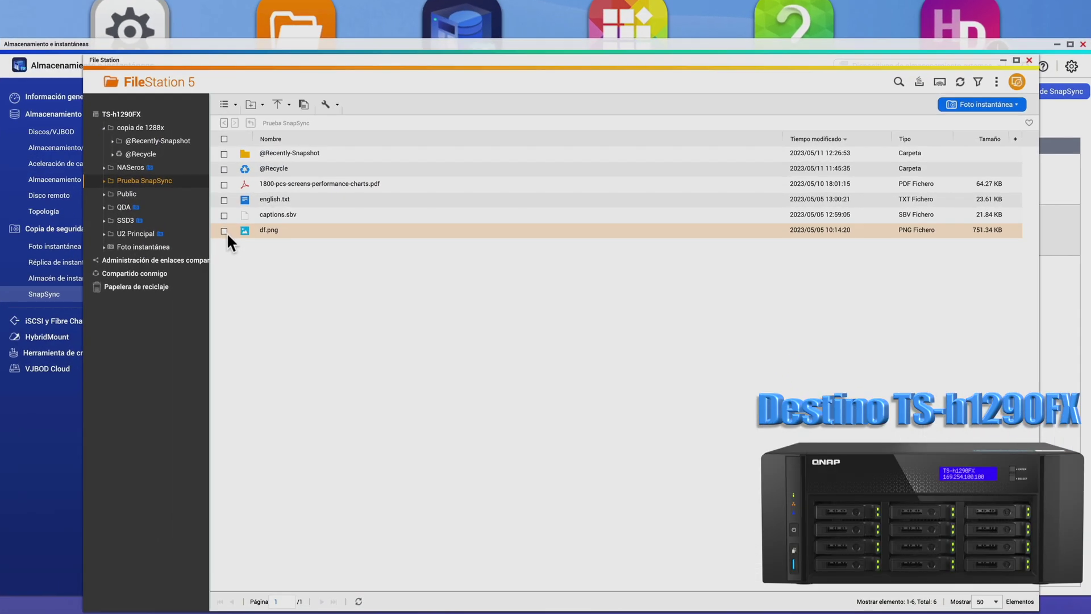
click(301, 271)
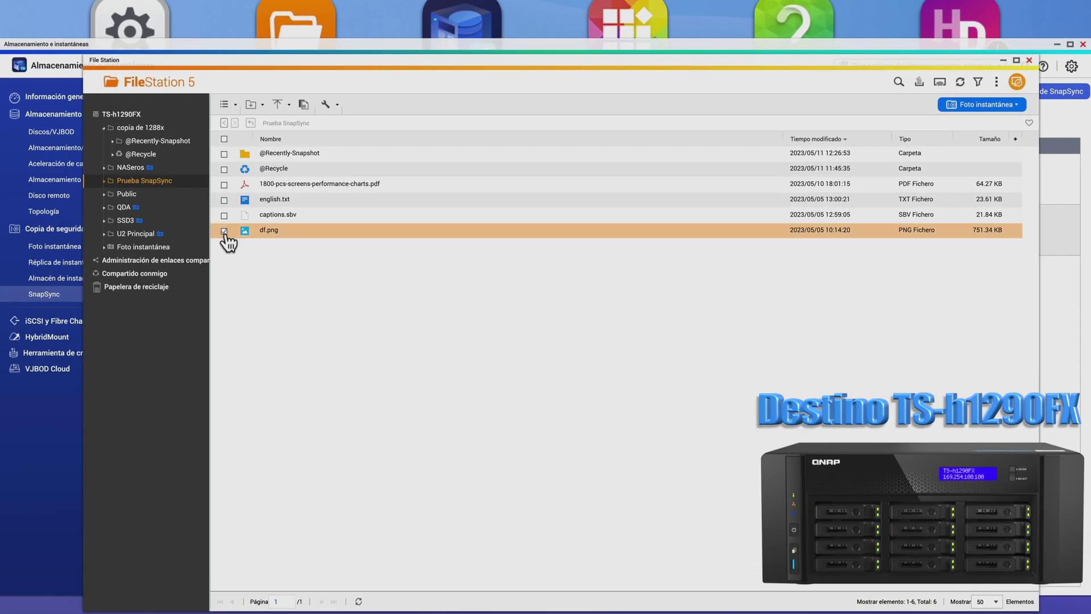
right_click(285, 230)
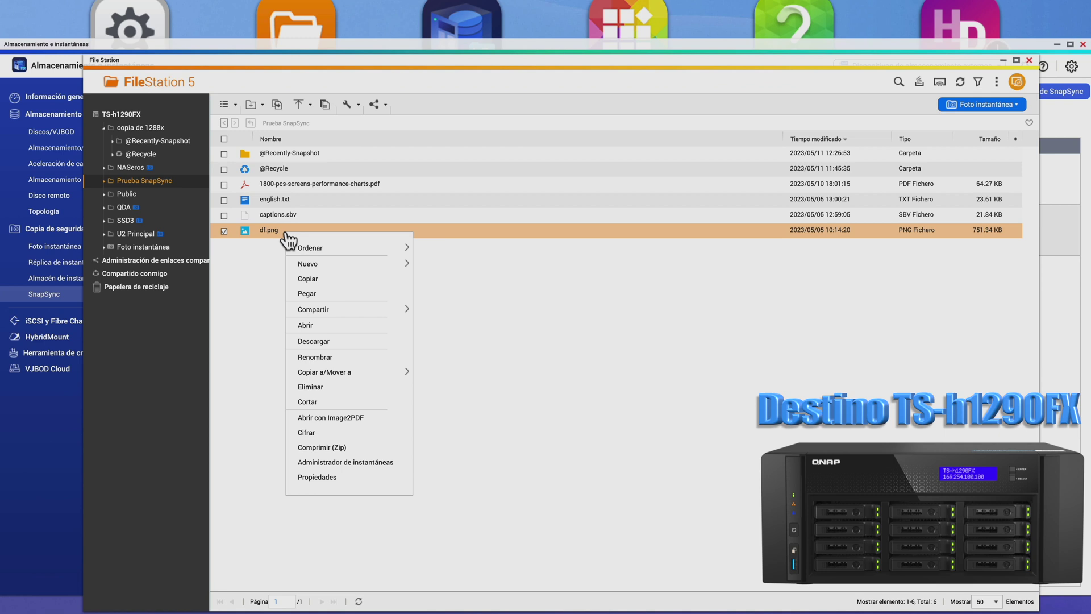
click(309, 387)
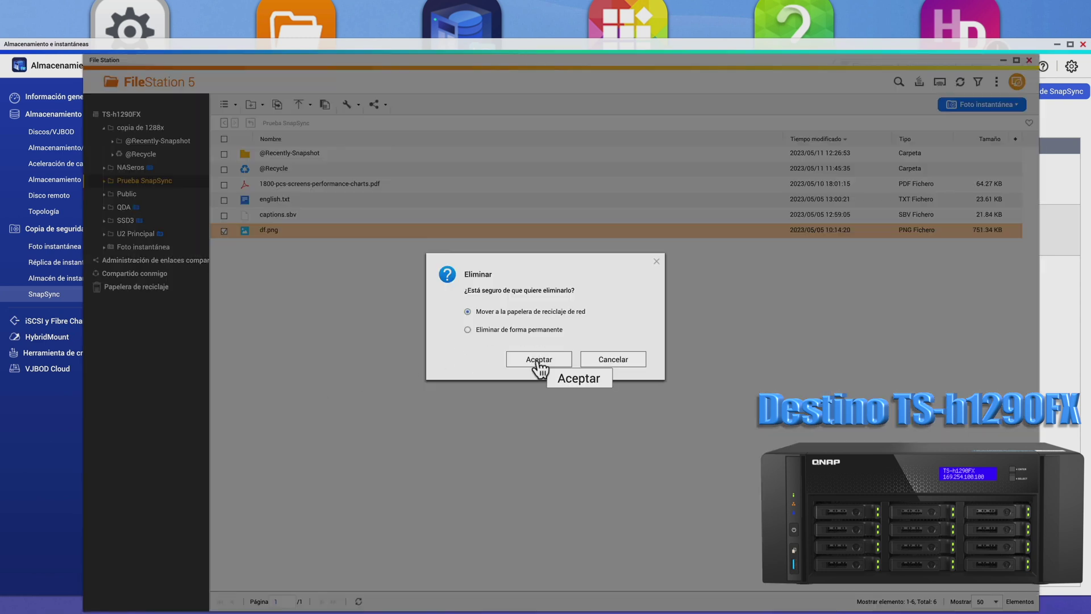
click(537, 330)
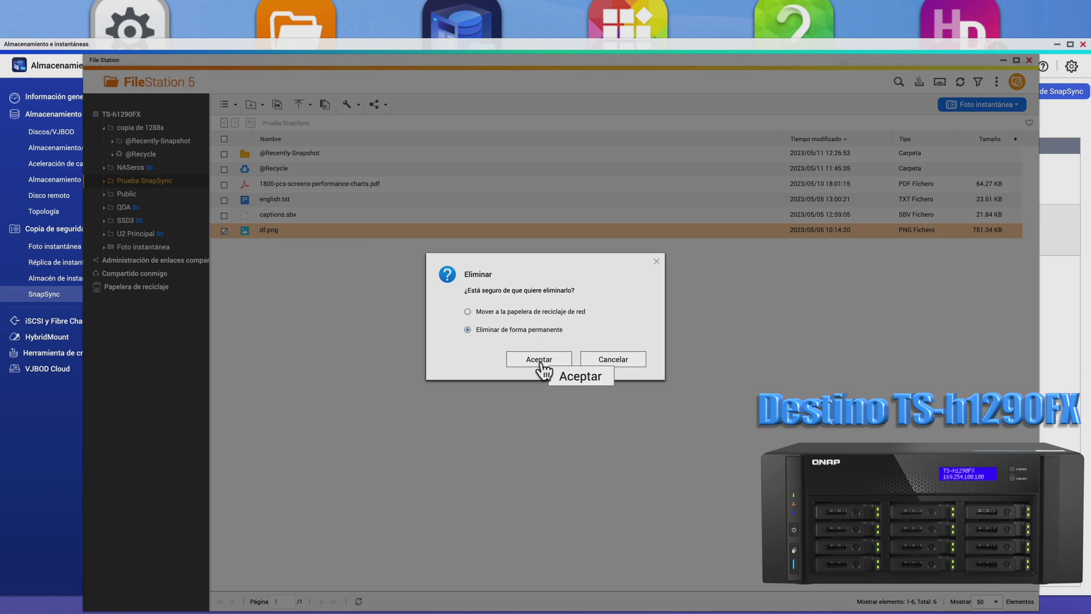
click(540, 359)
click(538, 343)
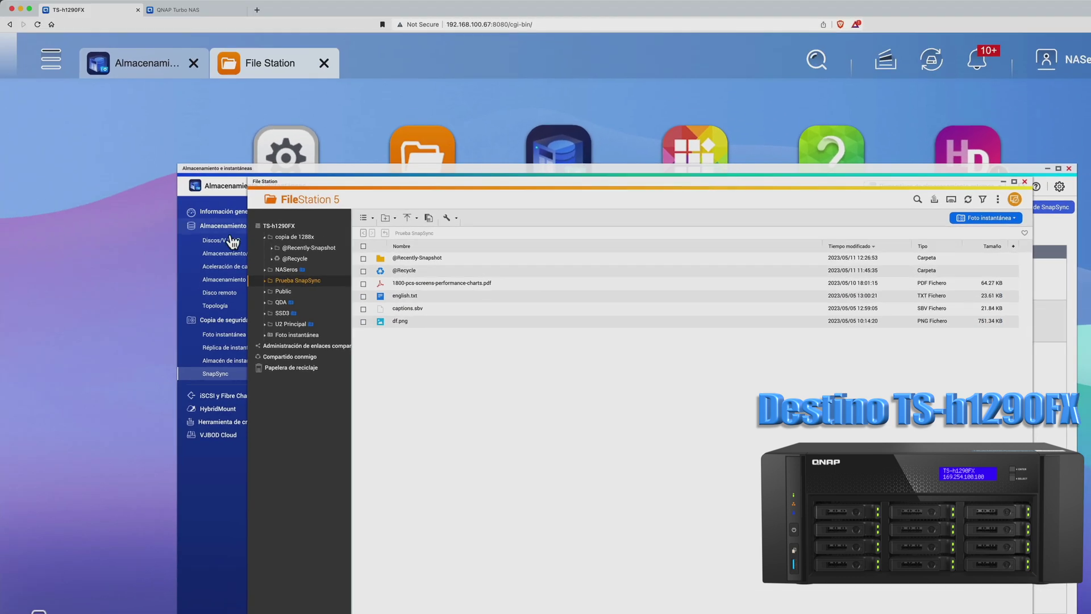
Step: Check the access restrictions of the Prueba SnapSync and Video FCP folders in Conjunto de almacenamiento 4 on the TS-h1290FX
click(197, 265)
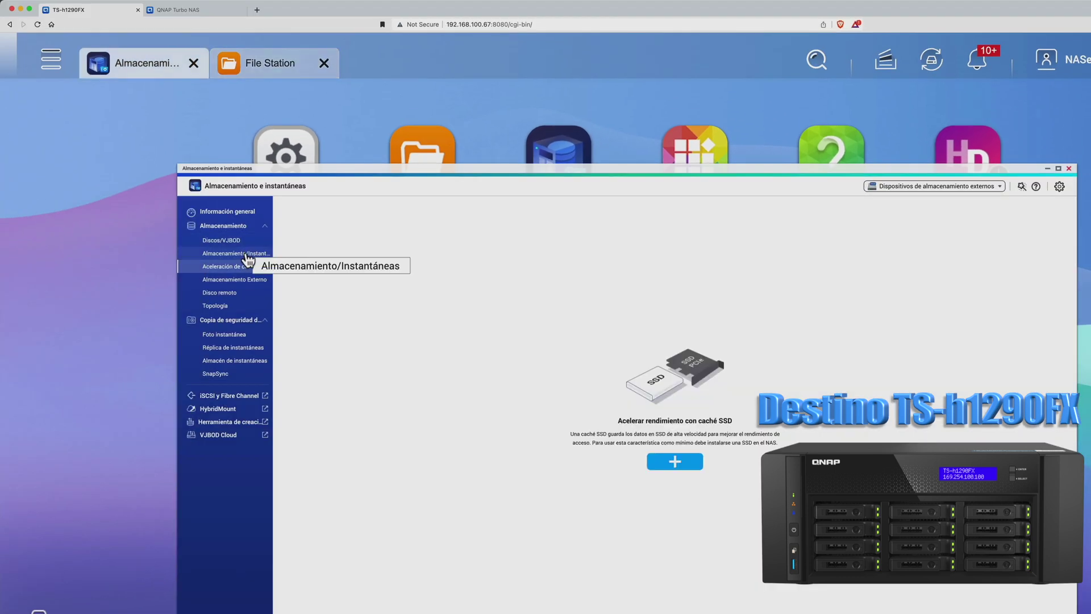
click(246, 254)
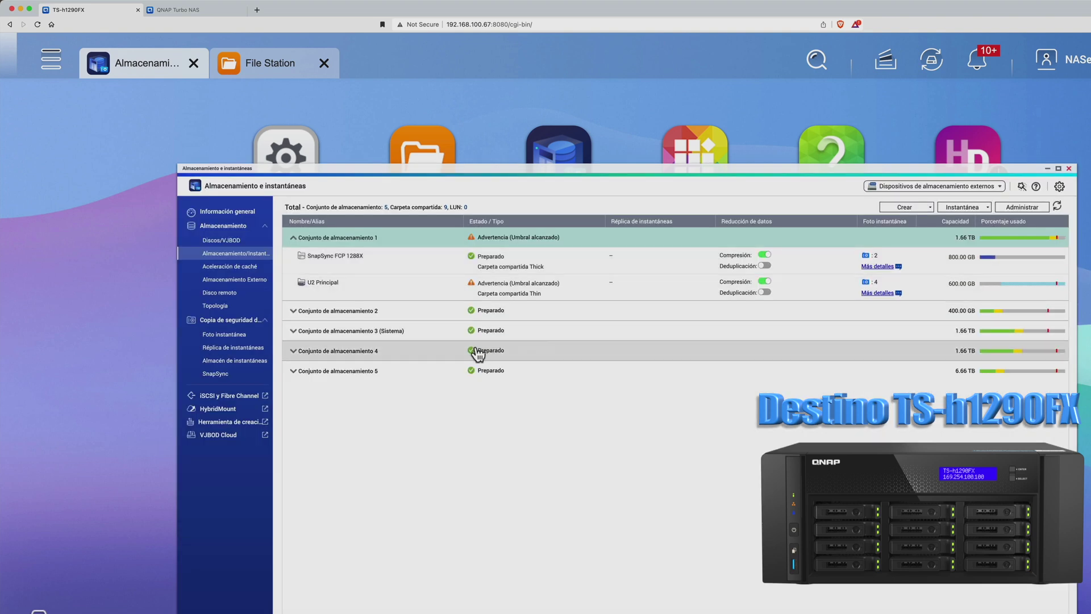
click(477, 354)
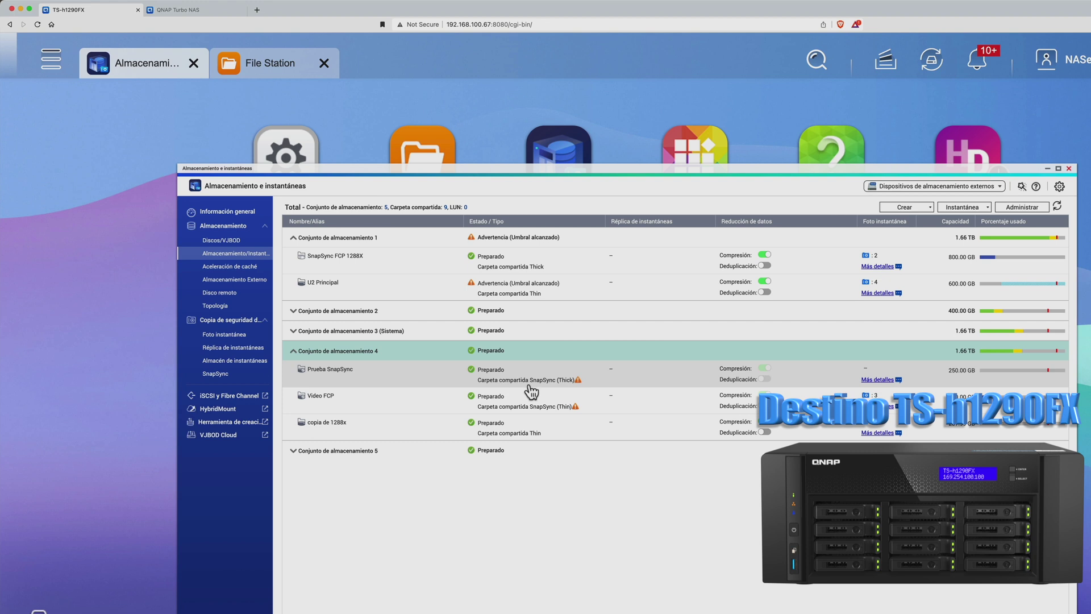
mouse_move(578, 384)
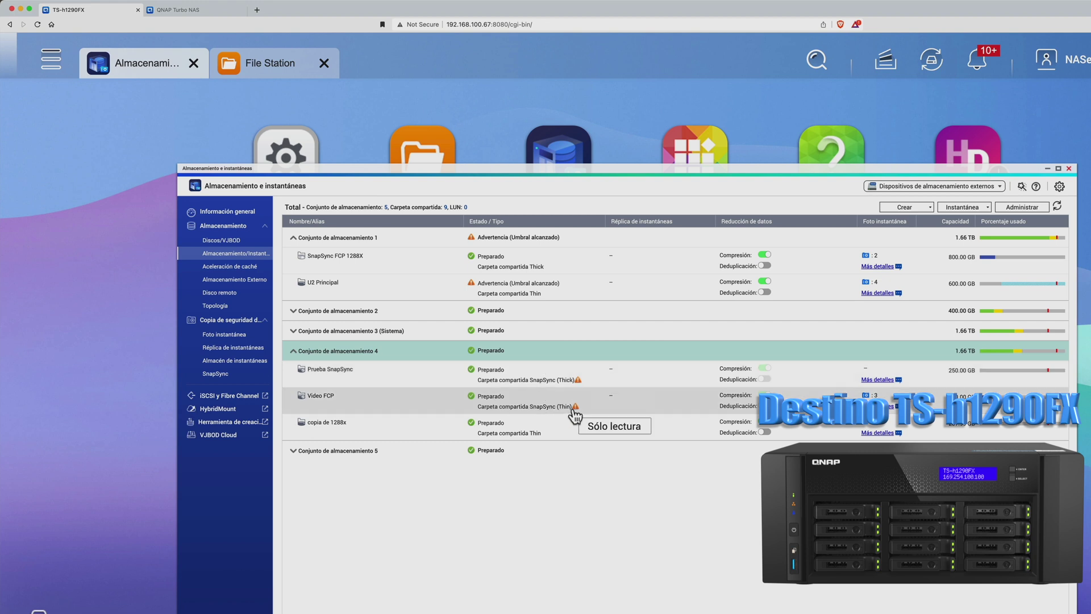
click(575, 416)
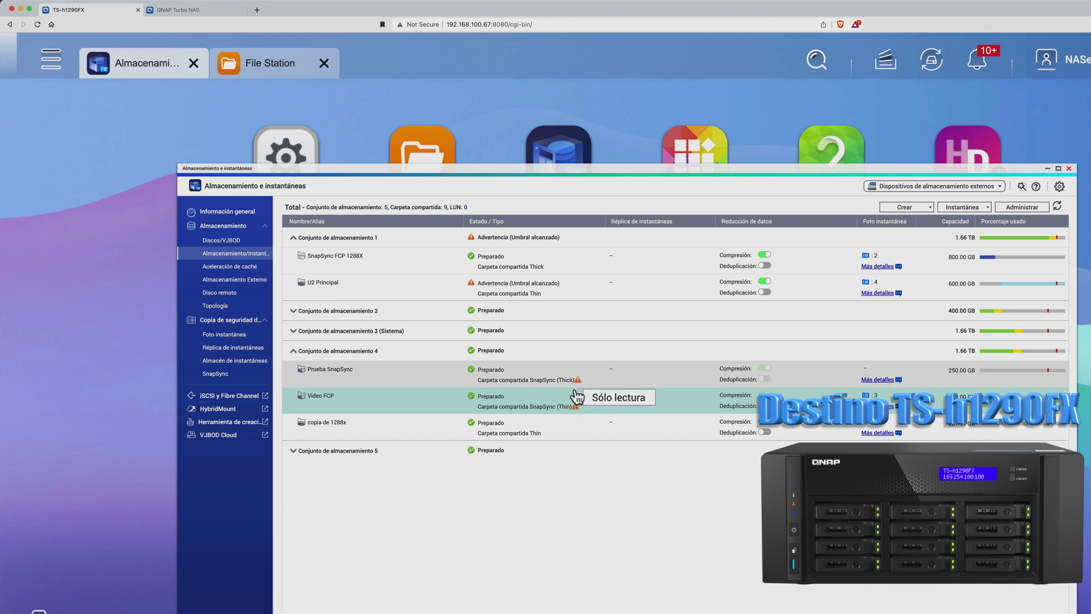
Step: Delete df.png from the Prueba SnapSync folder on the TVS-h1288x, moving it to the network recycle bin
click(199, 9)
click(419, 141)
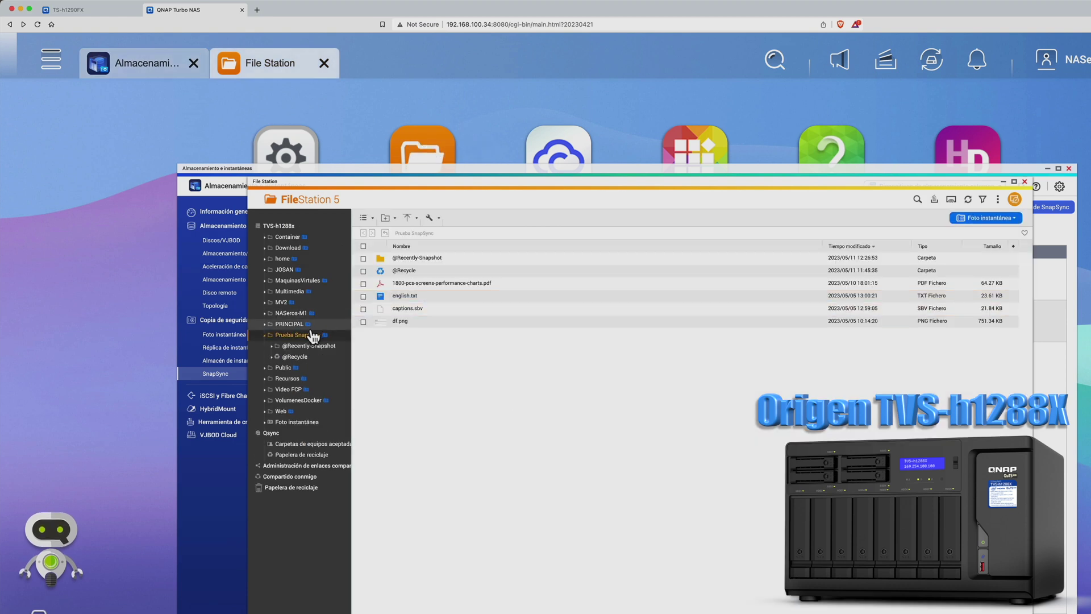
click(364, 322)
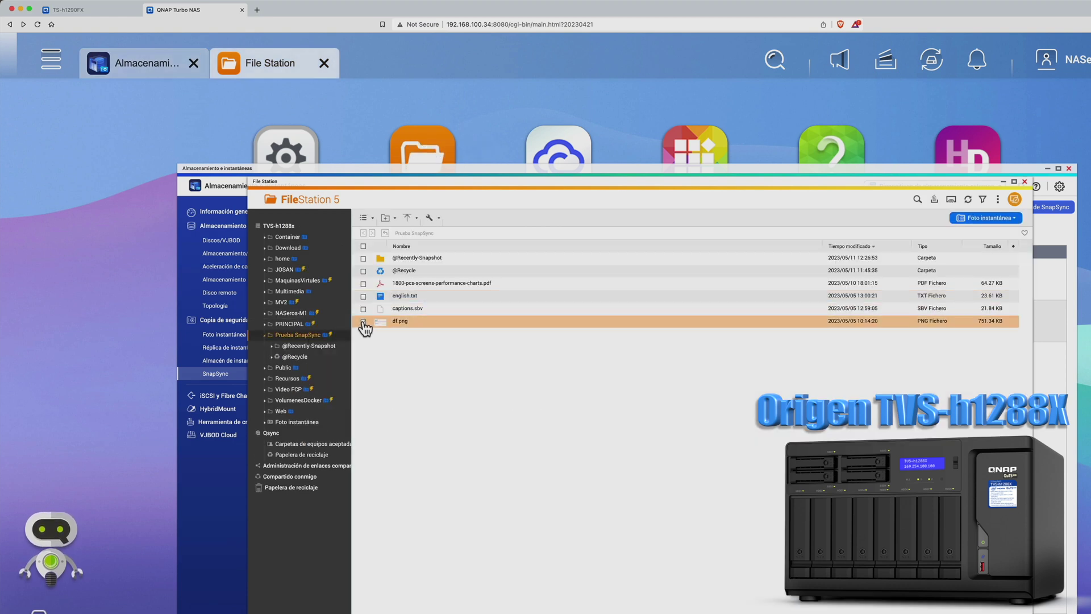
right_click(394, 322)
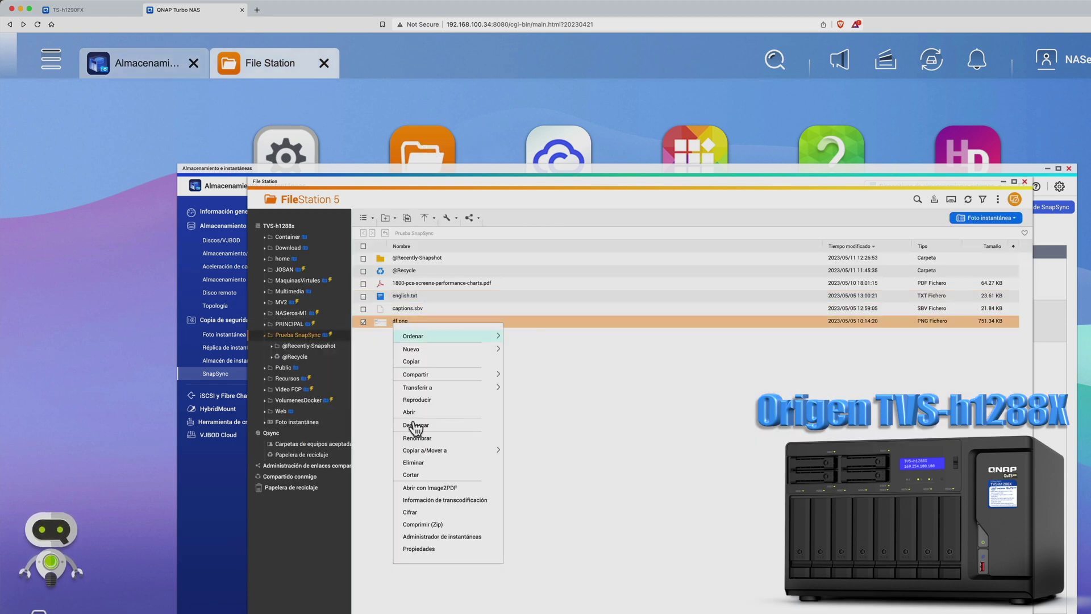
click(423, 463)
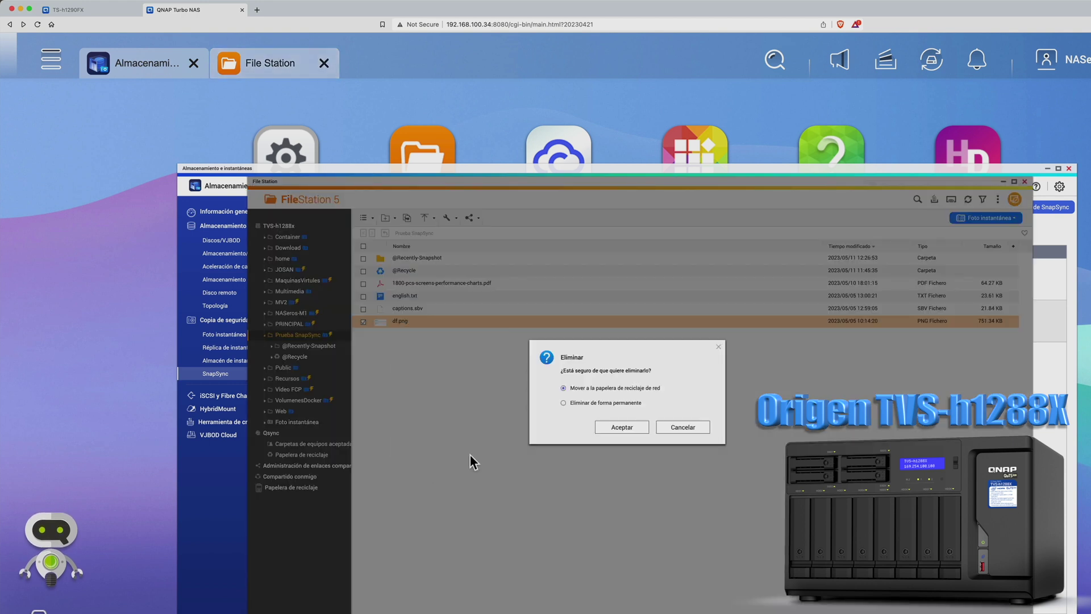
click(618, 429)
Step: Refresh the Prueba SnapSync folder in File Station on the TS-h1290FX to check whether the deletion of df.png was replicated
click(113, 11)
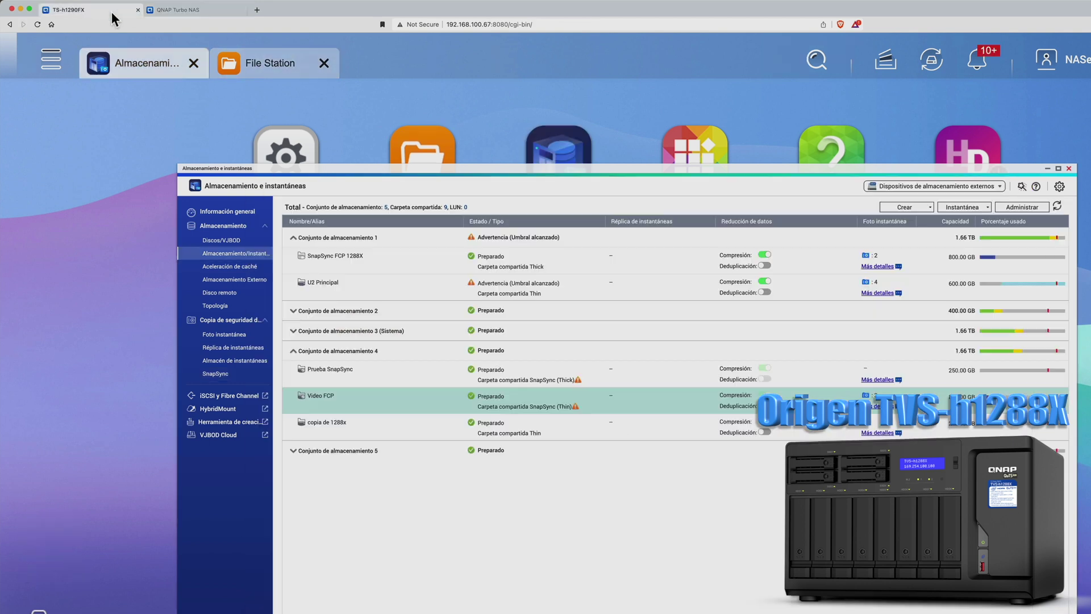
click(282, 69)
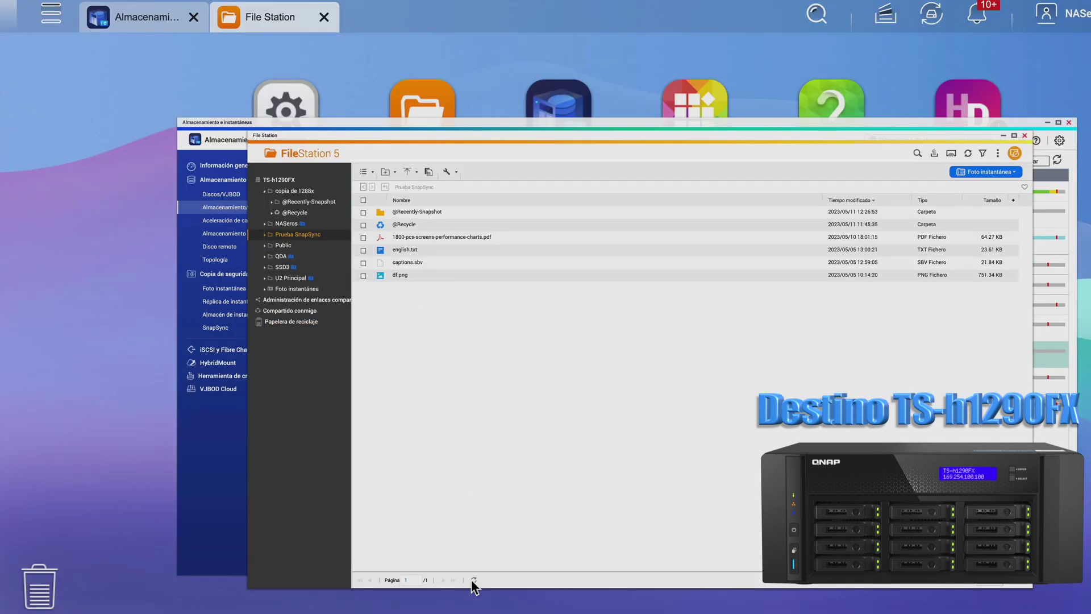
click(473, 580)
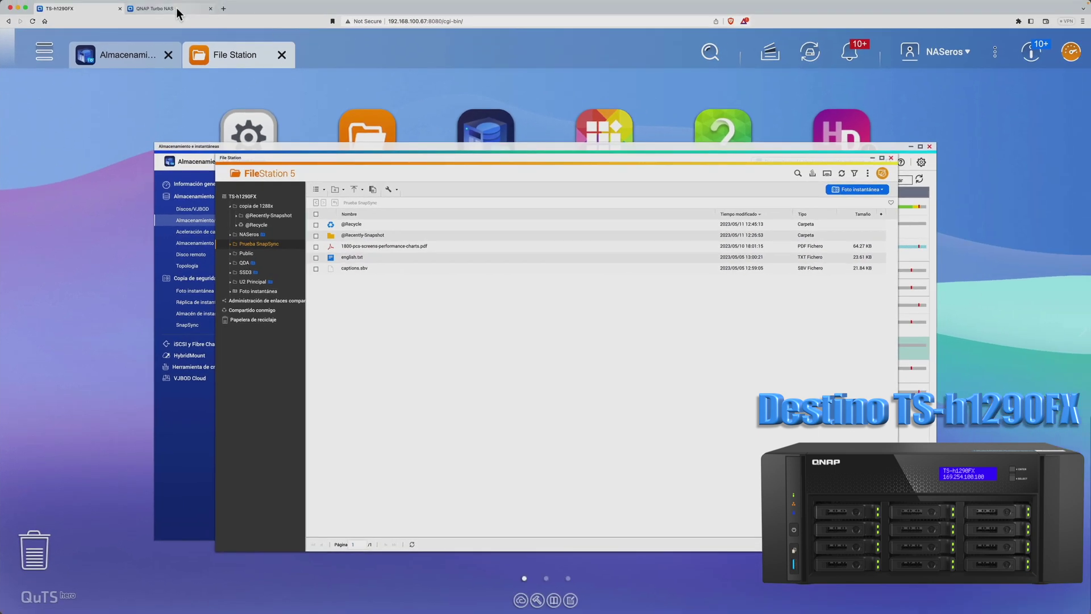
Step: On the TVS-h1288x, try to convert the Prueba SnapSync shared folder in Conjunto de almacenamiento 5 from Thick to Thin
click(176, 8)
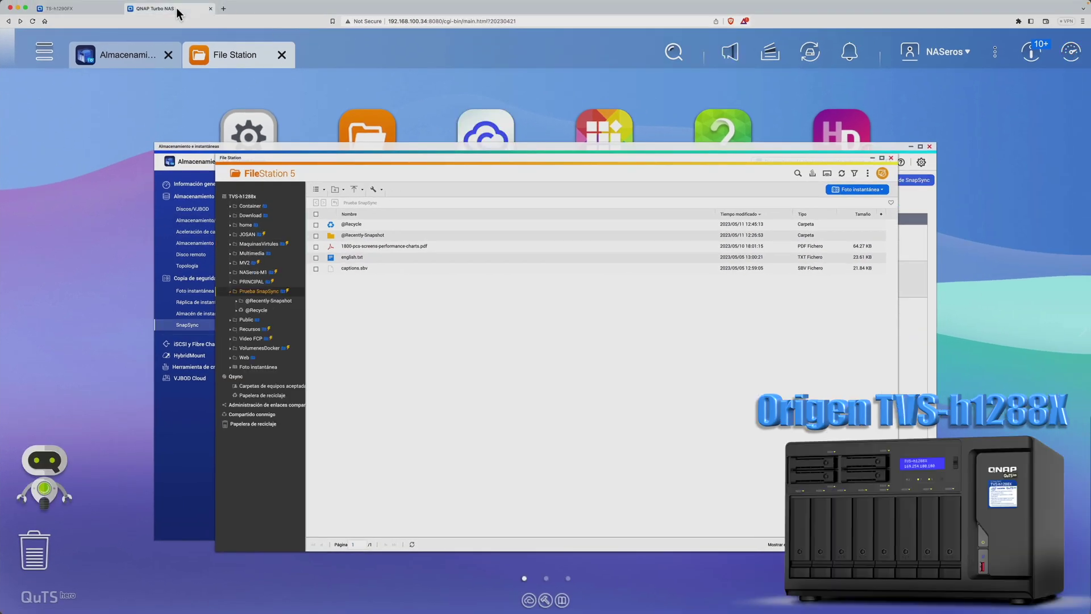
click(181, 172)
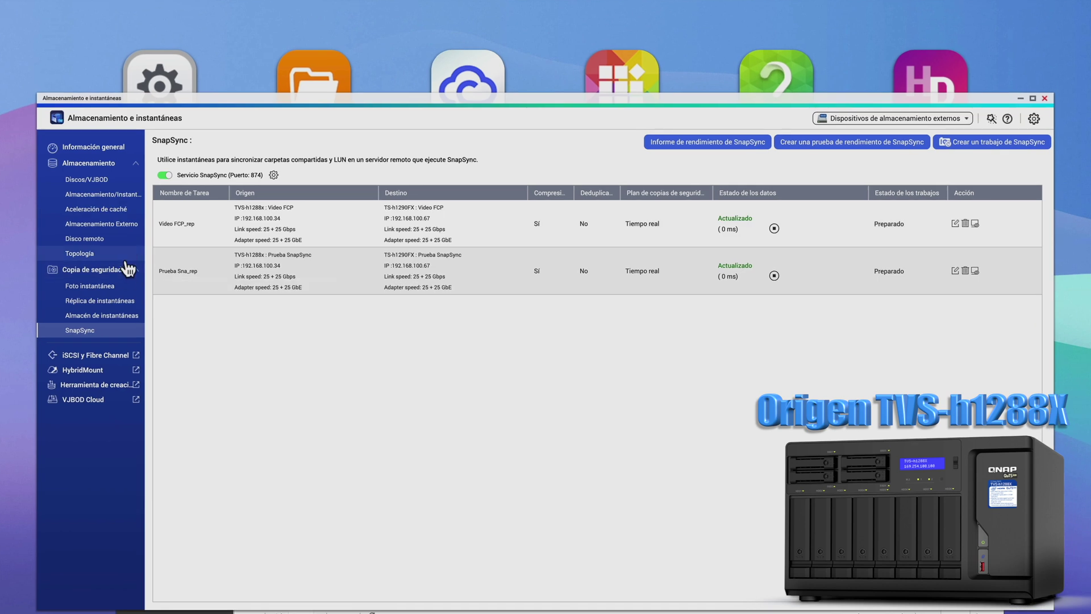
click(113, 195)
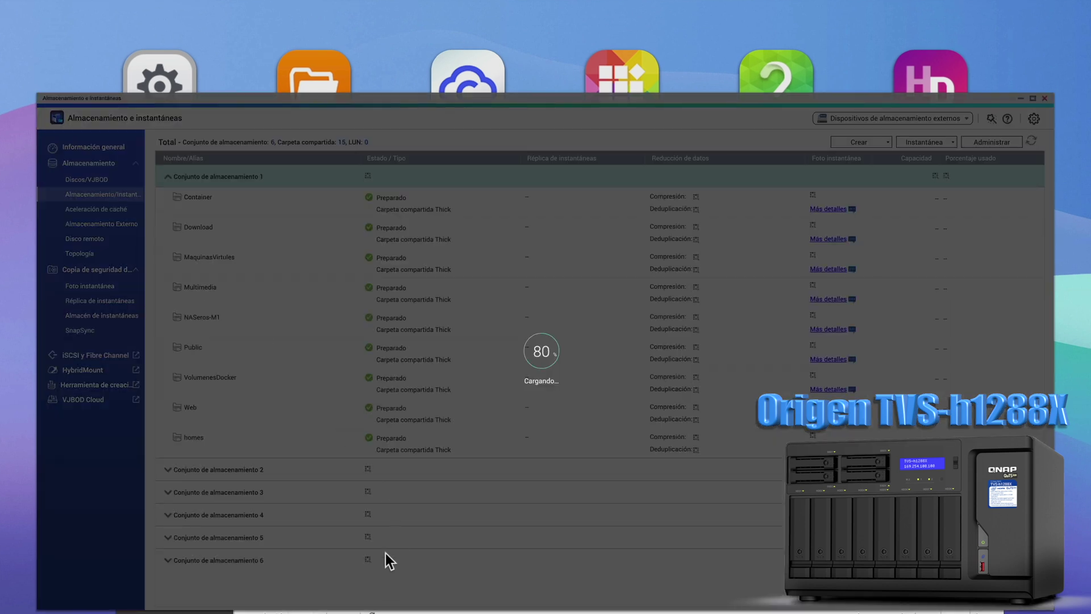
click(373, 543)
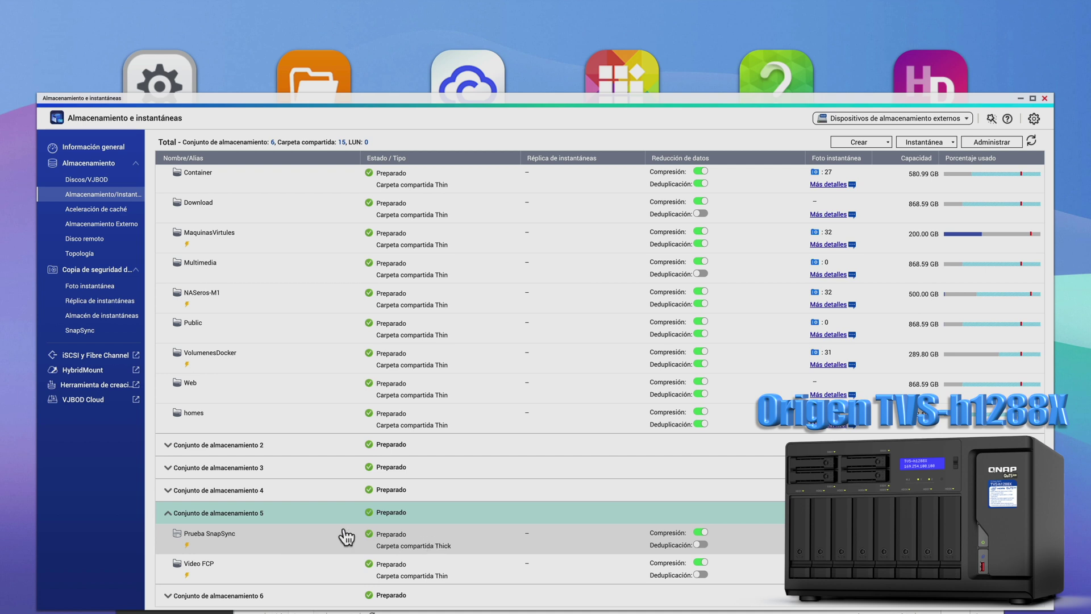
click(617, 543)
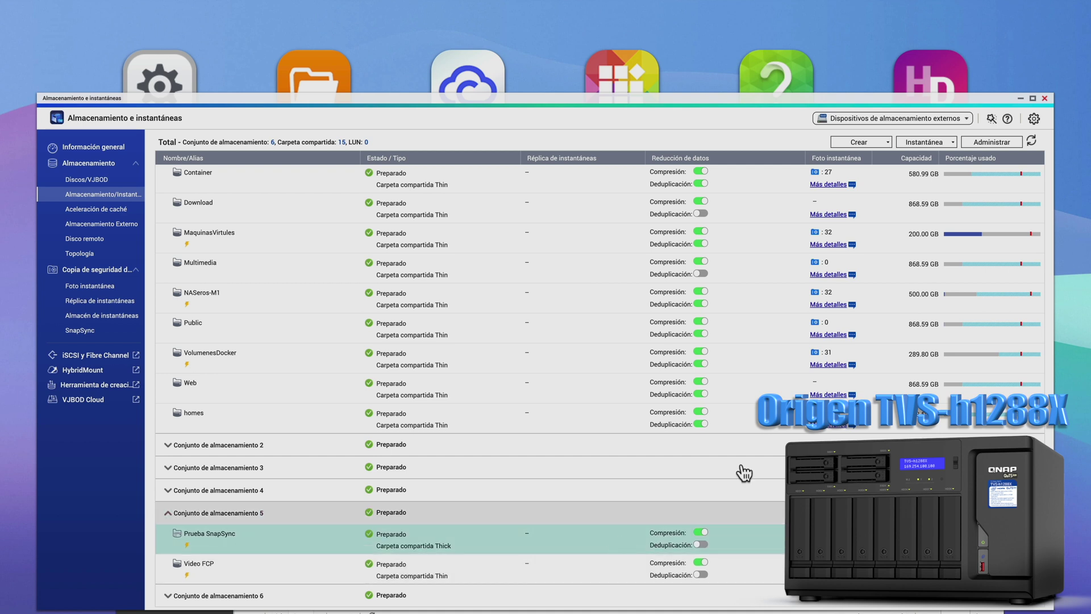
click(1004, 144)
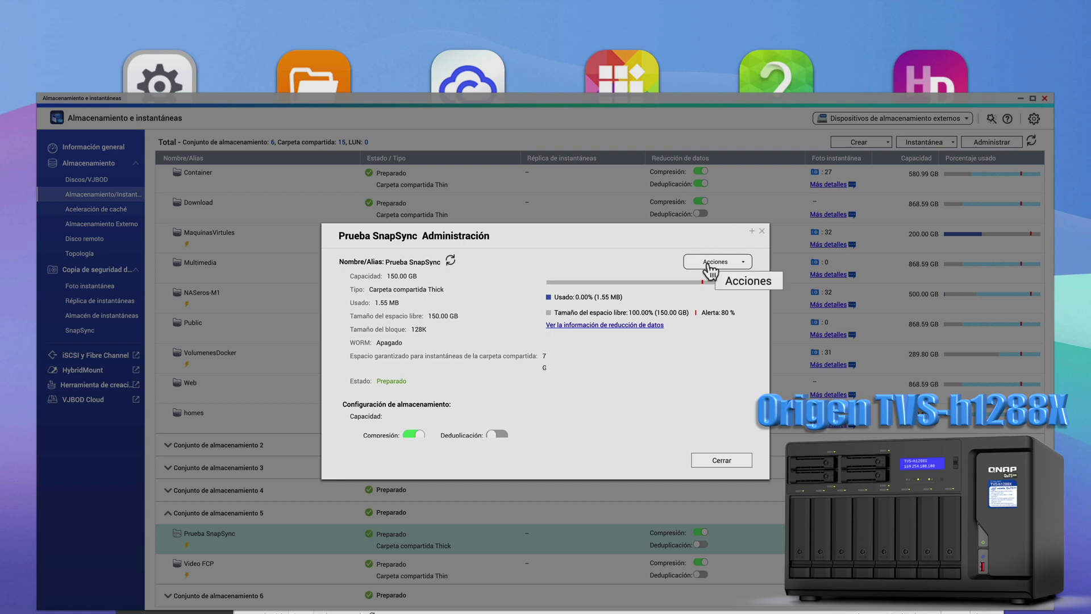
click(710, 265)
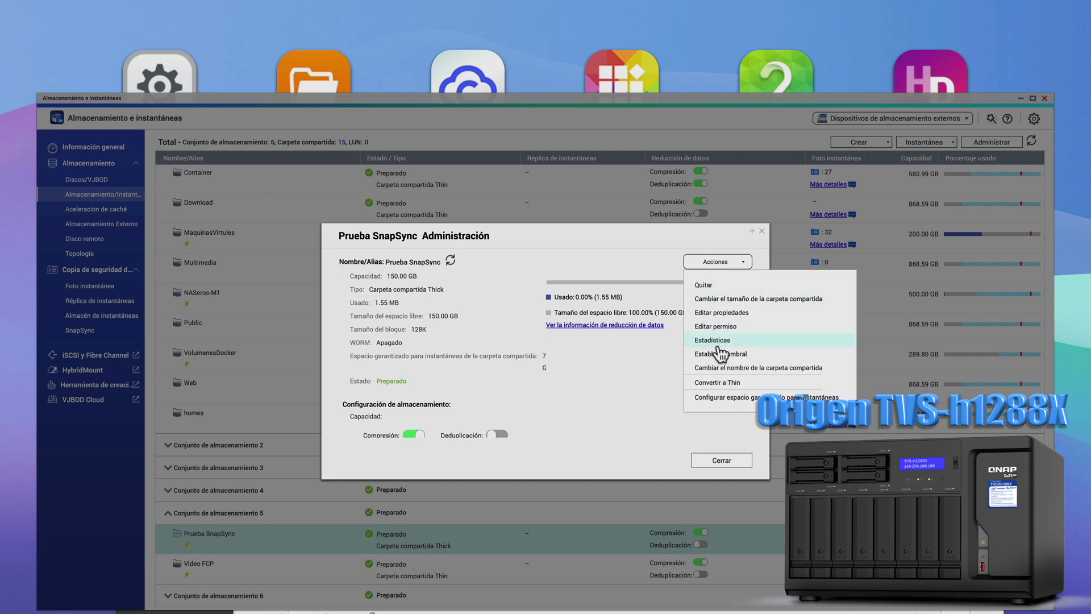
click(717, 382)
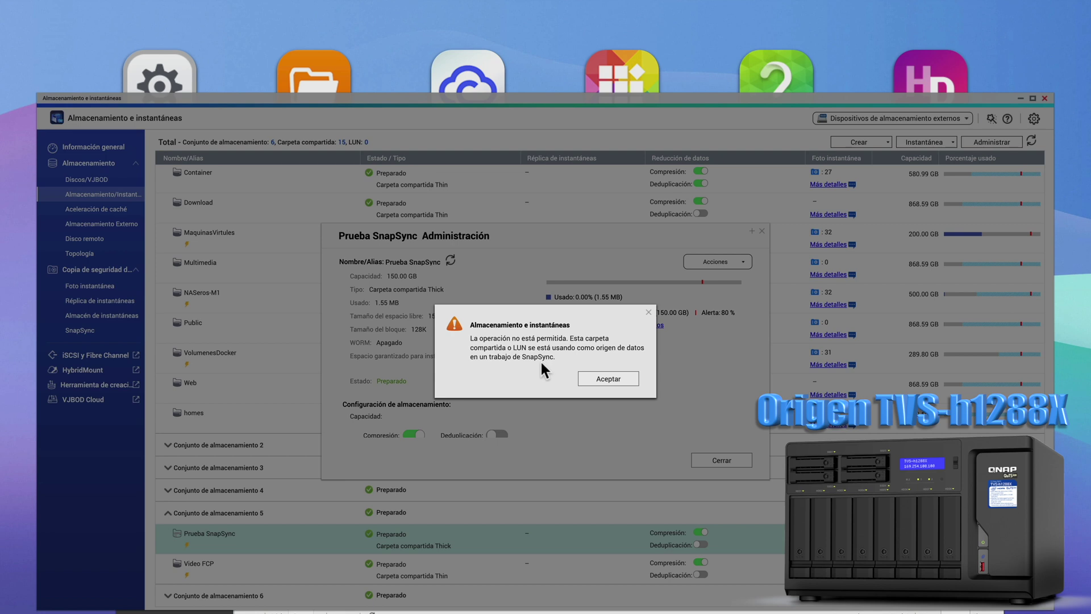
click(598, 379)
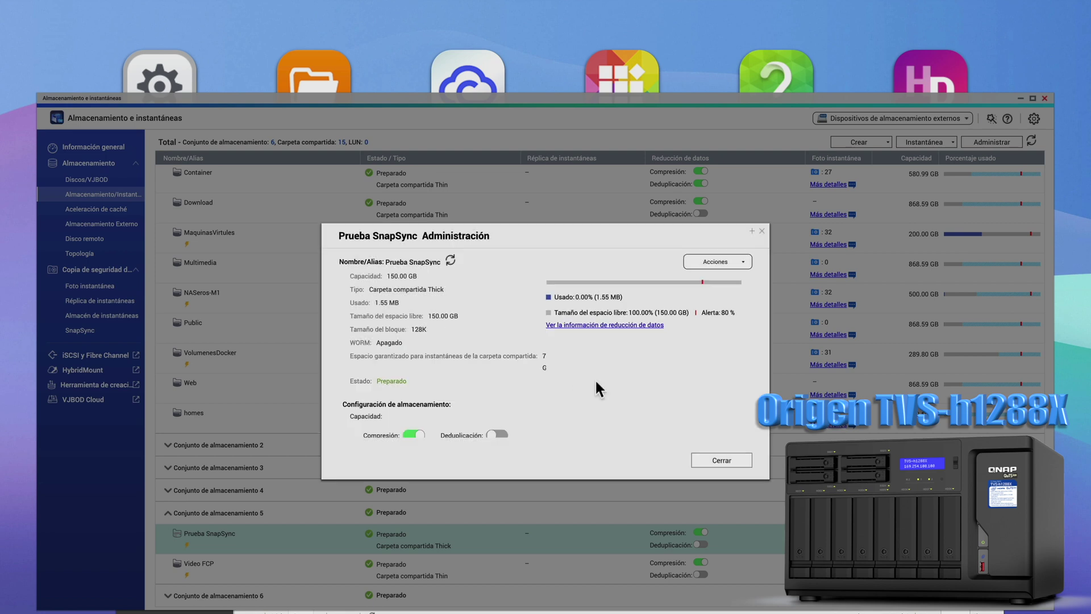
Step: Try to change the size of the Prueba SnapSync shared folder on the TVS-h1288x, and close its management dialog
click(711, 262)
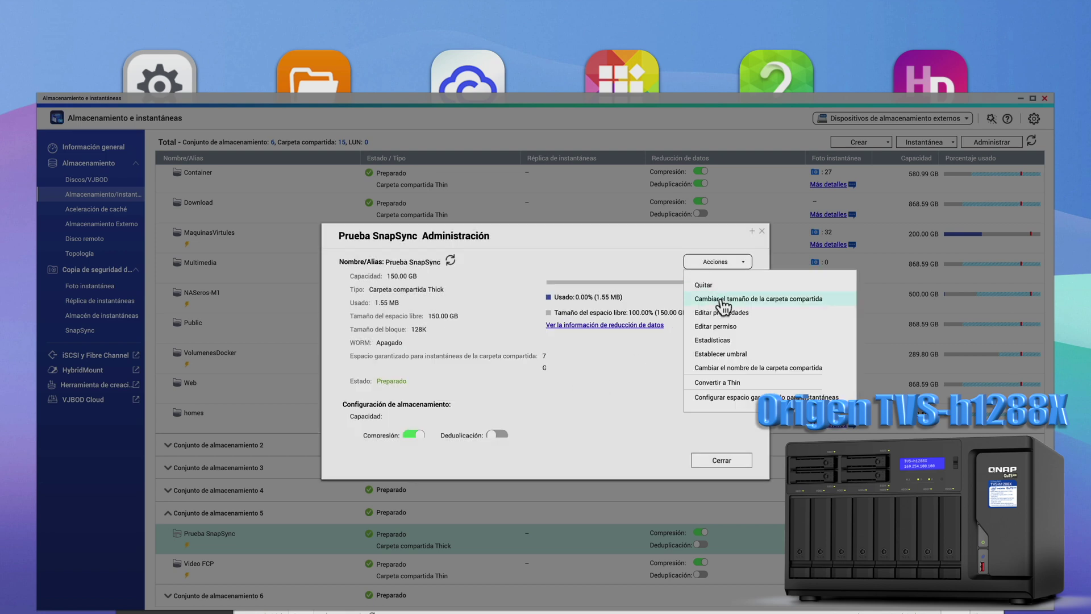
click(721, 297)
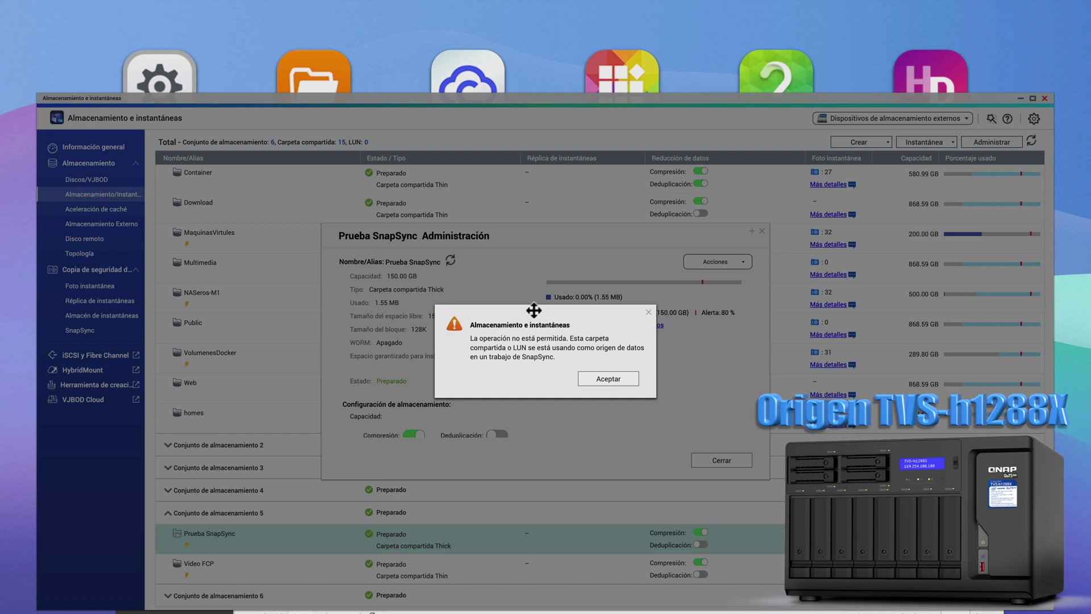
click(600, 382)
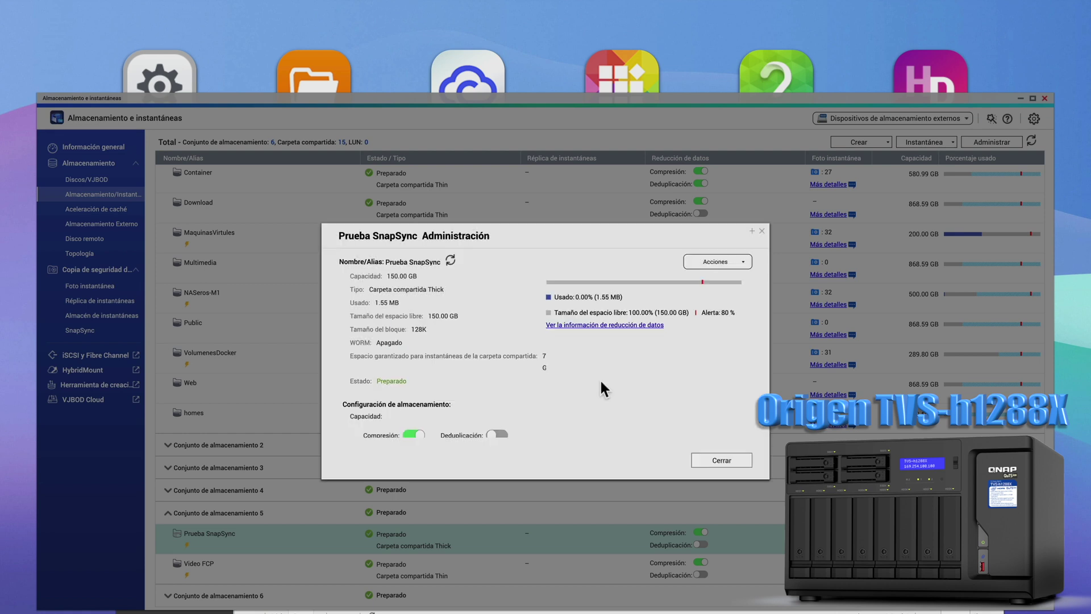
click(720, 460)
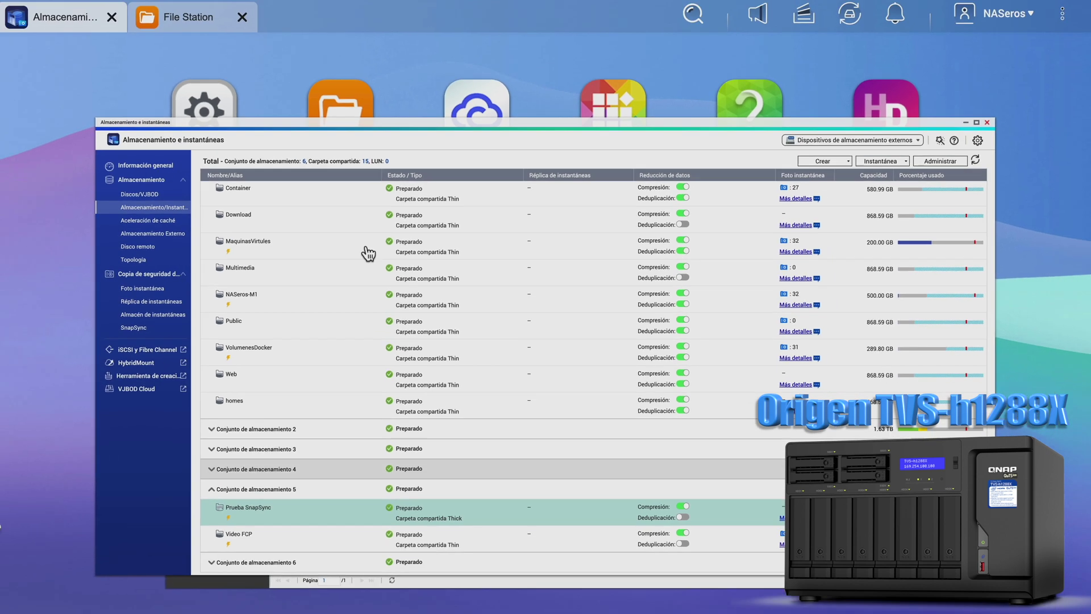
Step: On the TS-h1290FX, view 1800-pcs-screens-performance-charts.pdf from the Prueba SnapSync folder to check that replicated files can be read
click(70, 8)
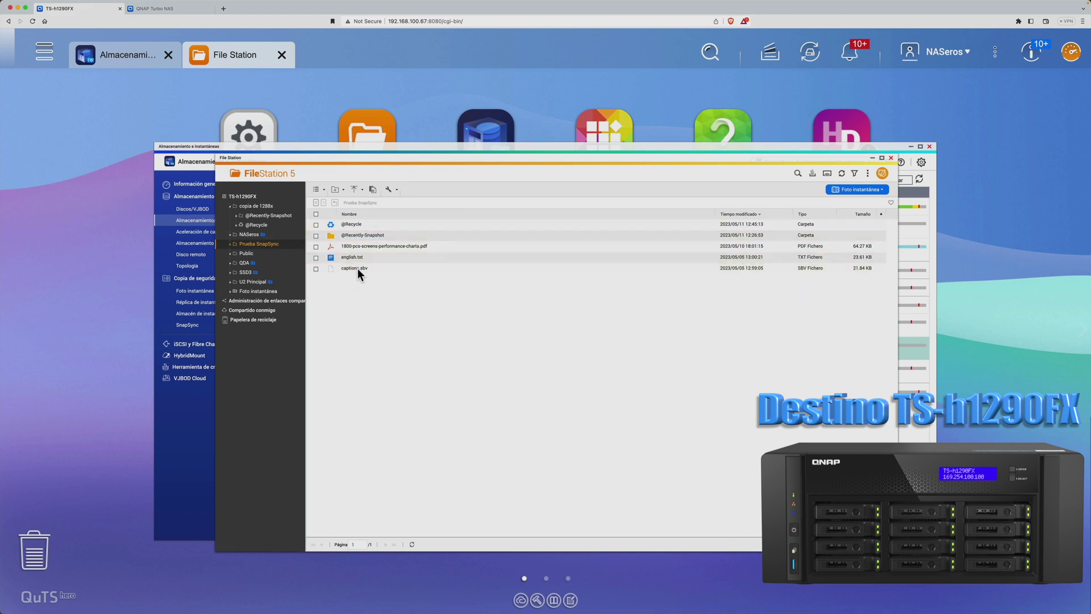
right_click(353, 246)
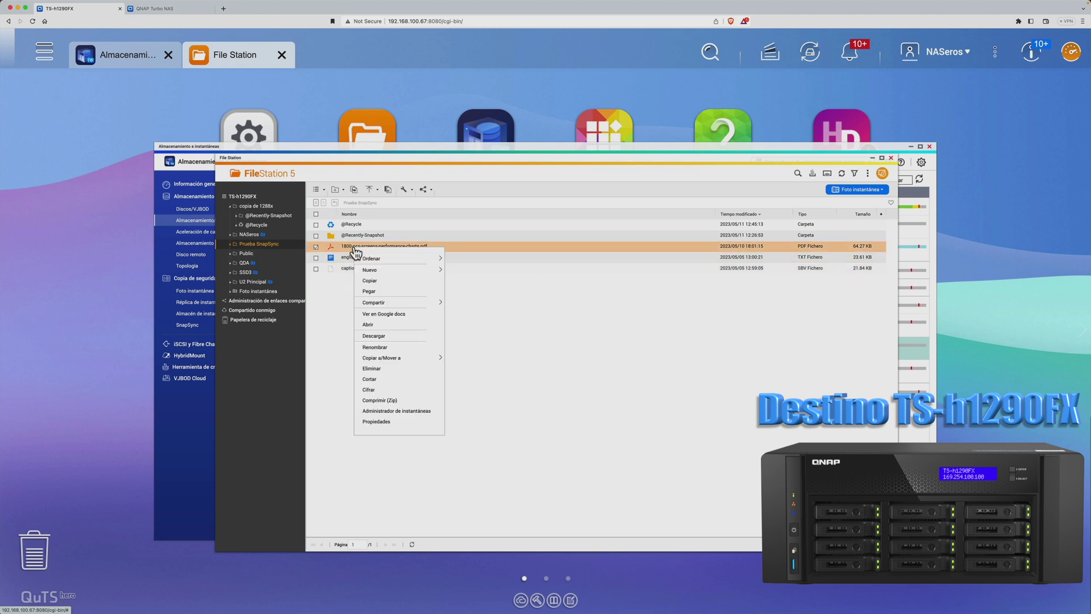
click(369, 324)
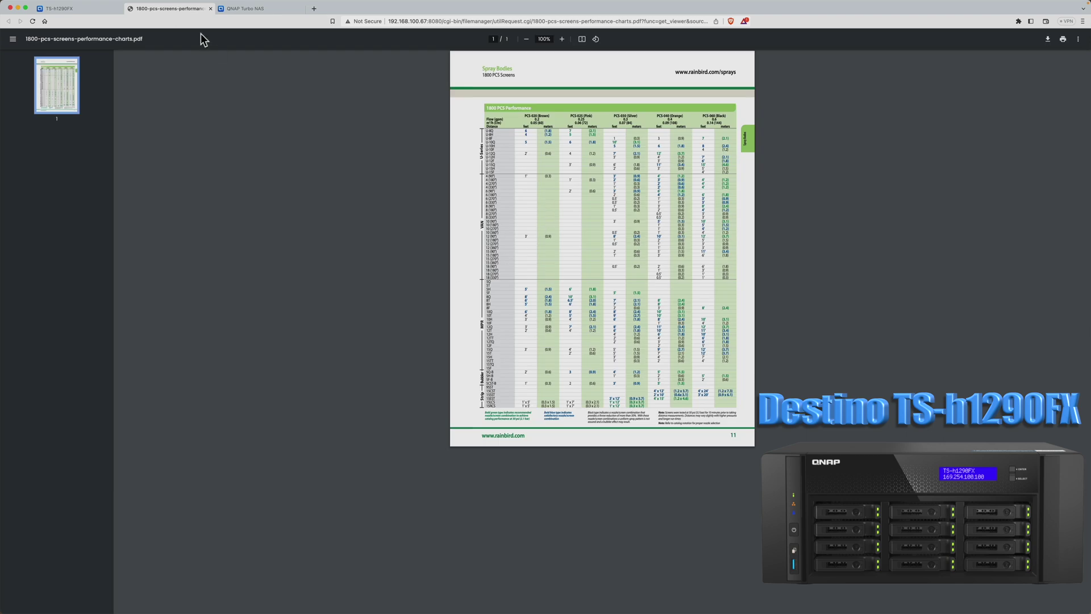
click(210, 9)
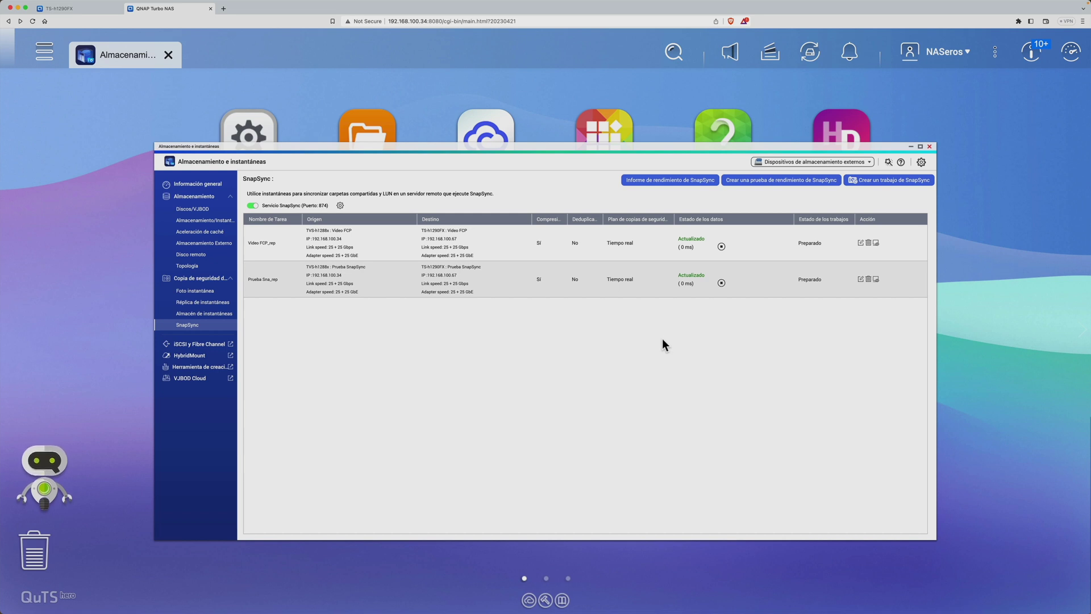
Step: On the TVS-h1288x, start a new SnapSync job that synchronizes to a remote NAS, enlarge the wizard and name the job SnapSync VM
click(877, 181)
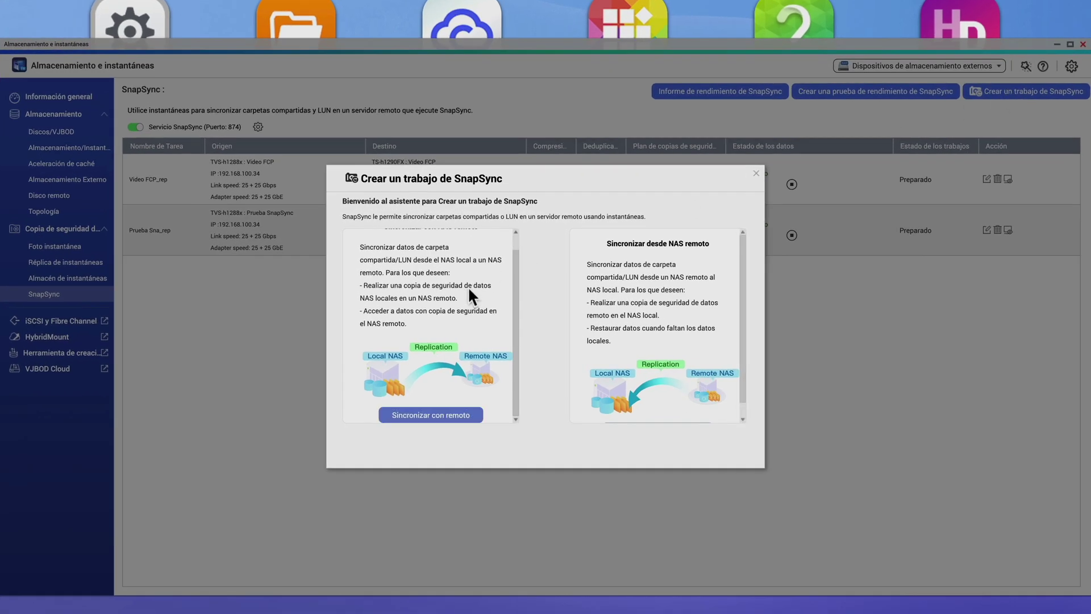
click(429, 415)
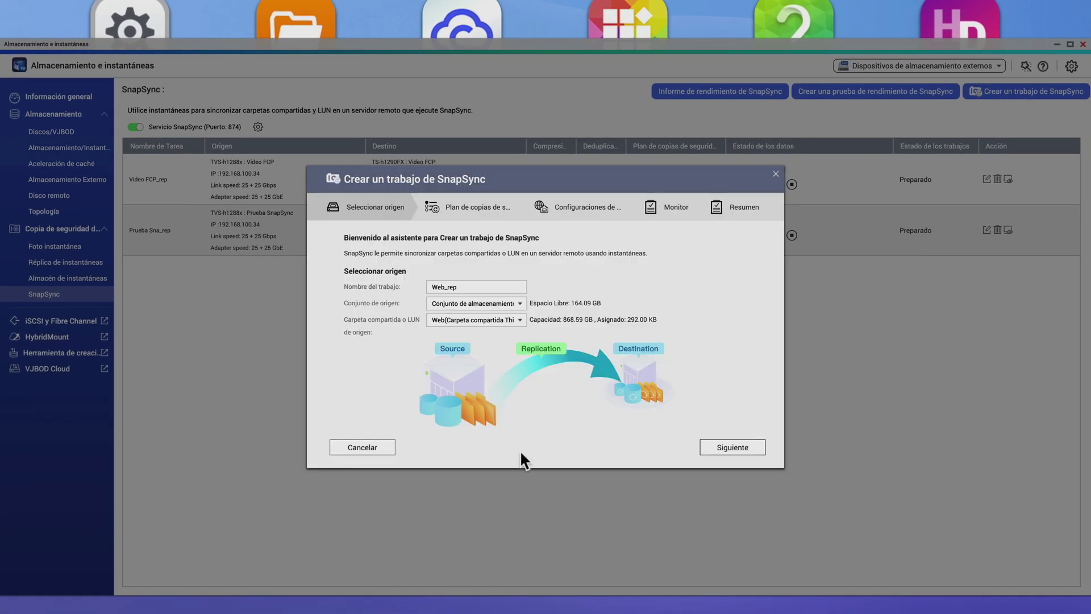
drag(526, 471, 533, 575)
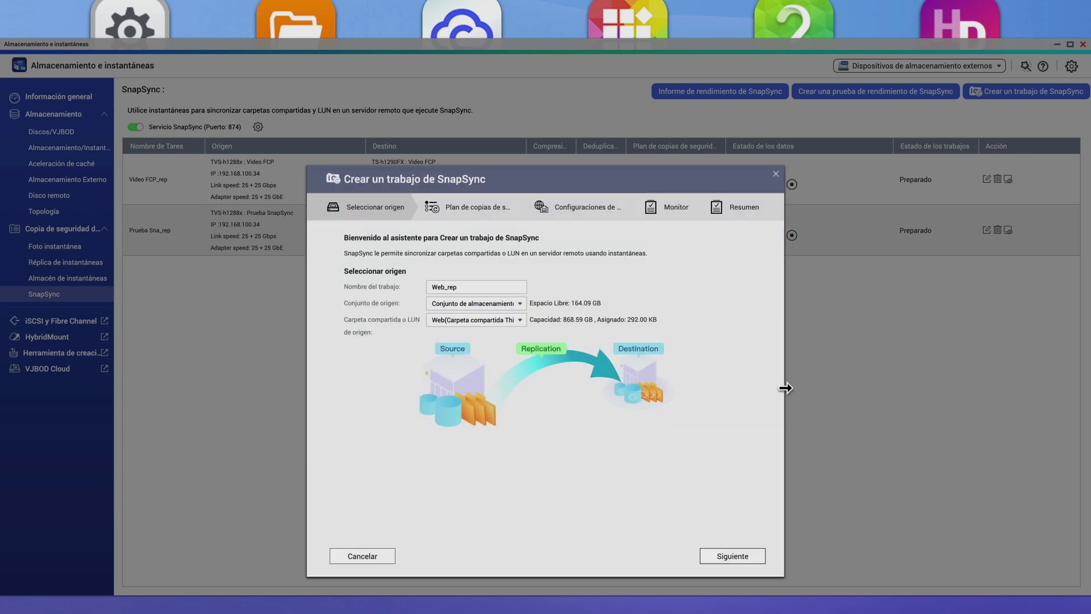
drag(785, 389, 958, 392)
triple_click(497, 287)
text(SnapSync VM)
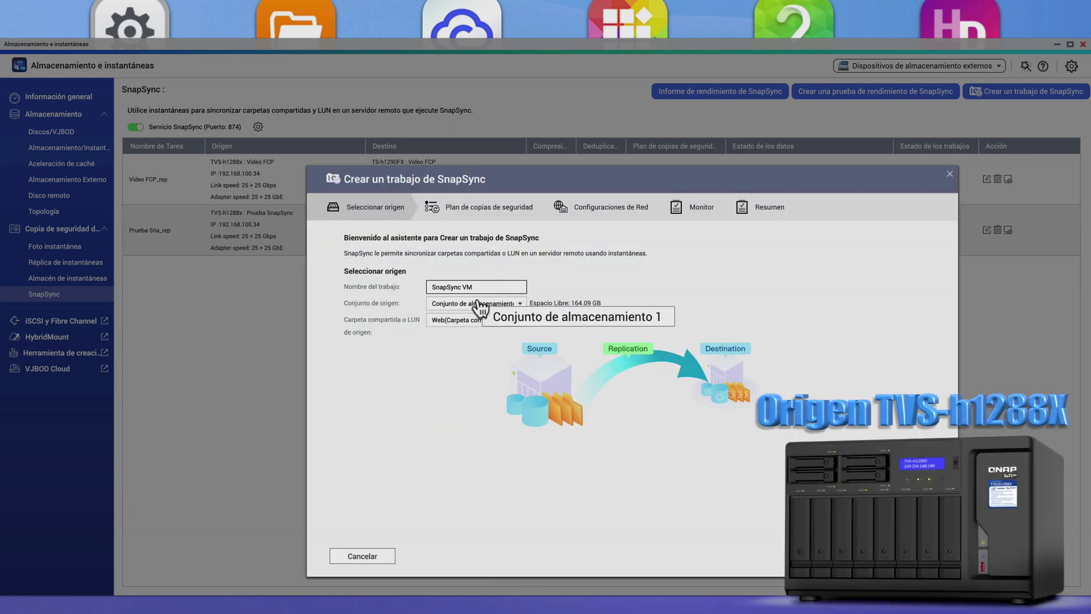
Step: Set the job's source to the MaquinasVirtules shared folder in Conjunto de almacenamiento 1 and continue to the backup plan
click(478, 303)
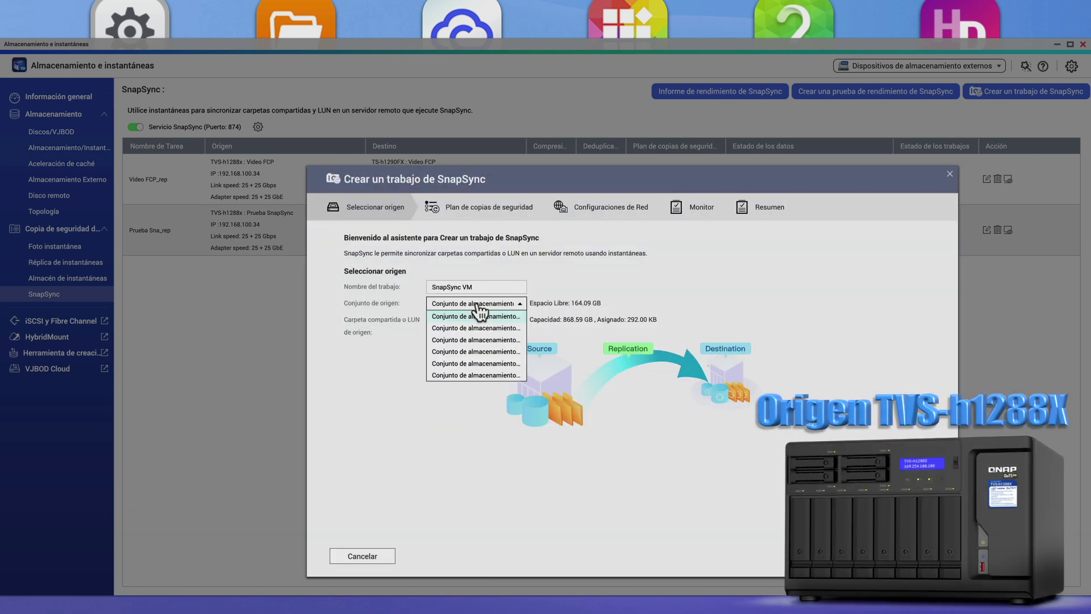
click(476, 316)
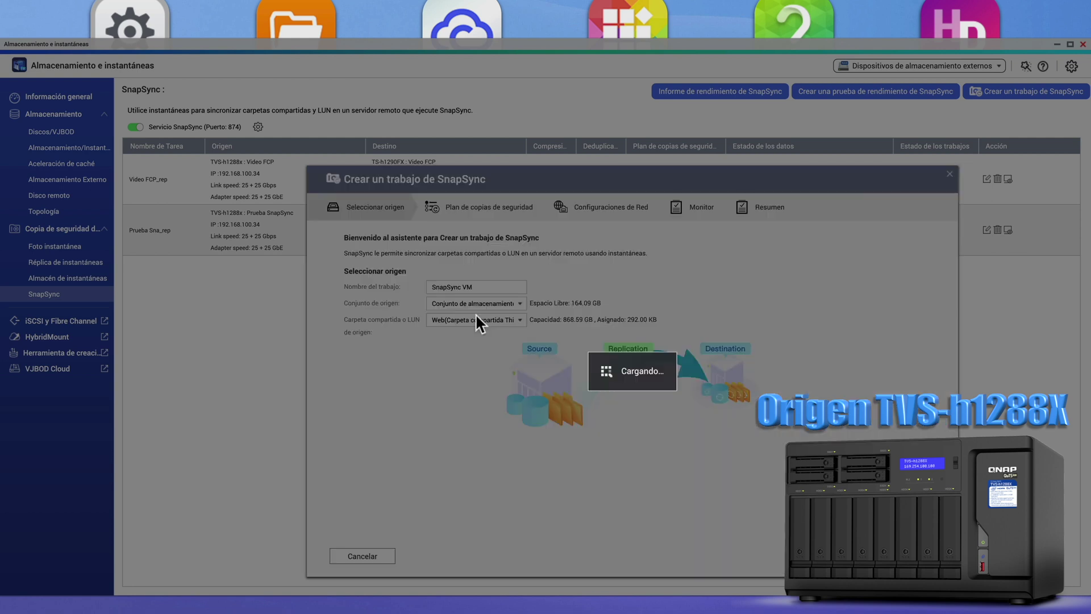
click(479, 319)
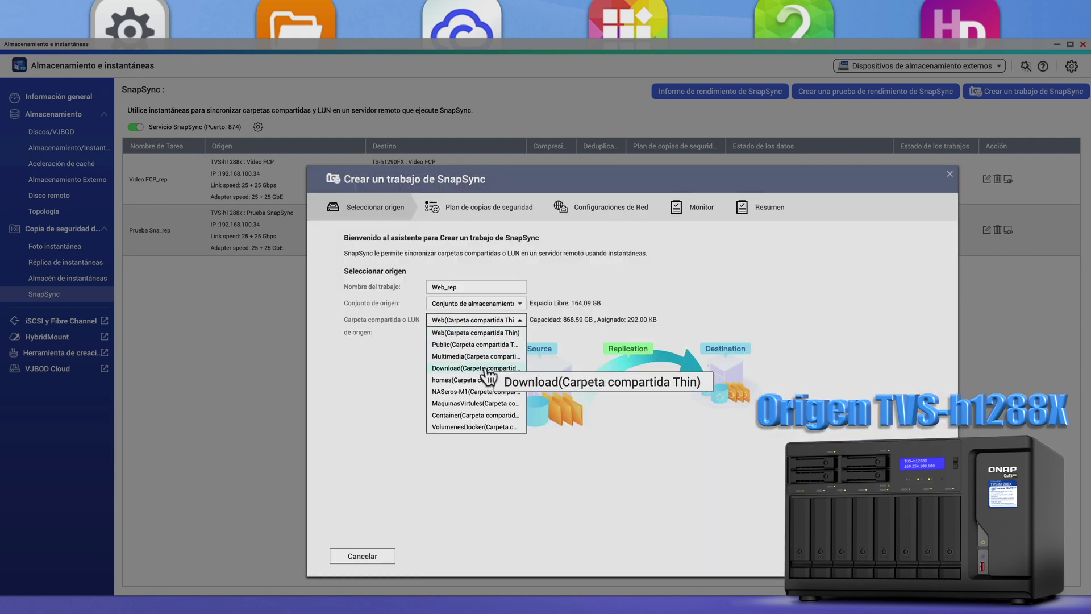
click(475, 403)
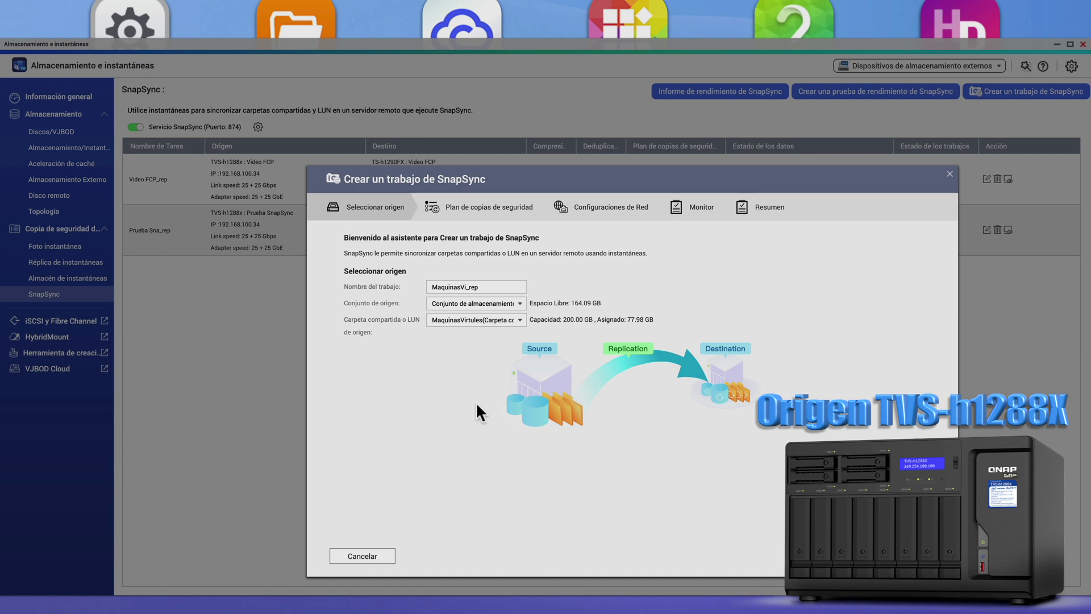
click(917, 555)
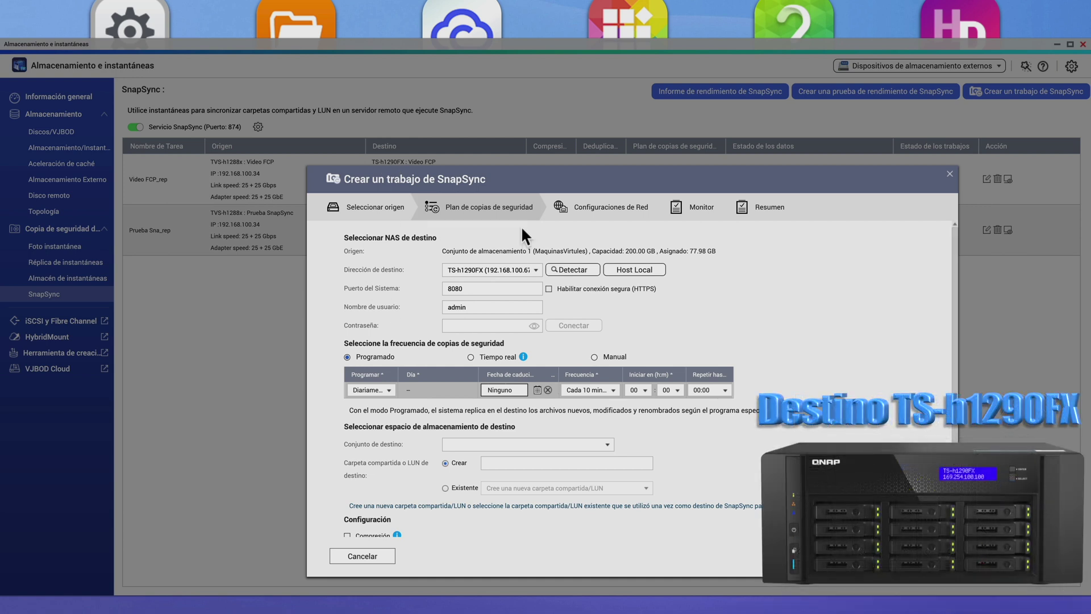
Step: Enable the secure HTTPS connection and connect to the TS-h1290FX with the account's user name and password
click(549, 288)
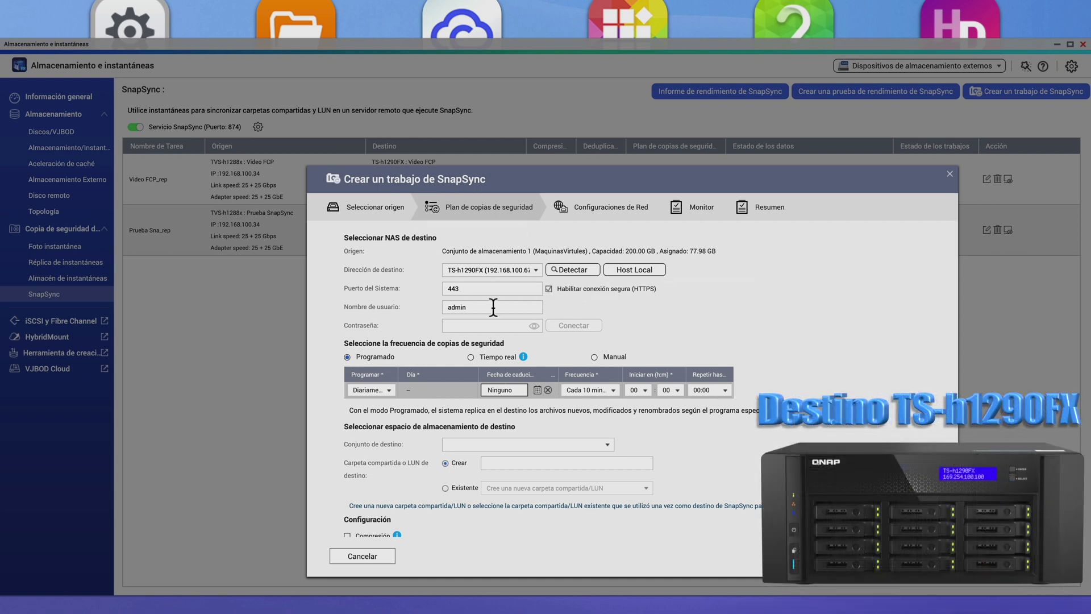
drag(494, 307, 430, 307)
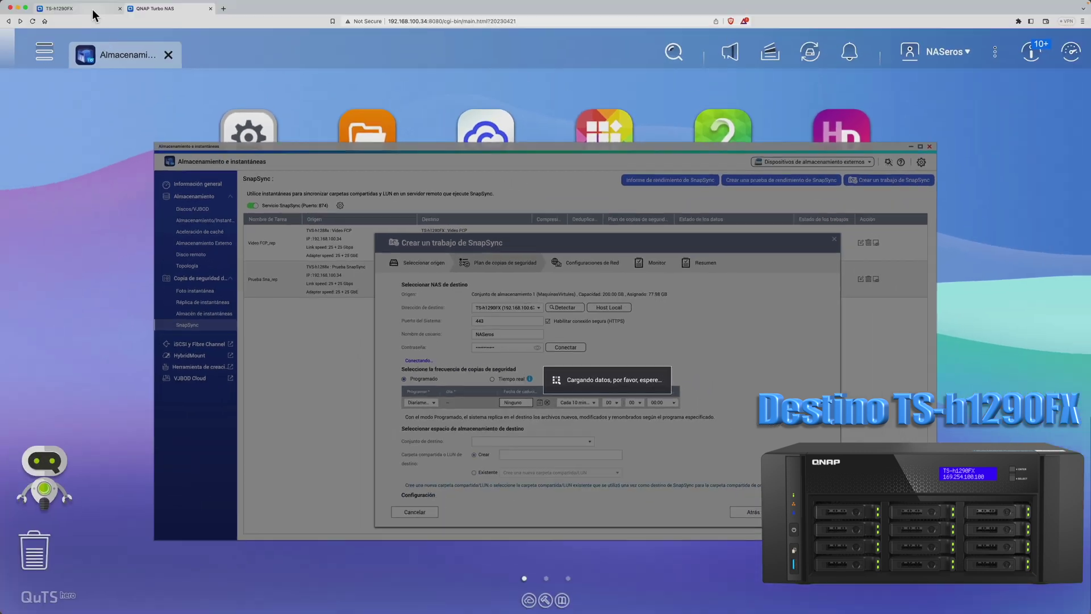
Step: On the TS-h1290FX, check the MaquinasVirtules shared folder in File Station and its management details in Conjunto de almacenamiento 5
click(93, 15)
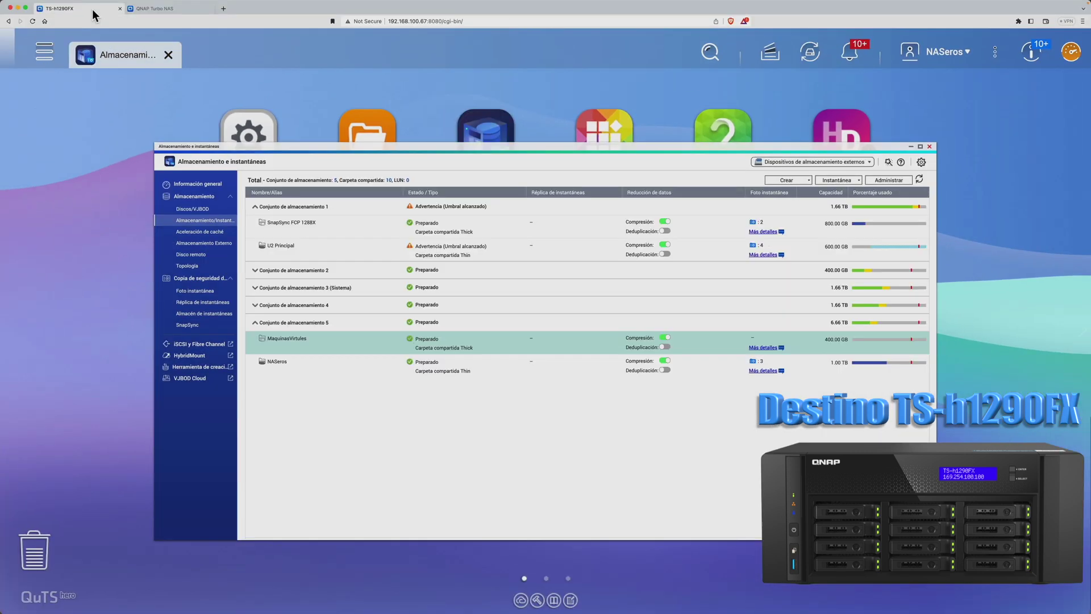
click(363, 142)
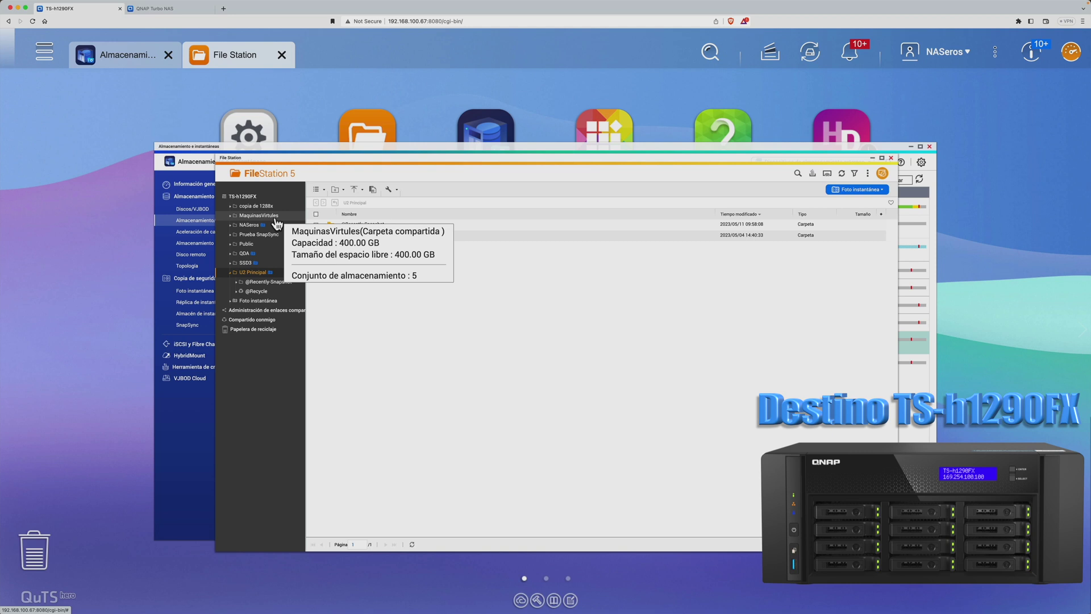
click(891, 158)
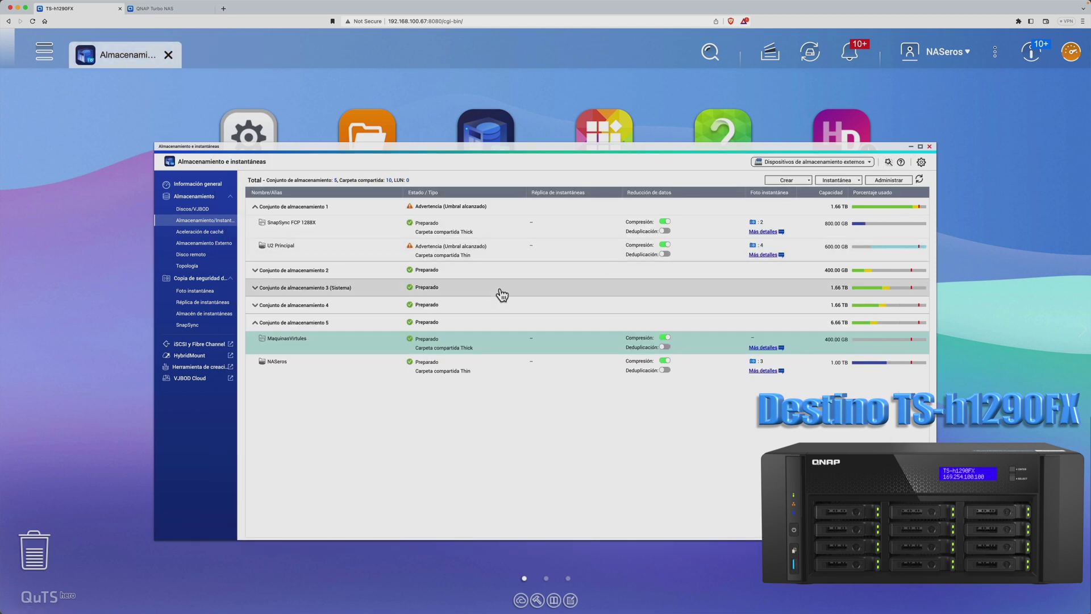
right_click(299, 348)
click(330, 420)
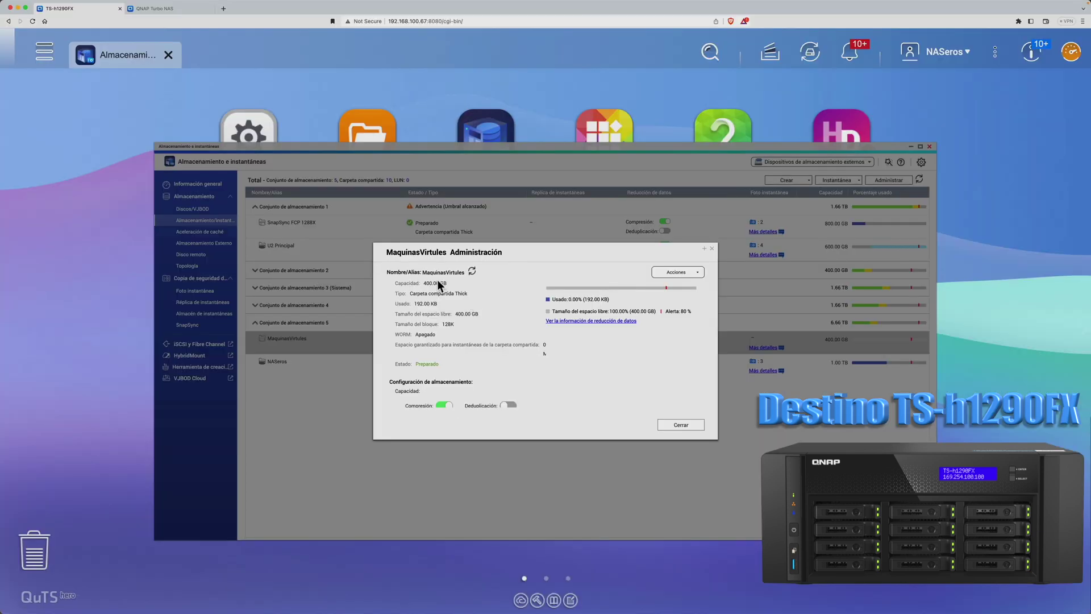
click(711, 249)
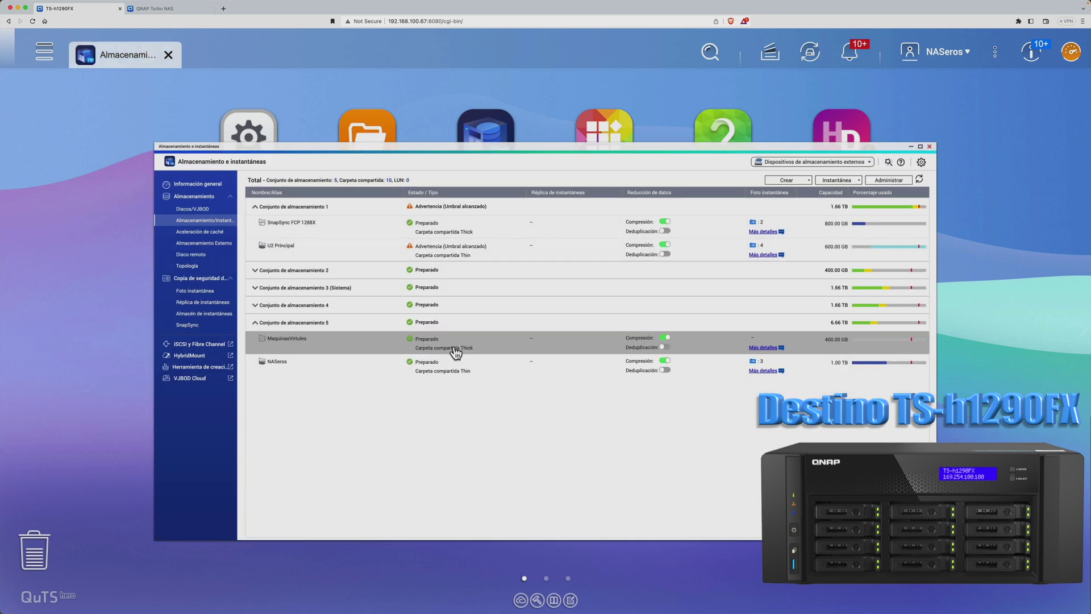
Step: Back on the TVS-h1288x, set the job to real-time replication into an existing shared folder in Conjunto de almacenamiento 5
click(153, 8)
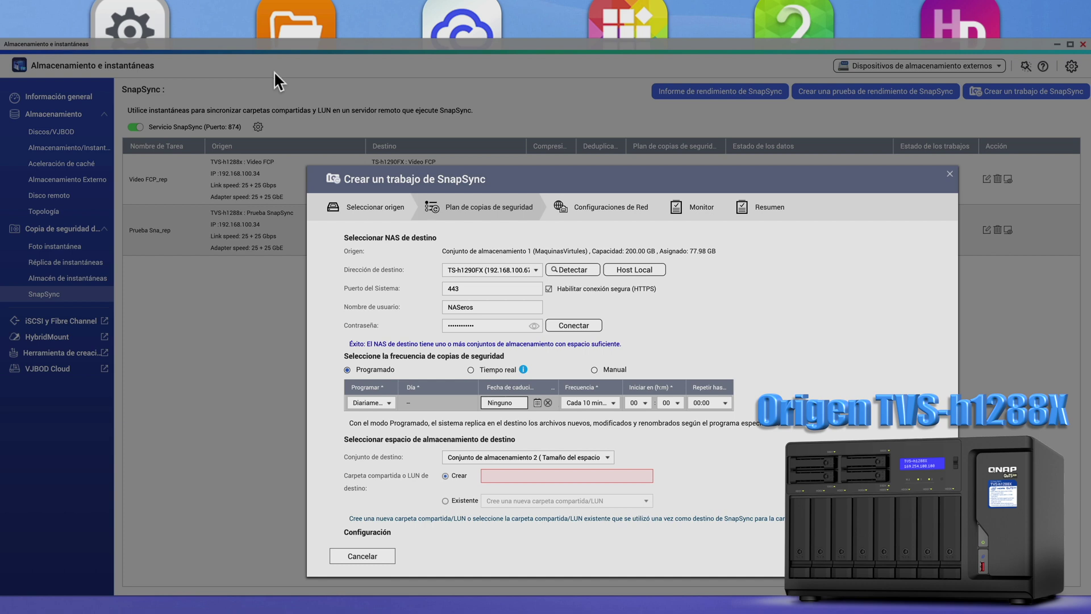
click(470, 370)
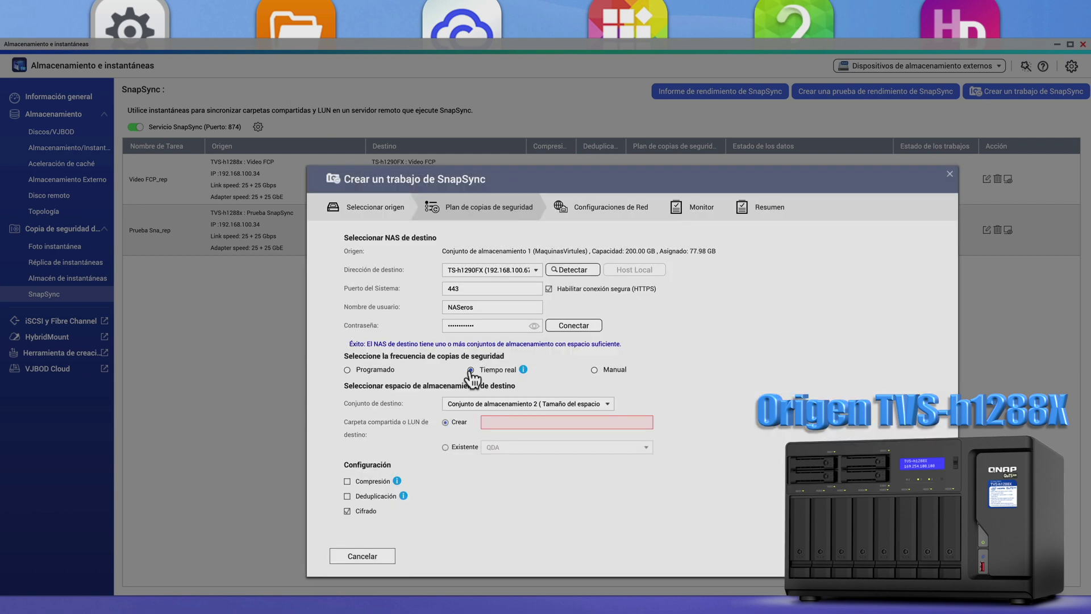
click(500, 405)
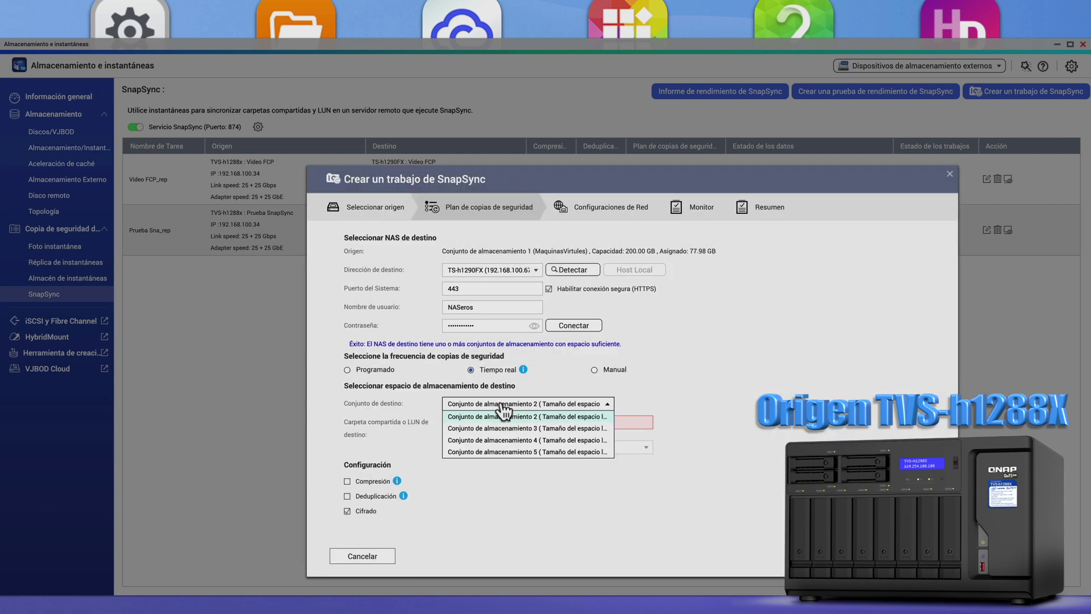
click(500, 452)
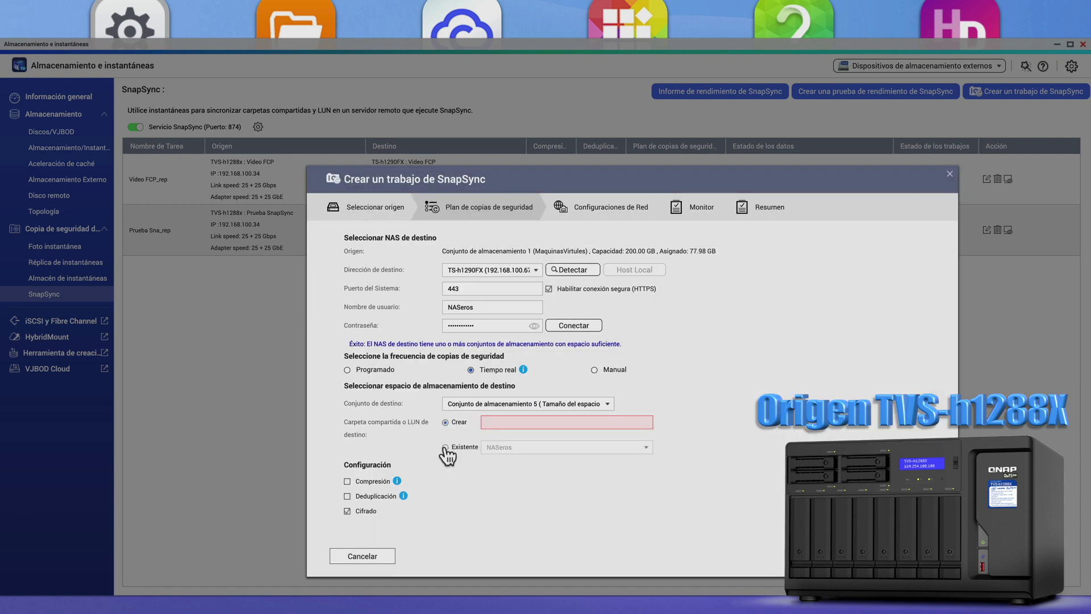
click(445, 447)
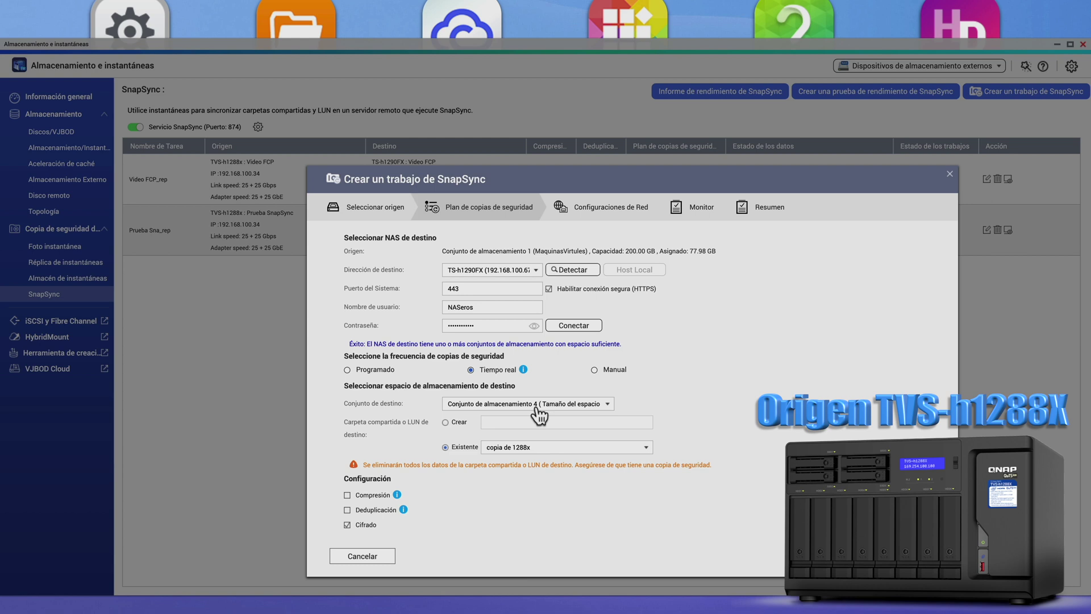
Step: Try to use the existing MaquinasVirtules folder in Conjunto de almacenamiento 5 as the job's destination, and dismiss the message
click(538, 416)
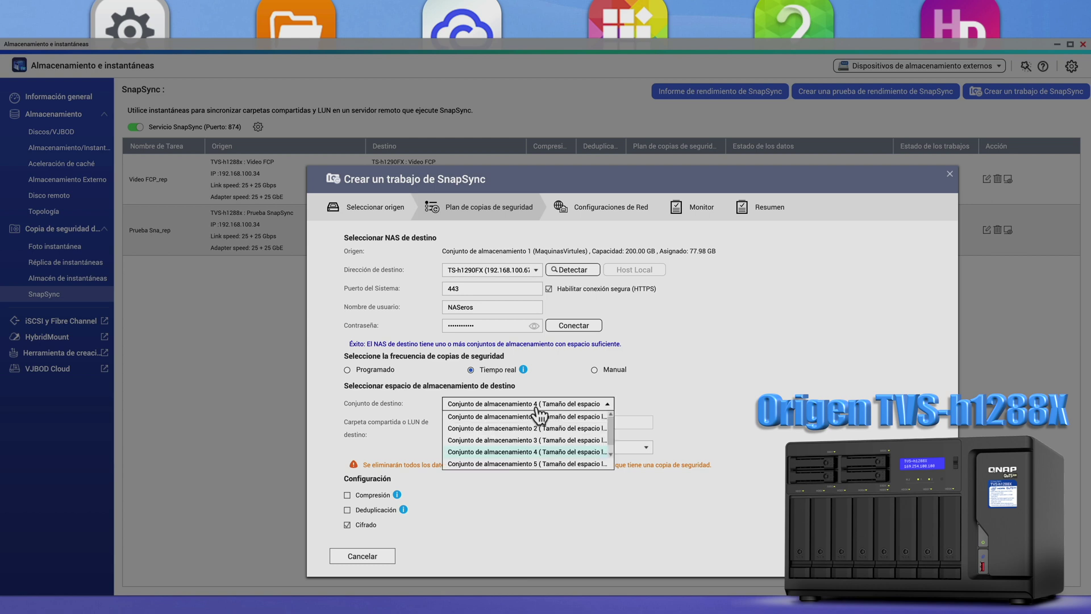
click(528, 462)
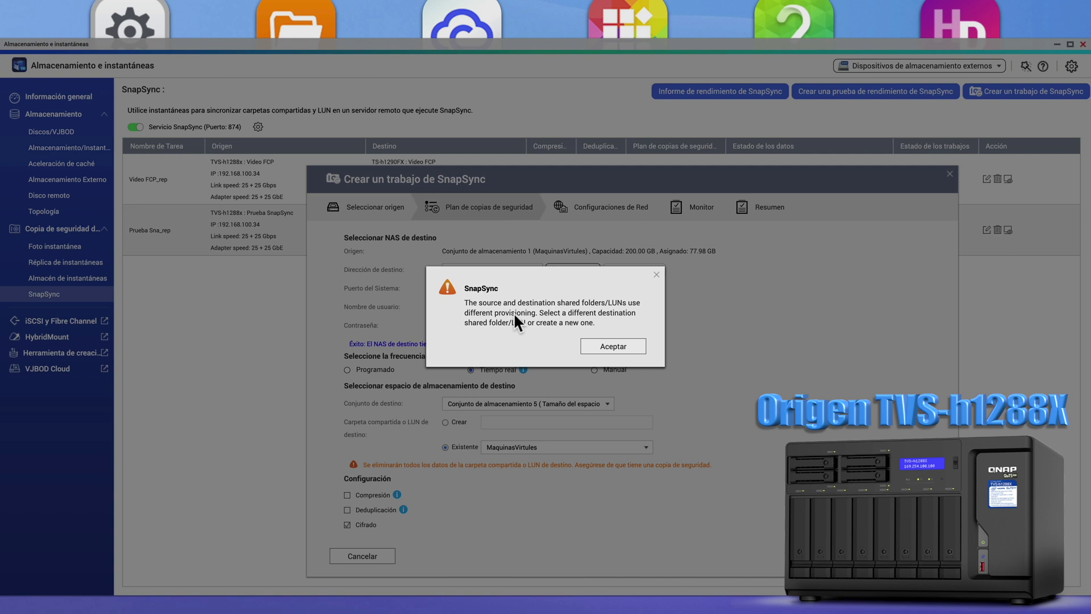
click(624, 345)
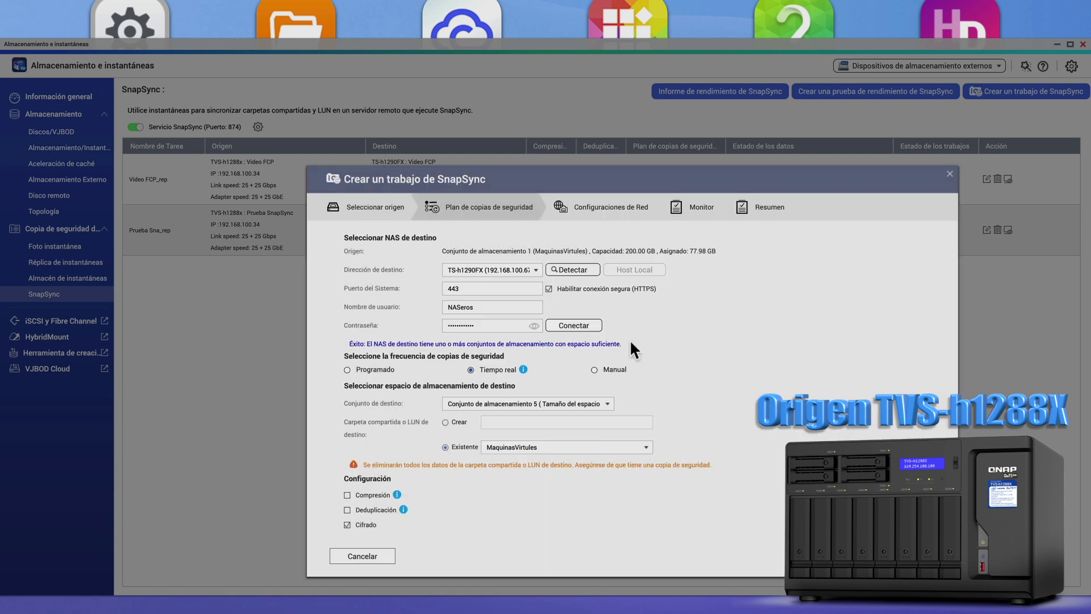
Step: Compare the provisioning type of the MaquinasVirtules folder in its File Station properties on the TVS-h1288x with the TS-h1290FX folder
click(317, 33)
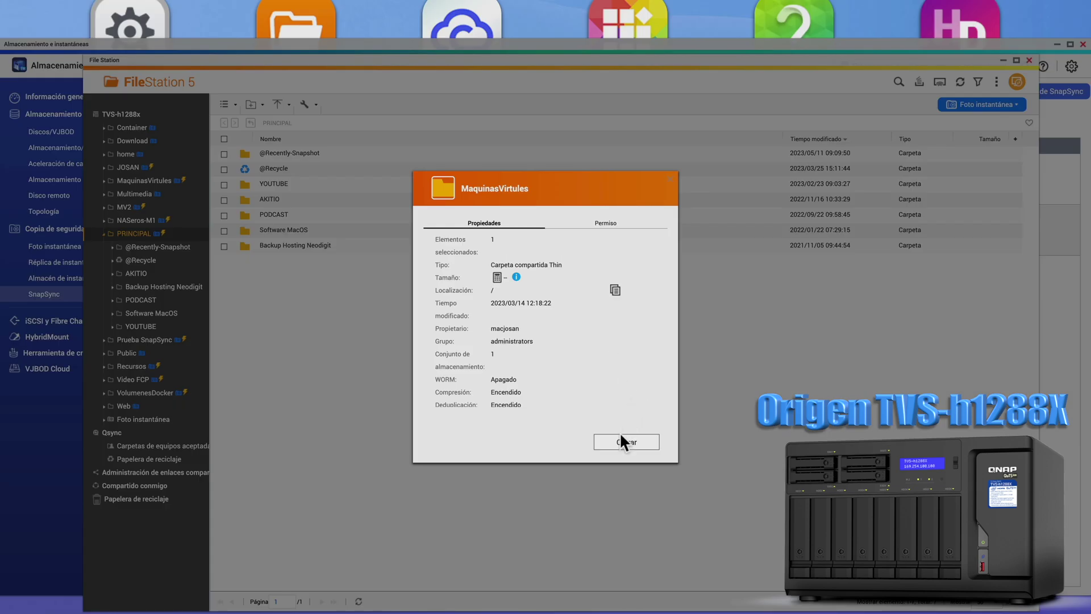
click(622, 438)
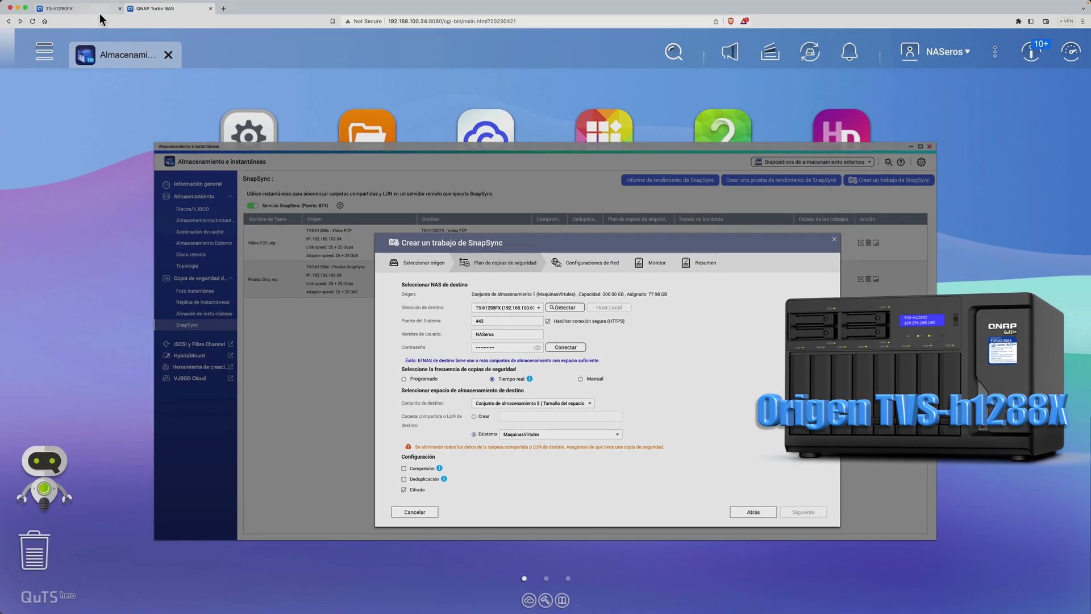
click(100, 11)
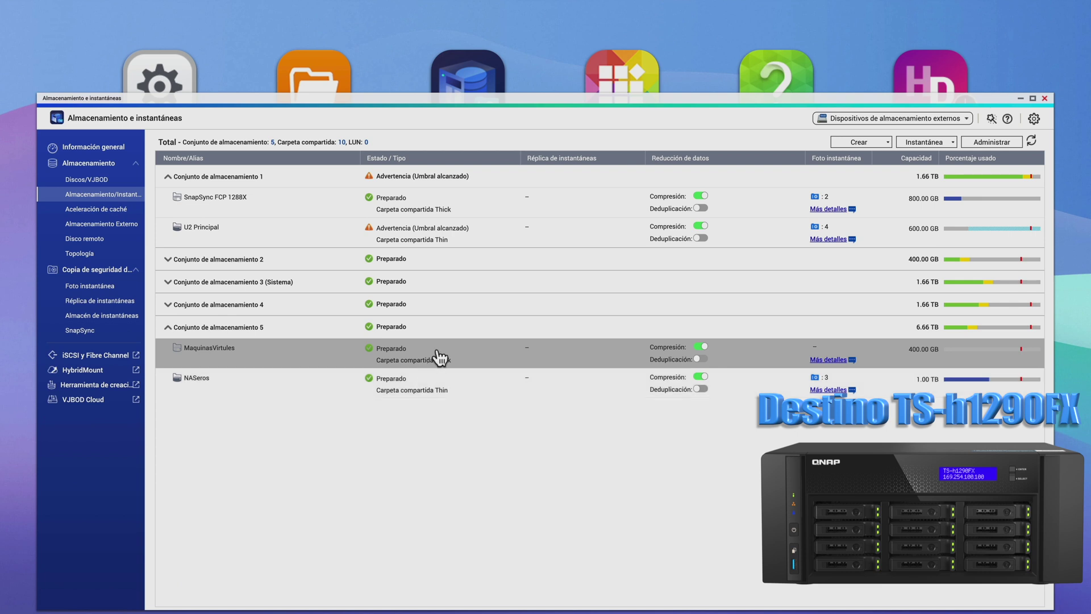
Step: Convert the MaquinasVirtules shared folder in Conjunto de almacenamiento 5 on the TS-h1290FX to a Thin folder with a 400 GB quota
right_click(441, 358)
click(492, 455)
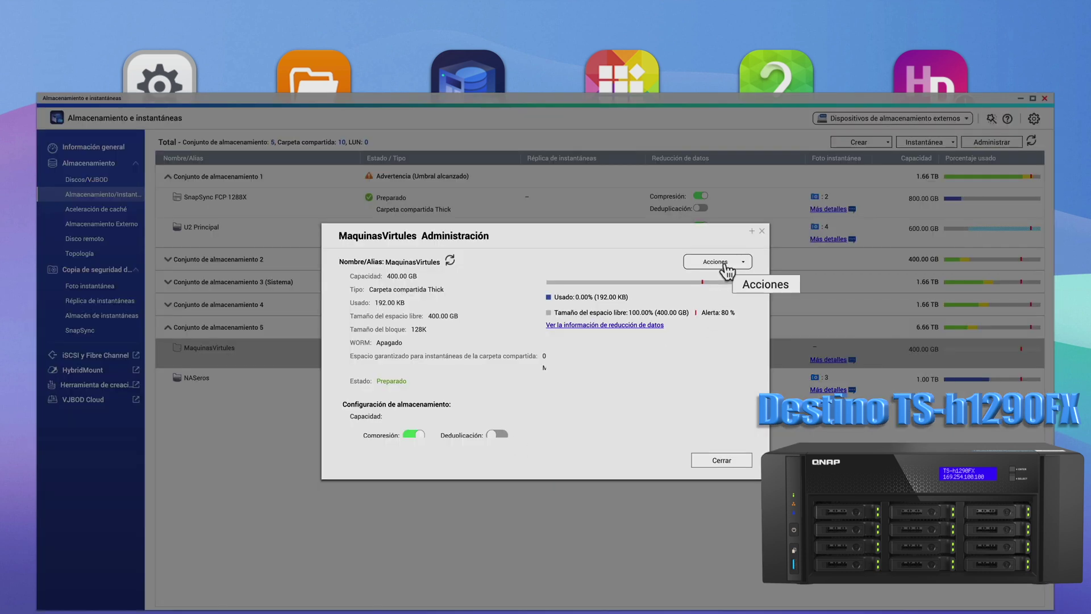
click(726, 264)
click(734, 380)
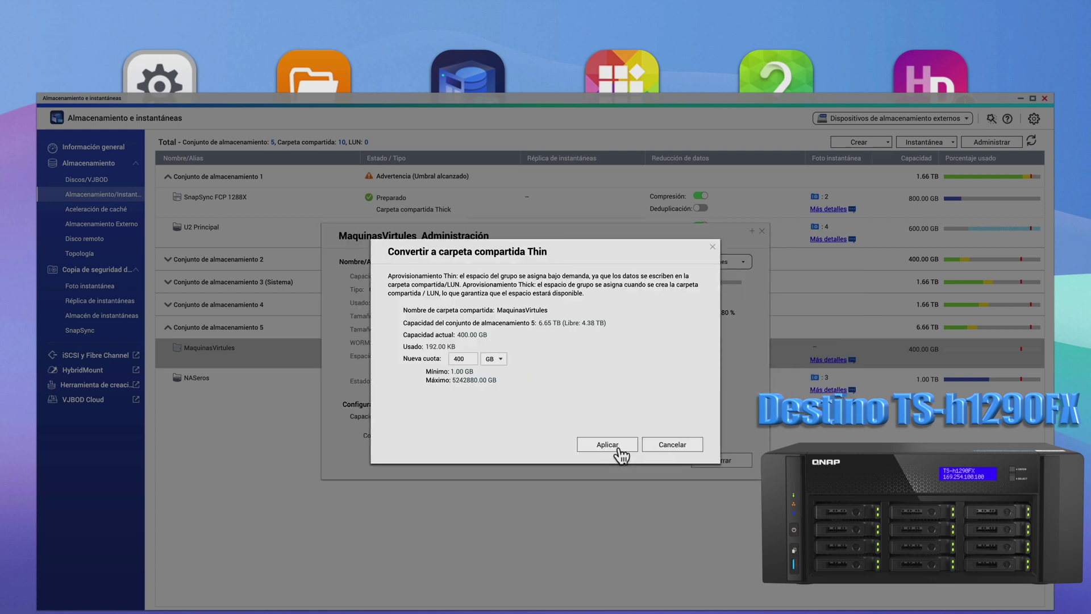
click(607, 444)
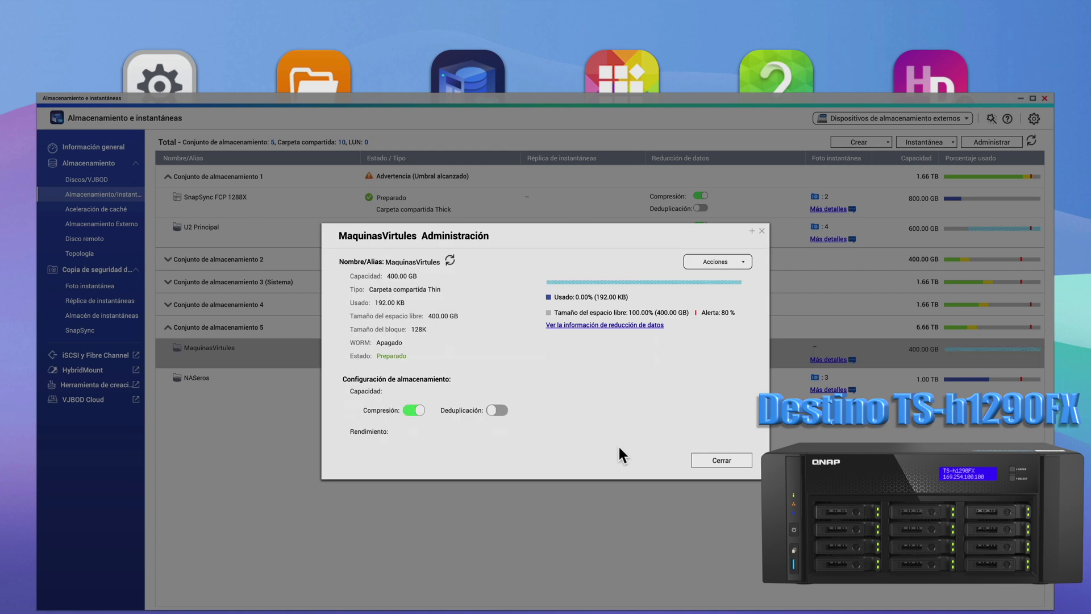
click(715, 460)
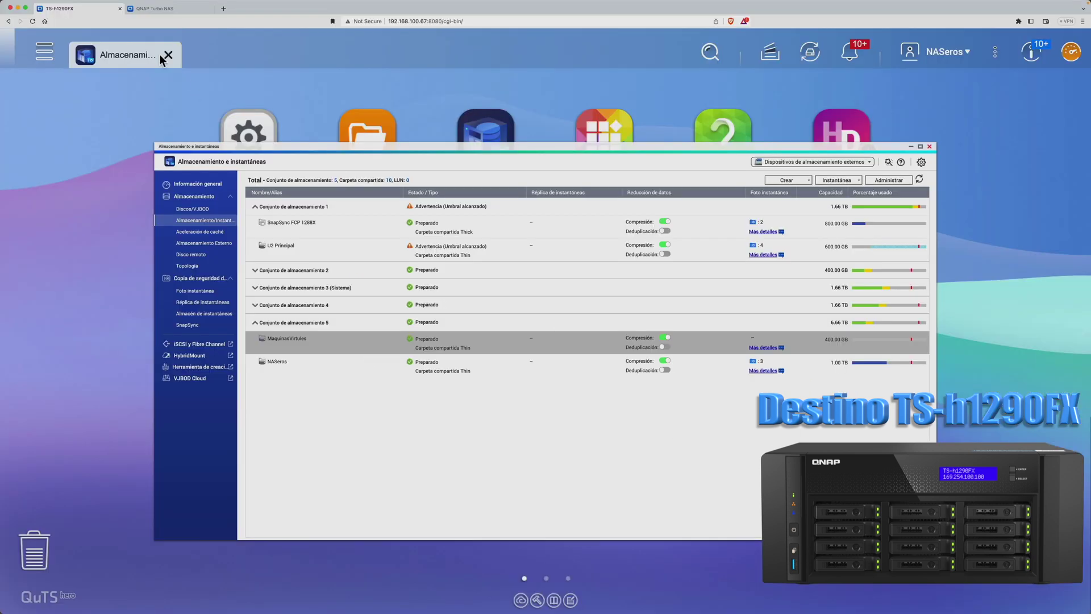
Step: On the TVS-h1288x, set the existing MaquinasVirtules folder as the job's destination with compression on and encryption off, accepting the deletion of its data
click(148, 8)
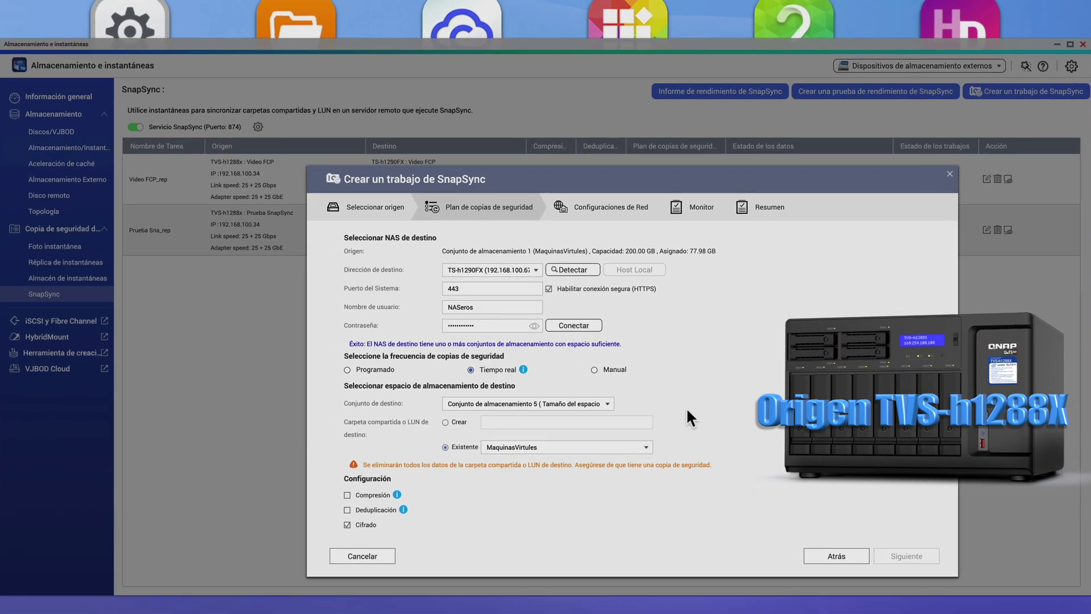
click(568, 448)
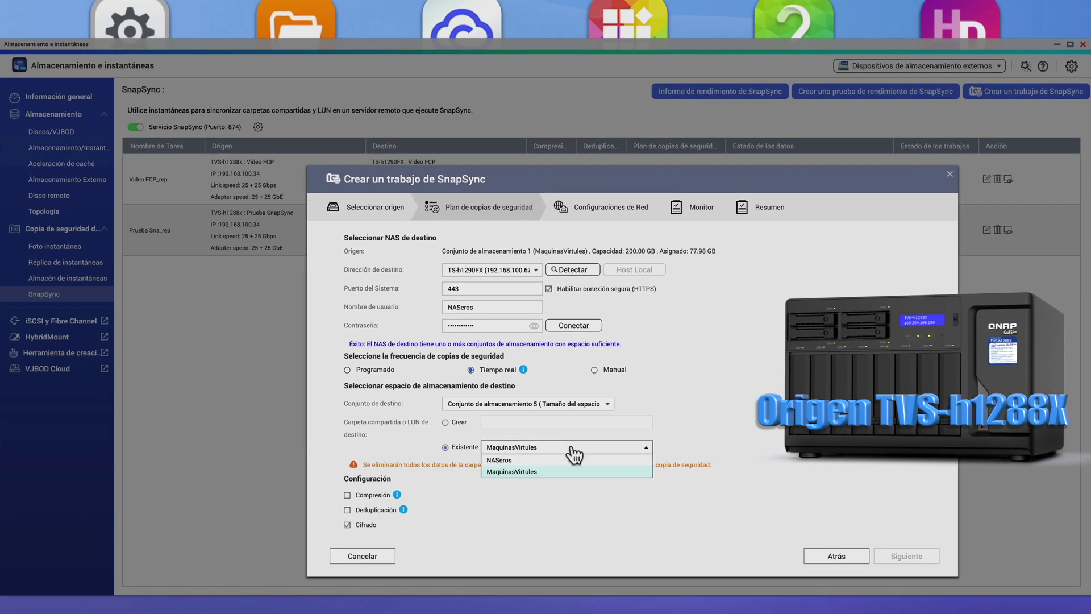
click(564, 472)
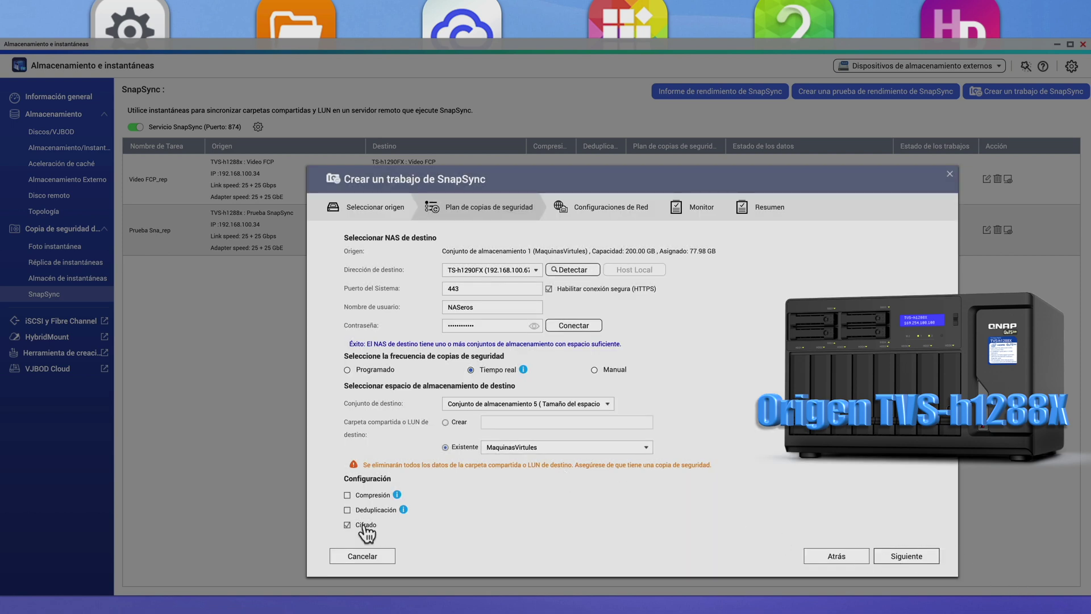
click(347, 524)
click(348, 496)
click(907, 556)
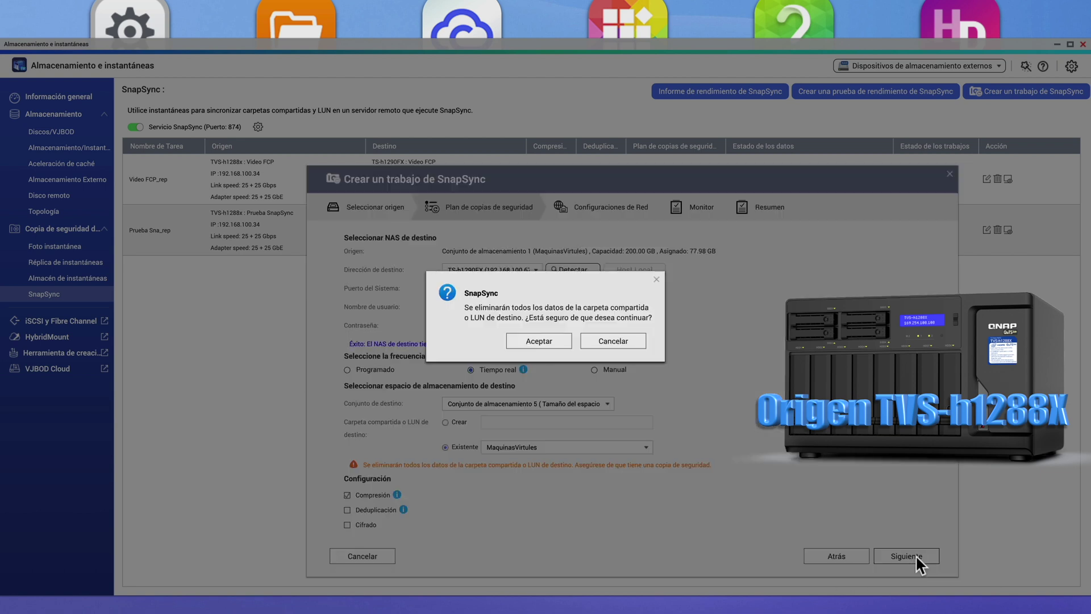
key(Return)
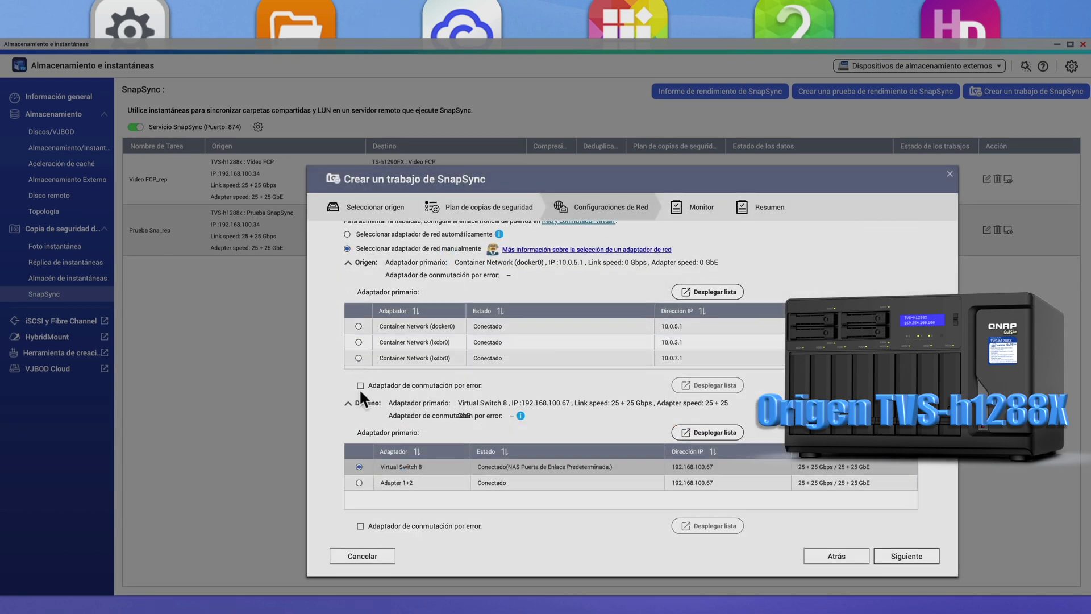
Step: Create the SnapSync job using Adapter 7+8 on the source and Adapter 1+2 on the destination
click(359, 483)
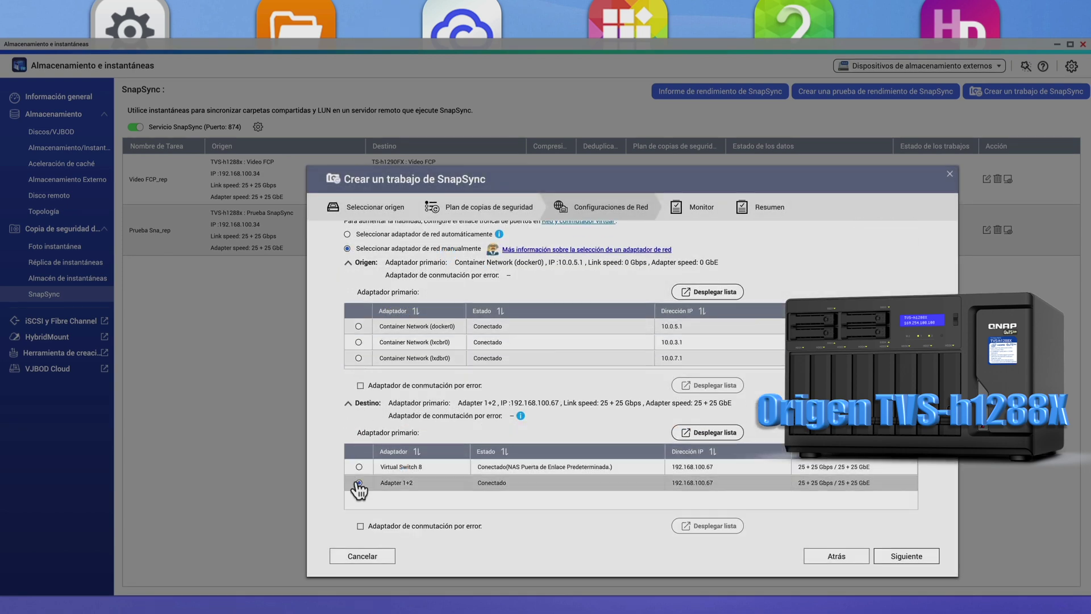
click(907, 556)
click(907, 556)
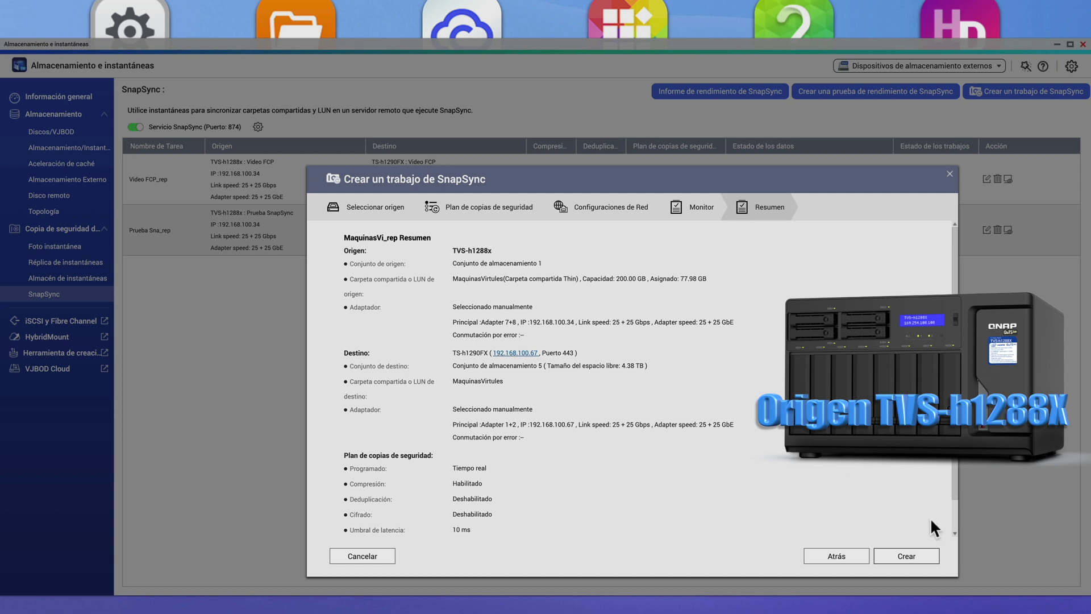
click(909, 555)
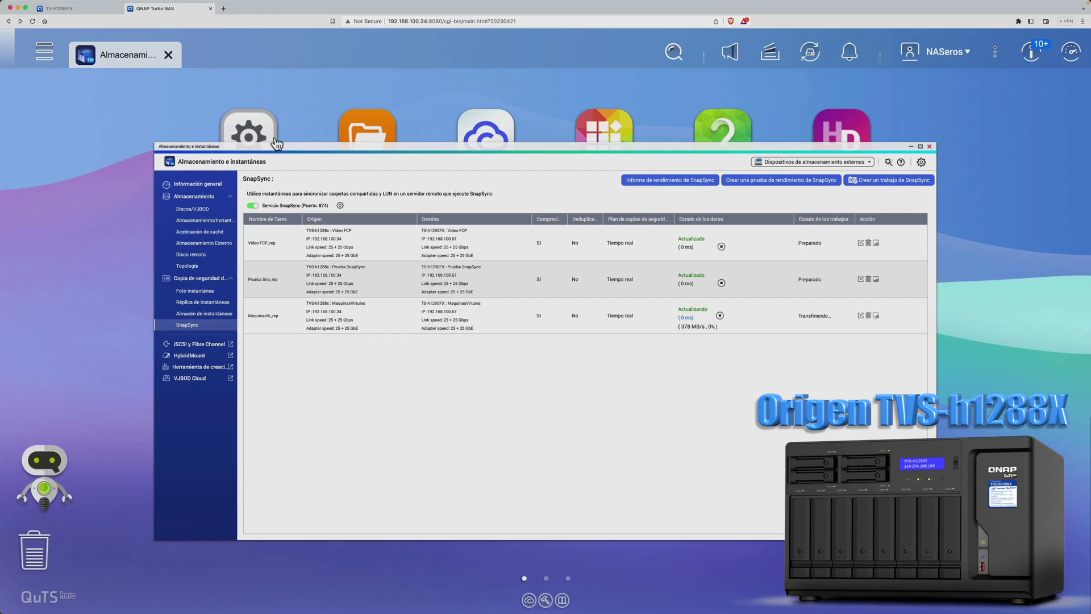
Step: On the TS-h1290FX, check the MaquinasVi_rep job's progress in SnapSync and the receive speed of Adapter 1+2 in the resource monitor
click(94, 14)
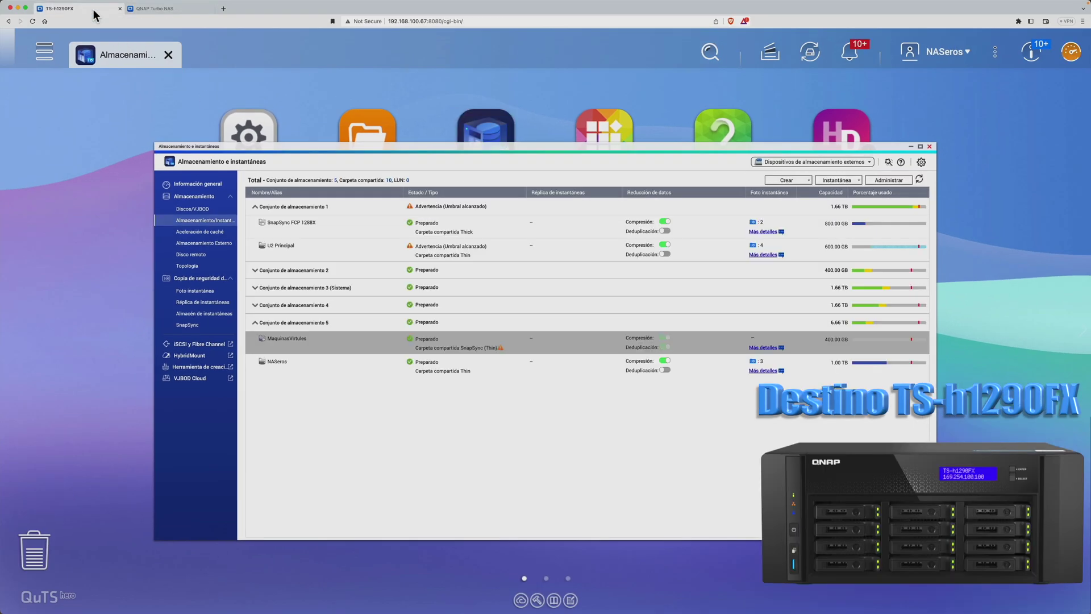
click(202, 328)
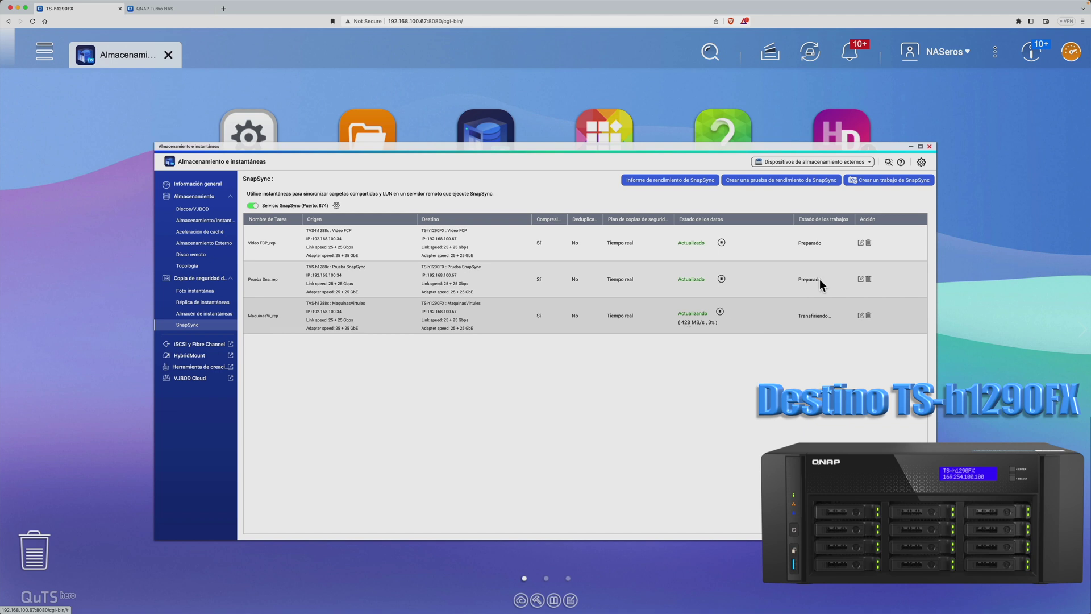
click(1070, 57)
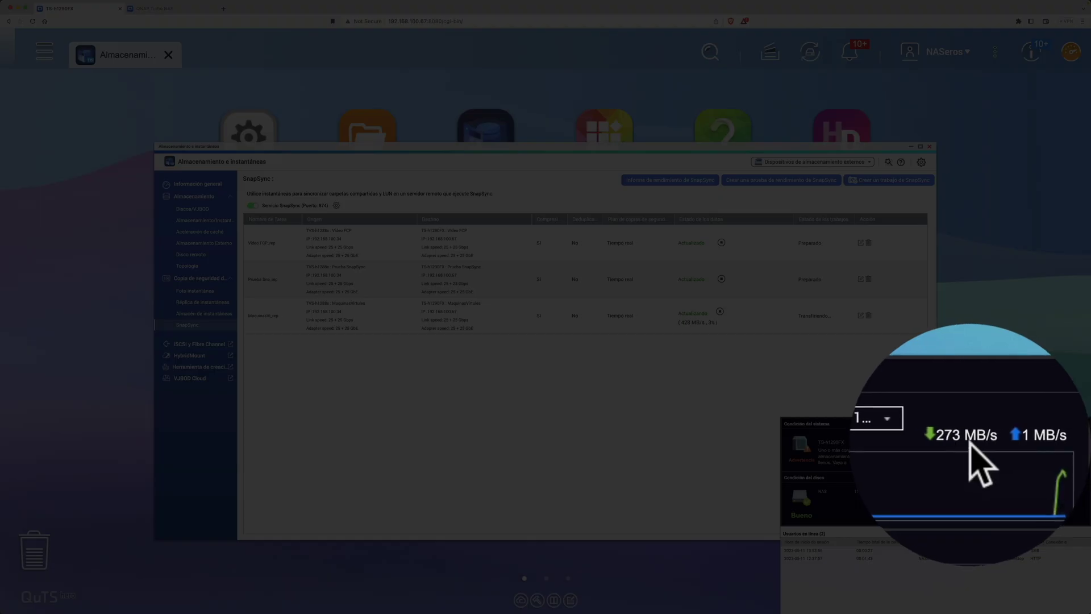
click(969, 455)
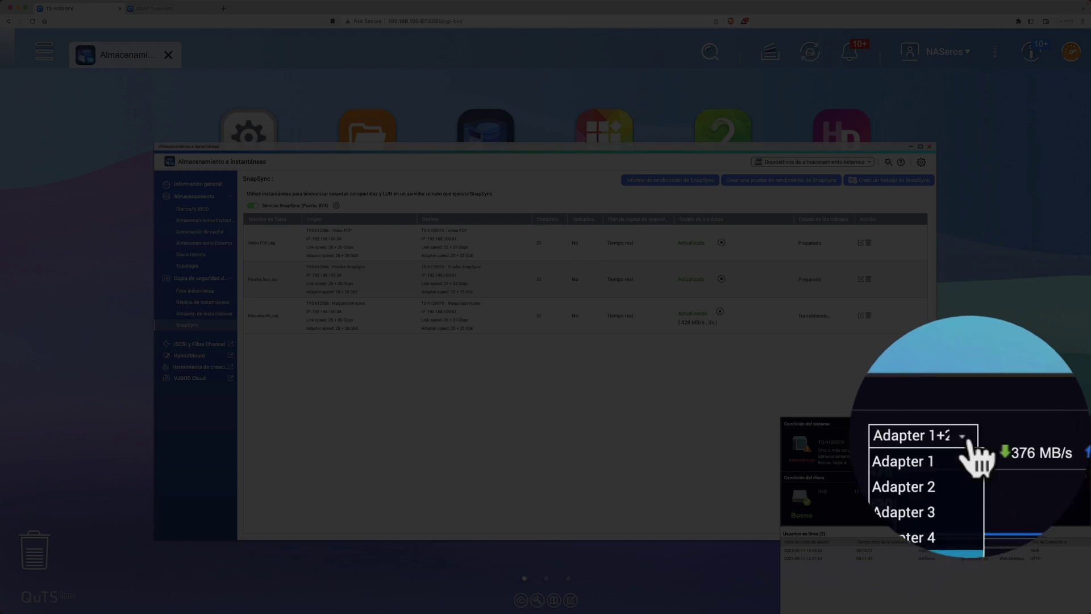
click(969, 477)
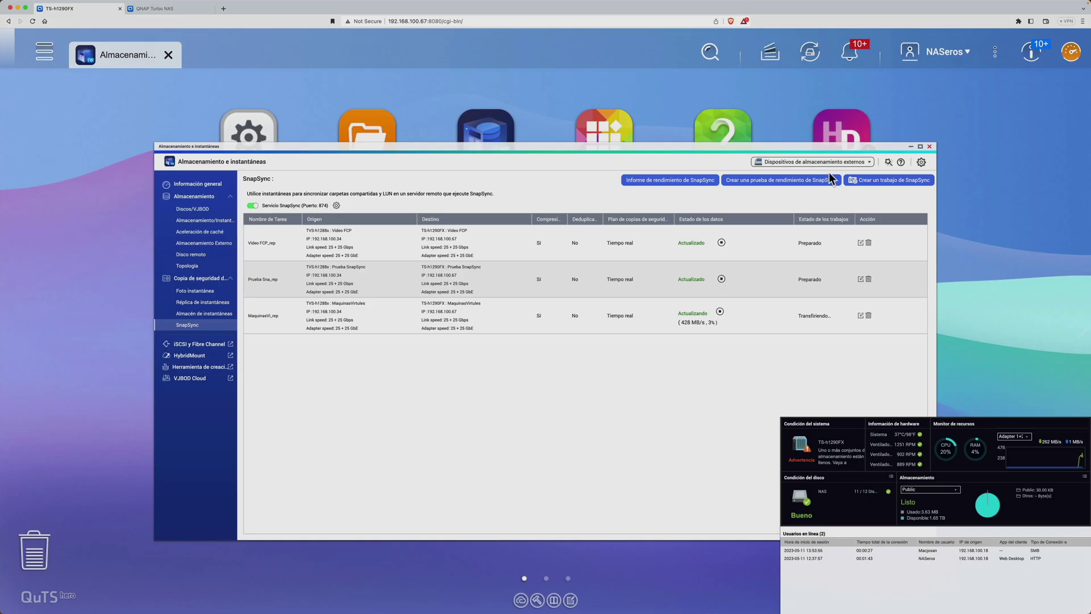
click(565, 78)
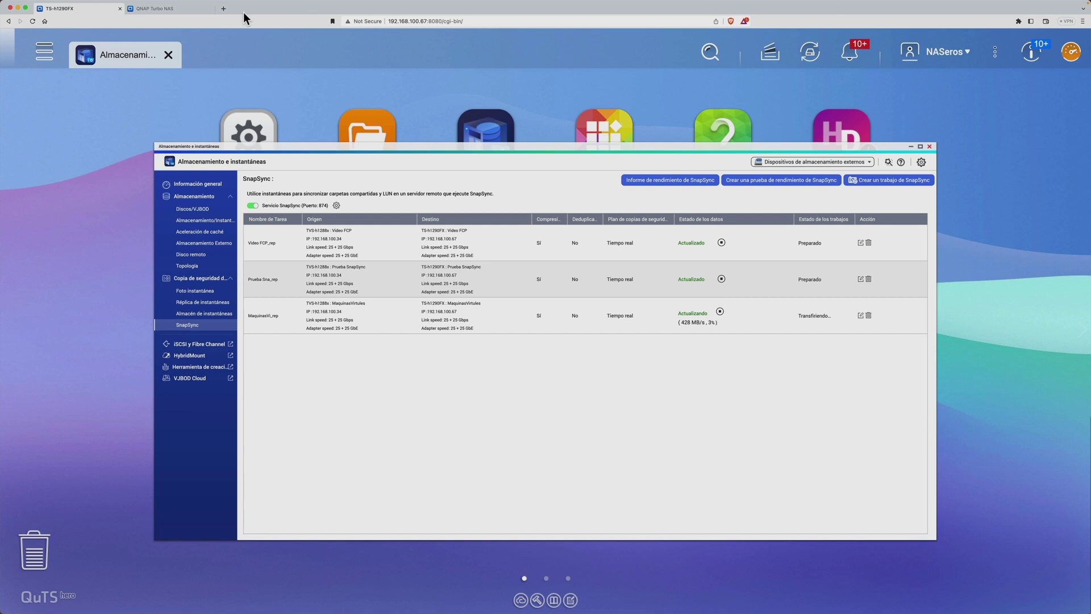
Step: On the TVS-h1288x, check the send speed of Adapter 7+8 in the resource monitor
click(176, 9)
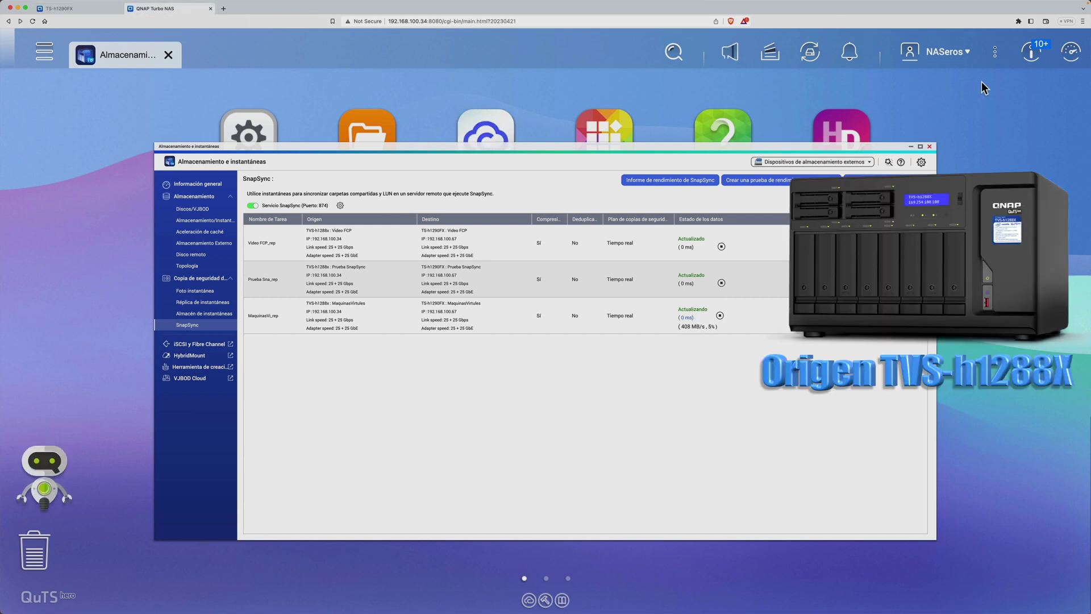
click(1070, 52)
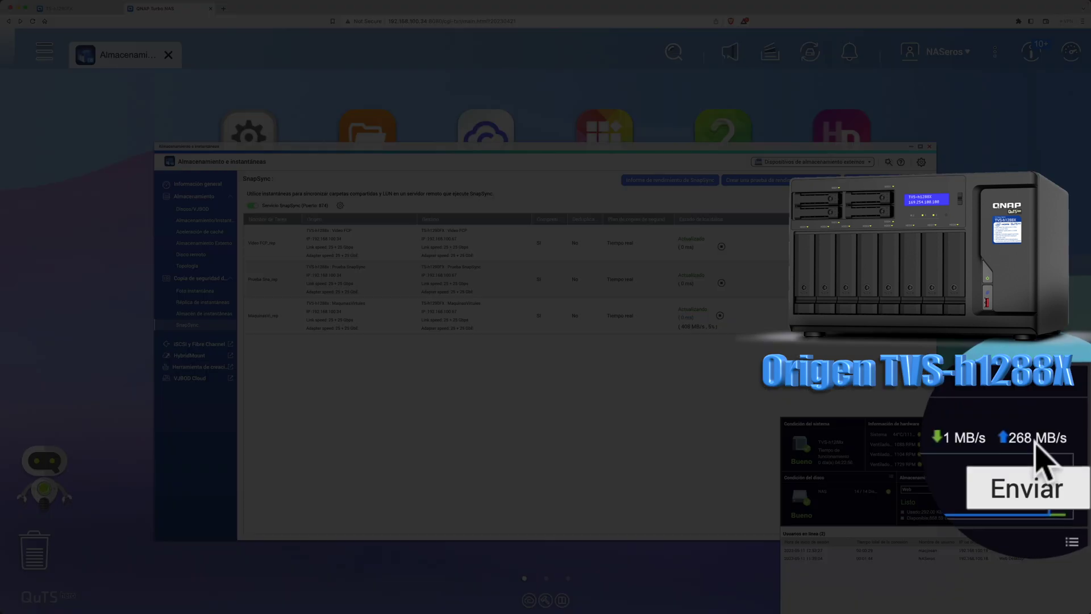
click(981, 451)
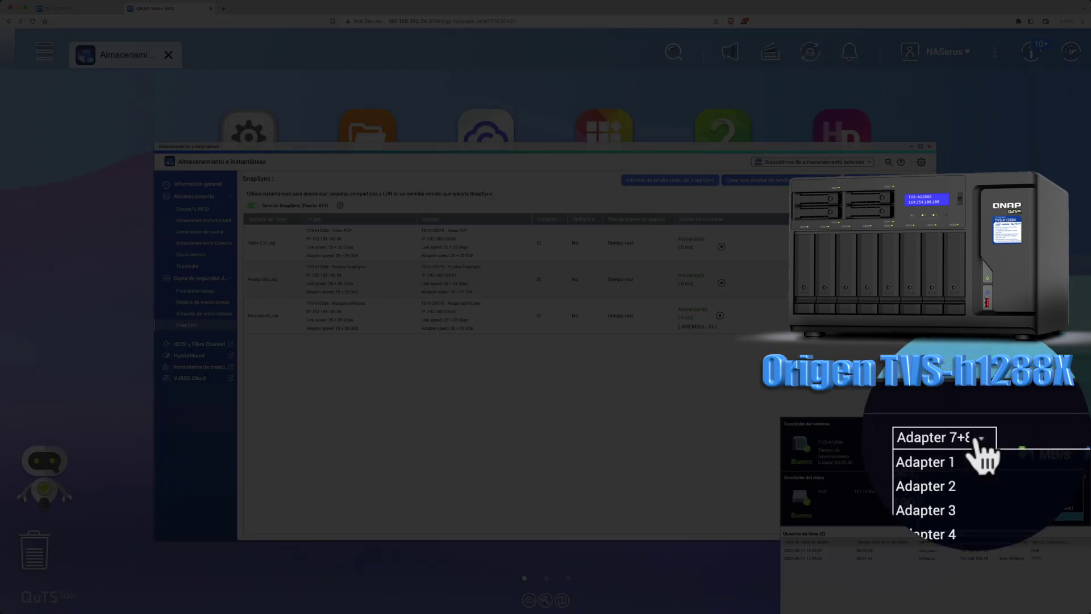
click(977, 495)
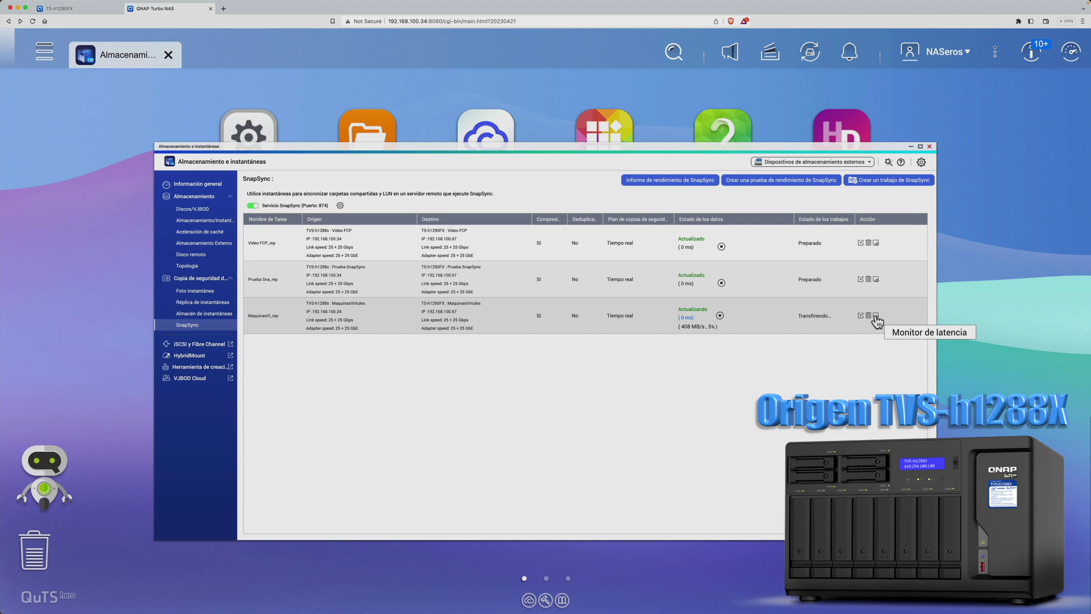
Step: Check the latency monitor of the MaquinasVi_rep job and close it
click(875, 316)
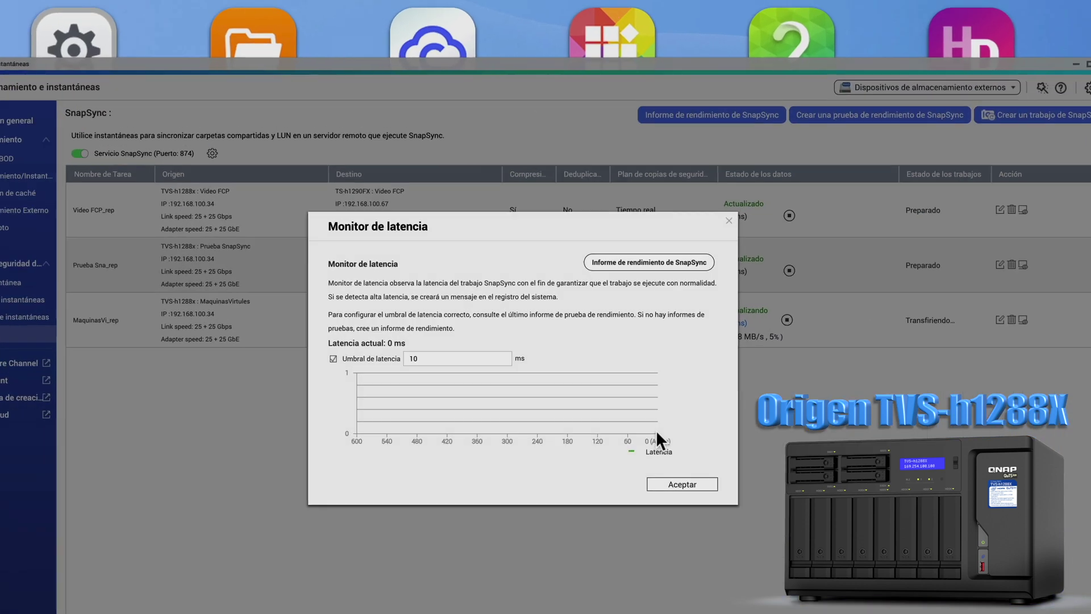
mouse_move(632, 393)
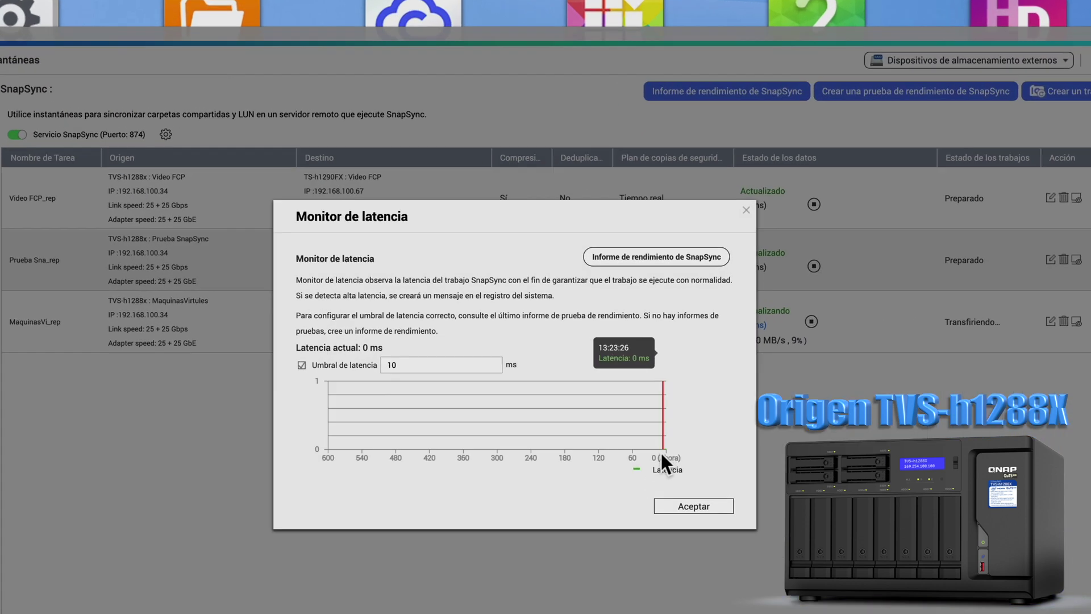
click(682, 504)
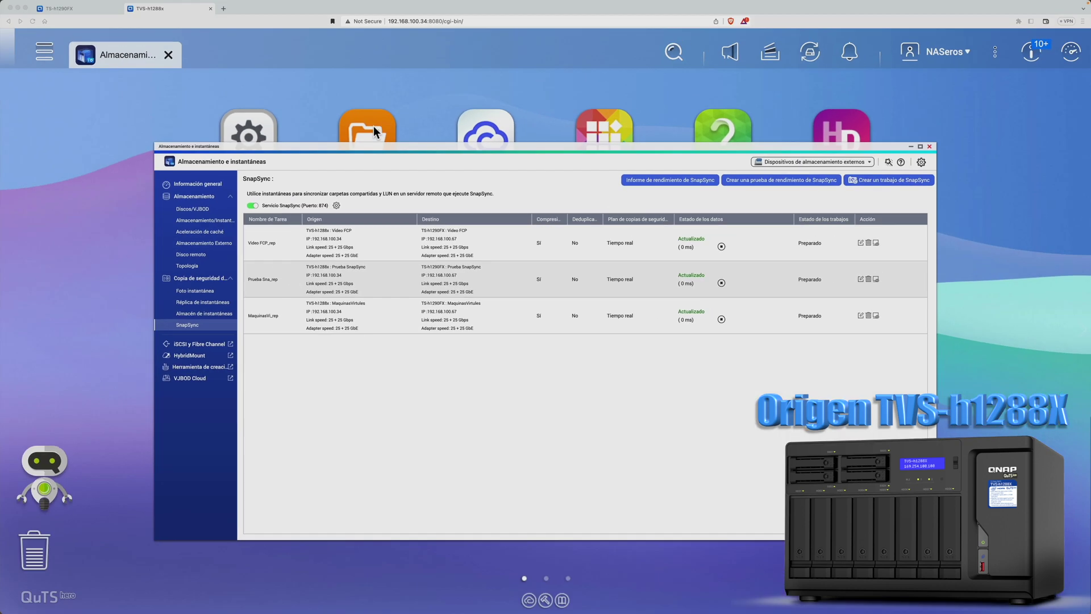
Step: Compare the contents of the MaquinasVirtules folder in File Station on both NAS devices, and close File Station on the TVS-h1288x
click(225, 7)
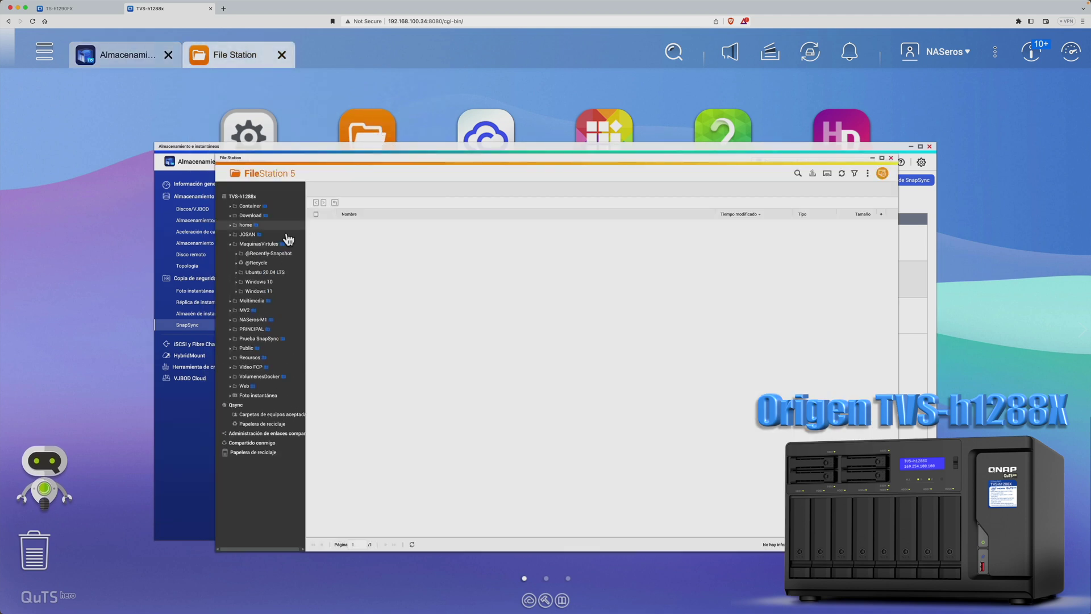
click(266, 245)
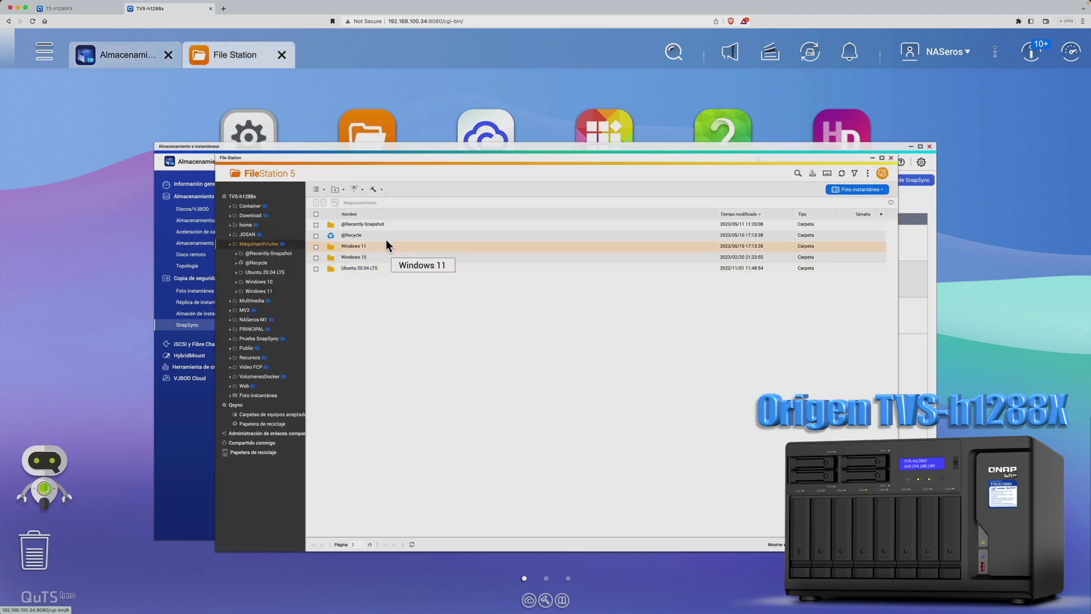
click(72, 9)
click(390, 143)
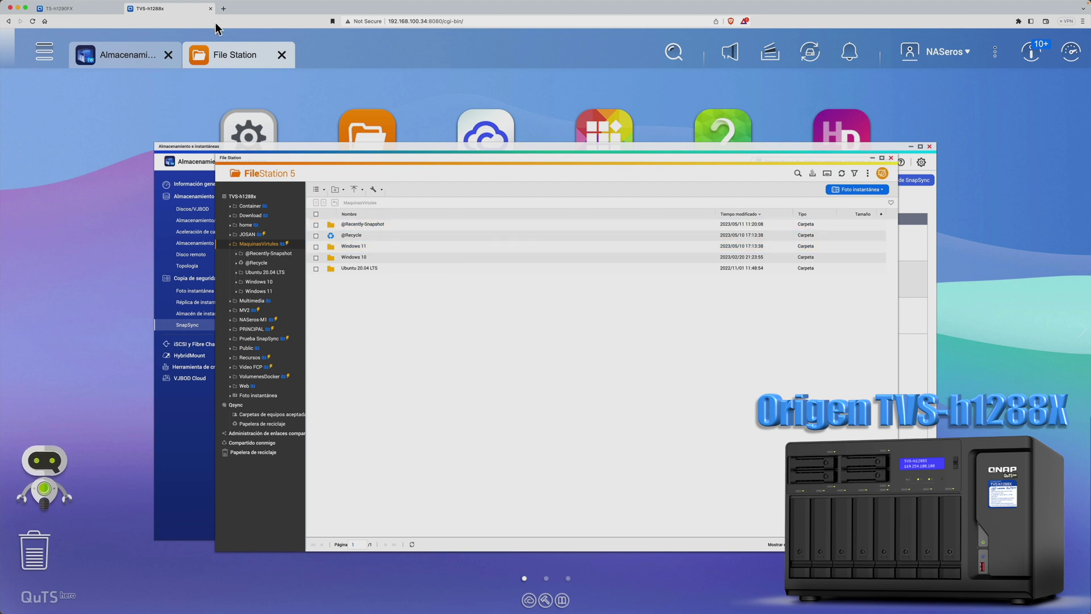
click(891, 158)
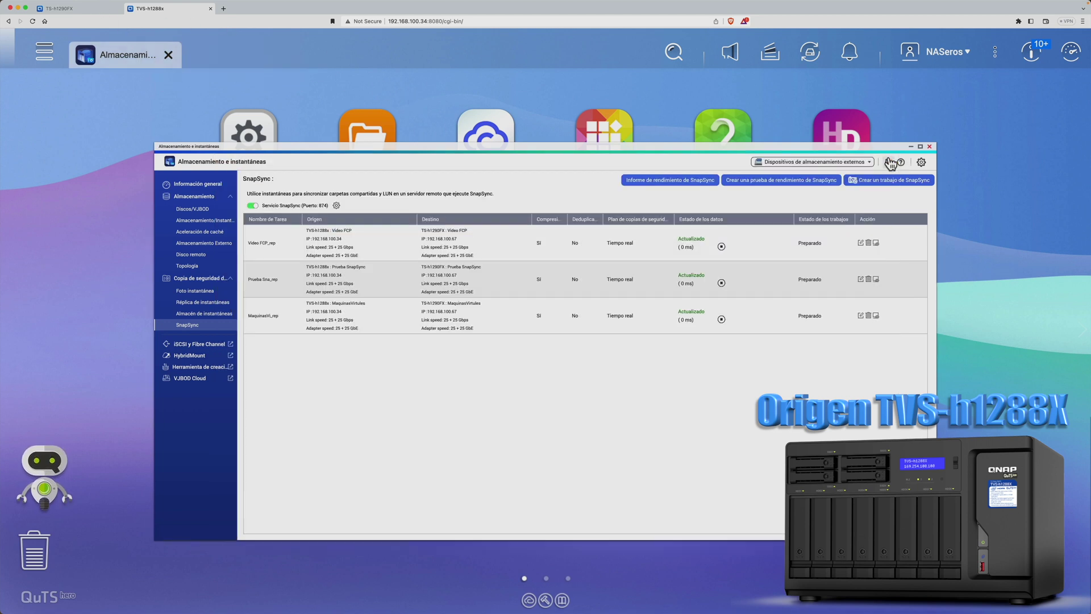
Step: Close the storage manager and start the W11-1 virtual machine in Virtualization Station, with its console open
click(930, 147)
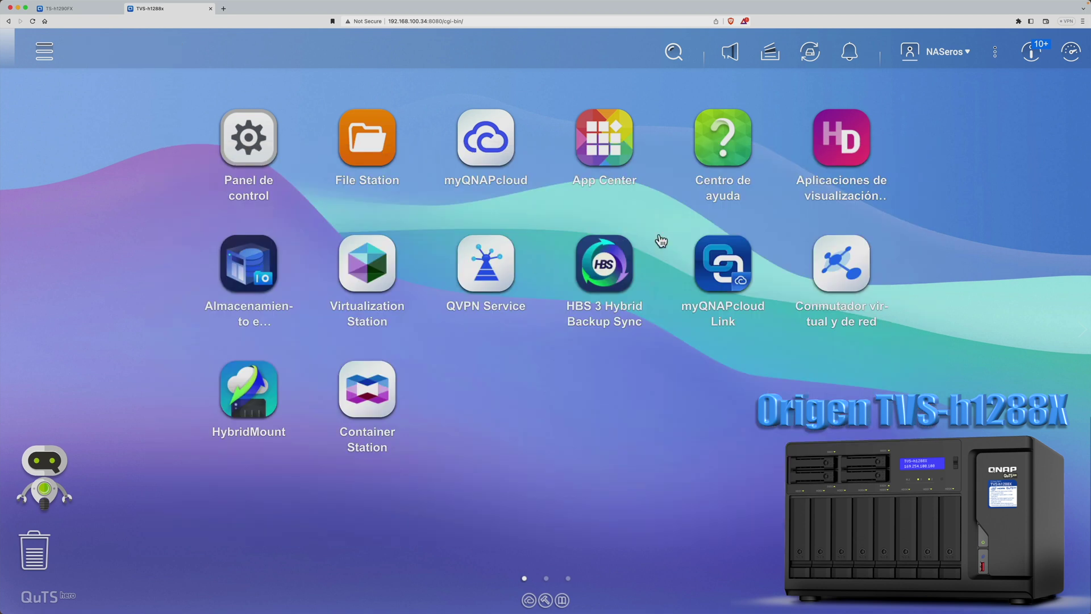
click(389, 317)
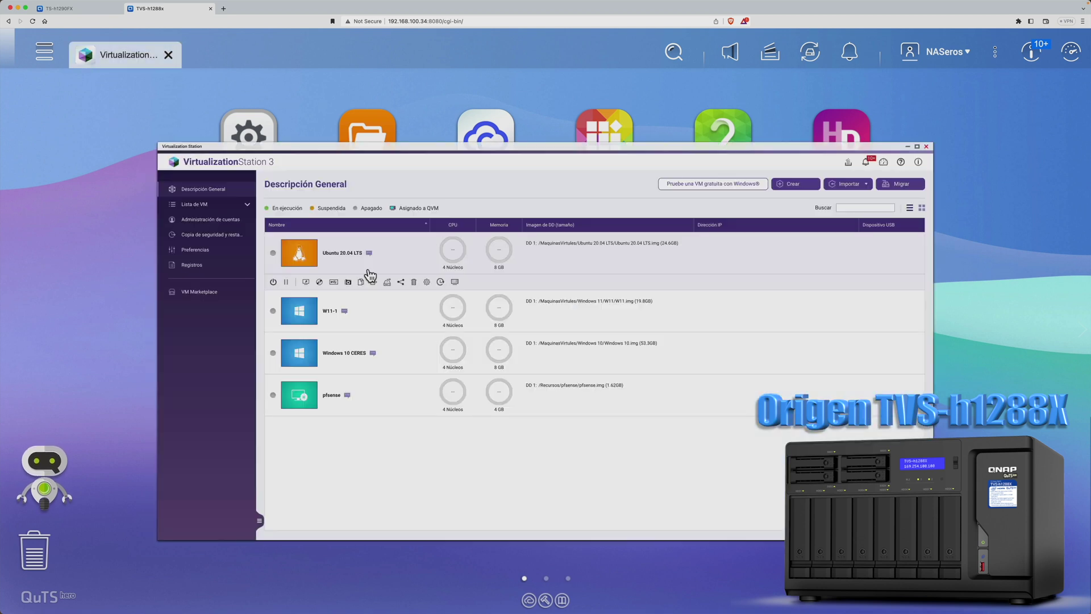
mouse_move(329, 312)
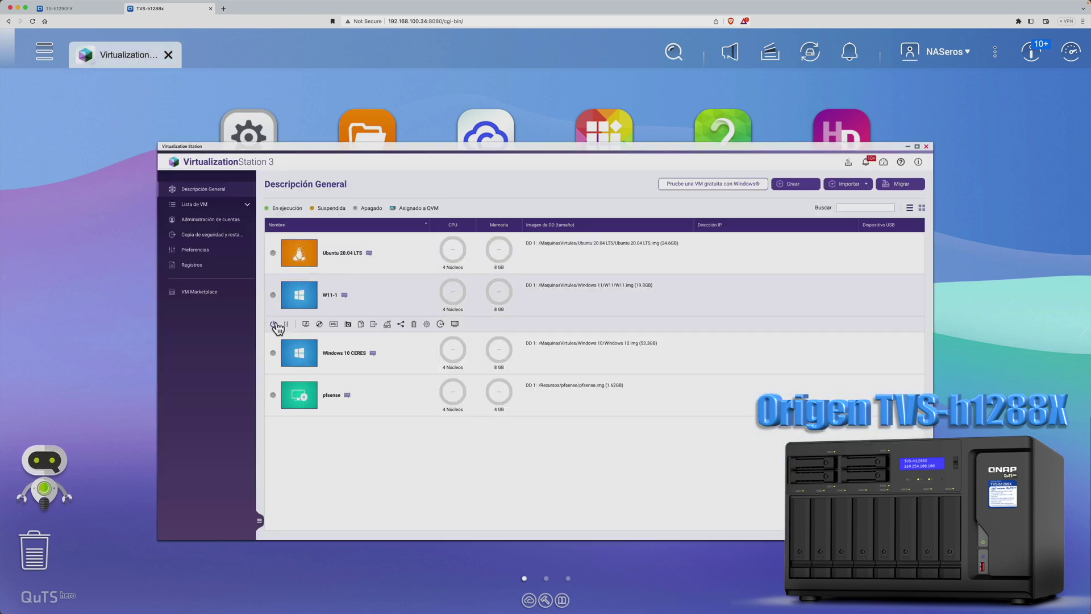
click(275, 324)
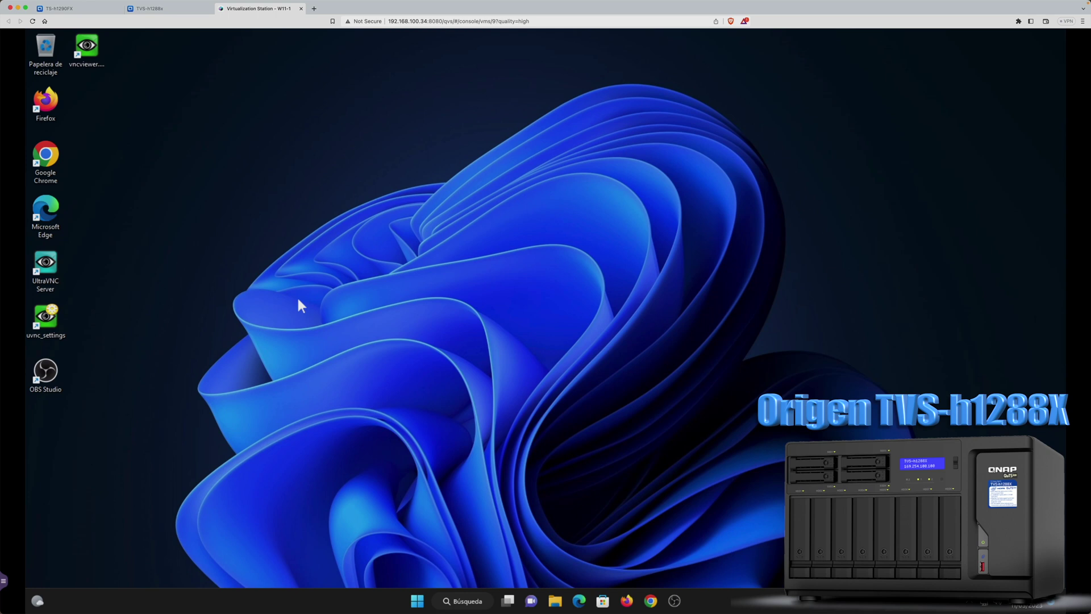
Step: Open Notepad in the W11-1 virtual machine and write "prueba de fallo SnapSync" in a new document
key(super)
click(457, 360)
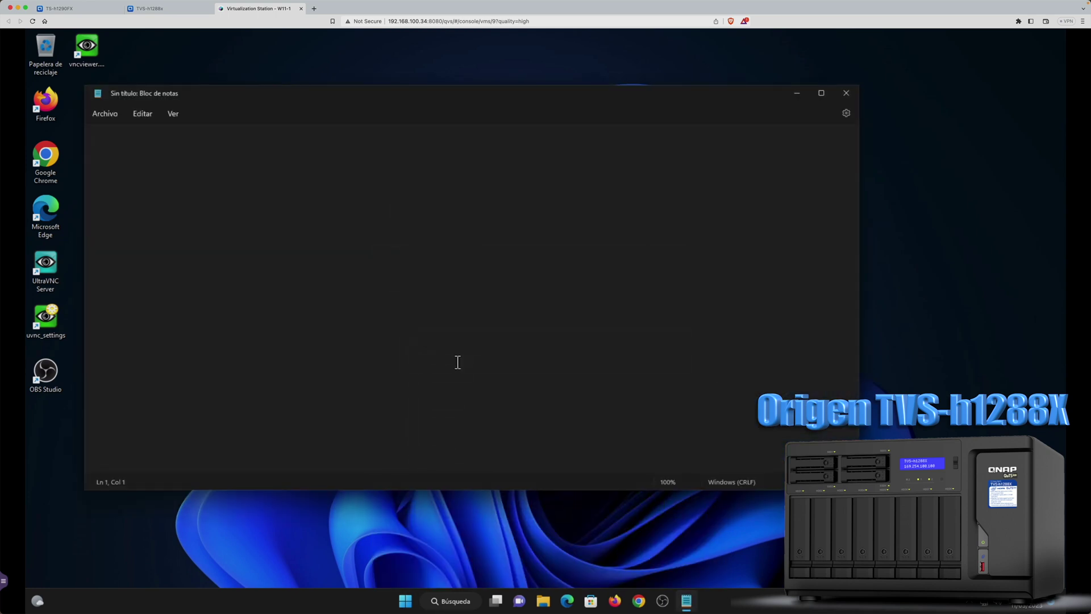
text(prueba de fallo SnapSync)
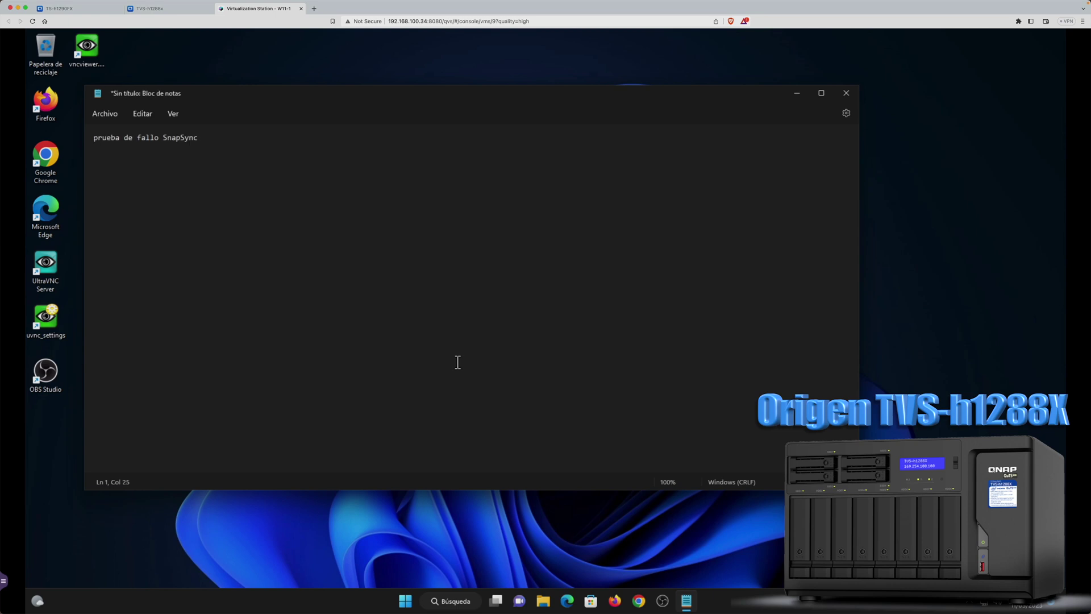
Step: Save the Notepad document as "fallo SnapSync" in the virtual machine's Documentos folder, and close File Explorer
click(105, 114)
click(118, 186)
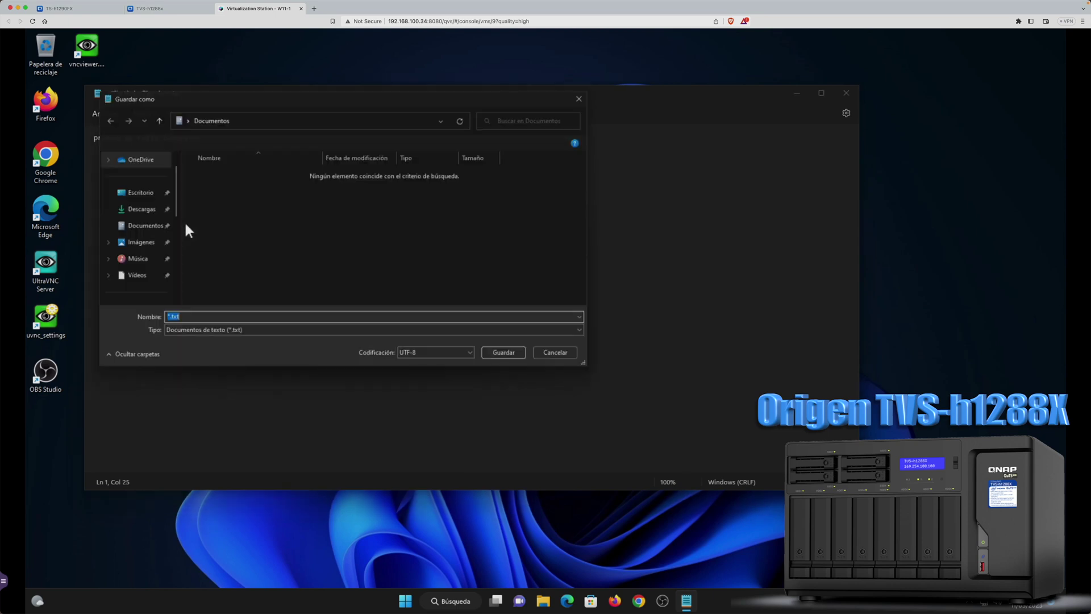
click(140, 226)
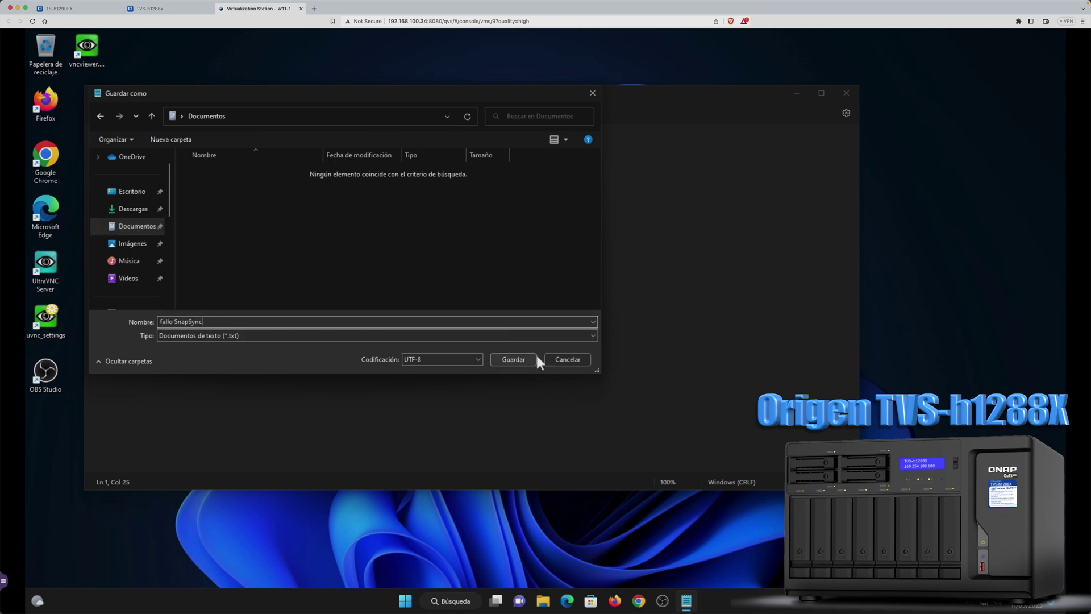
click(527, 356)
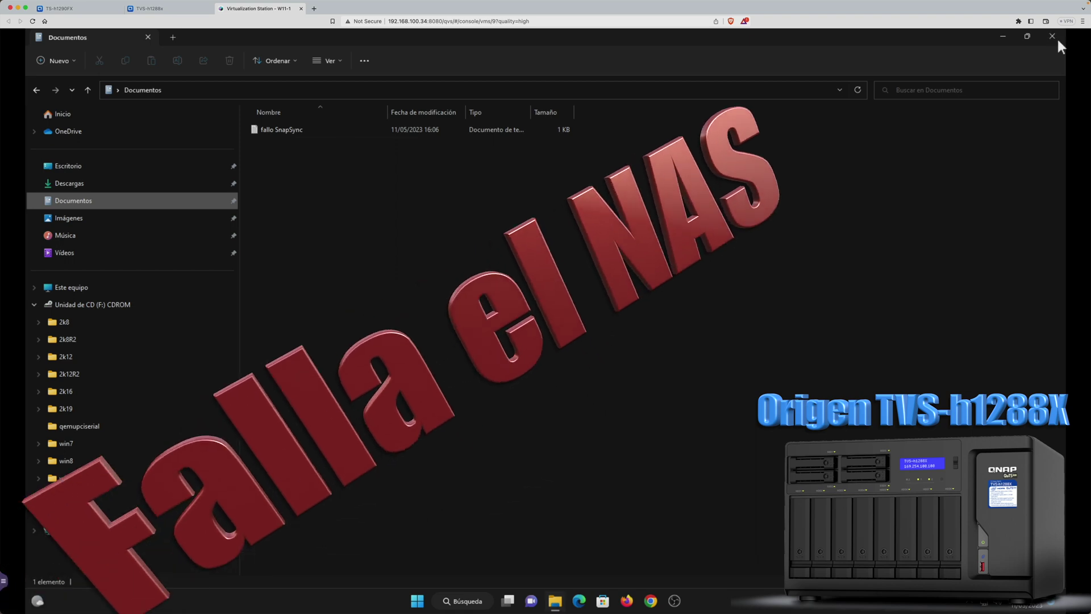
click(1052, 37)
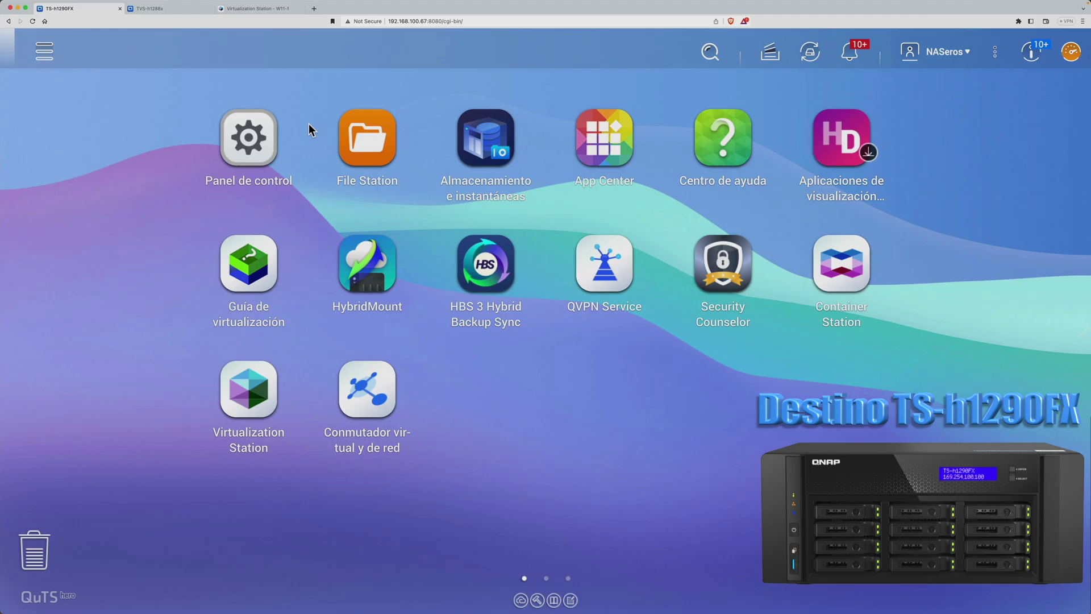
Step: Switch to the TS-h1290FX and locate the W11.img disk image in MaquinasVirtules > Windows 11 > W11 with File Station
click(367, 137)
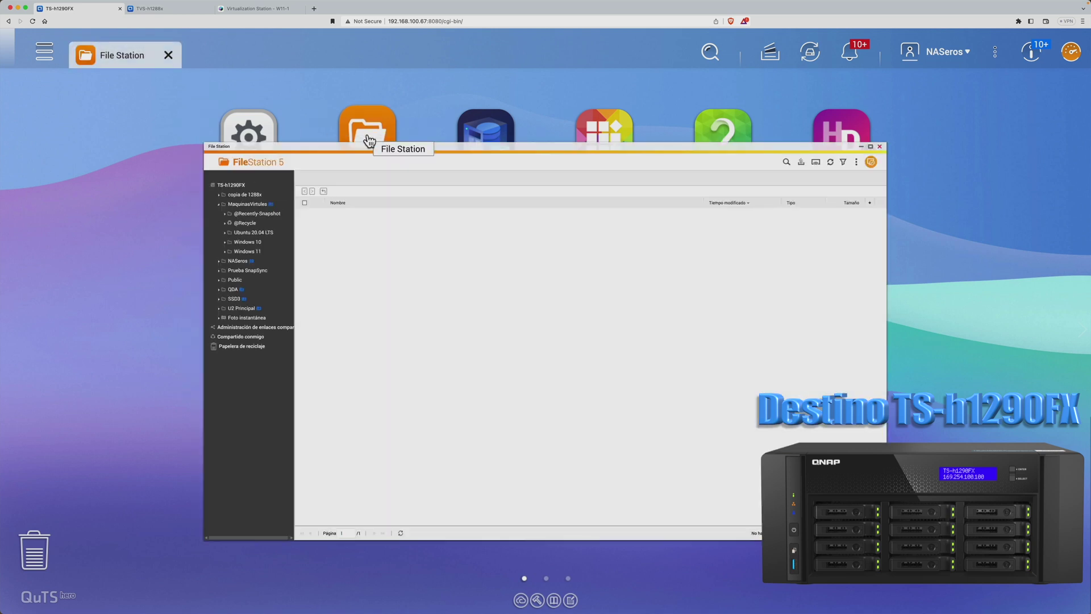
mouse_move(254, 207)
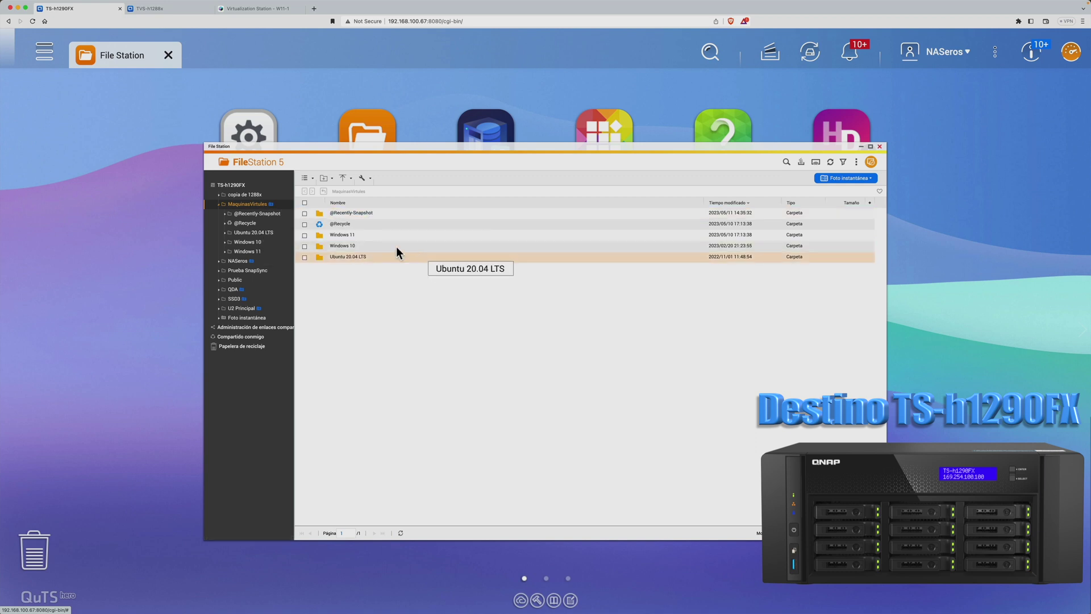
double_click(341, 236)
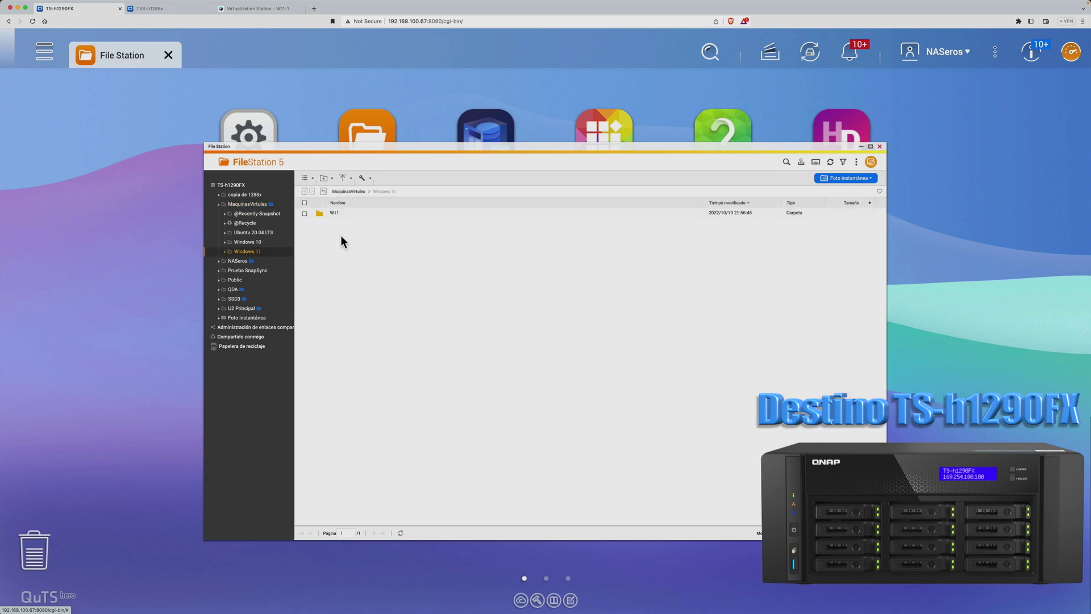
click(333, 214)
double_click(333, 215)
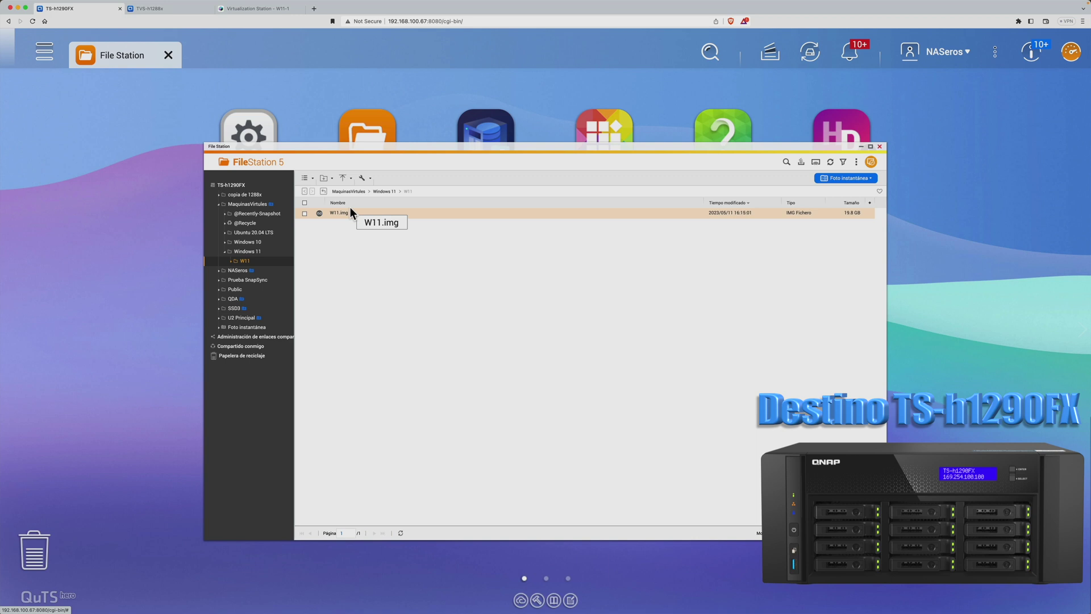
Step: Check the SnapSync jobs and the MaquinasVirtules folder type in Conjunto de almacenamiento 5 in the TS-h1290FX storage manager
click(11, 54)
click(473, 187)
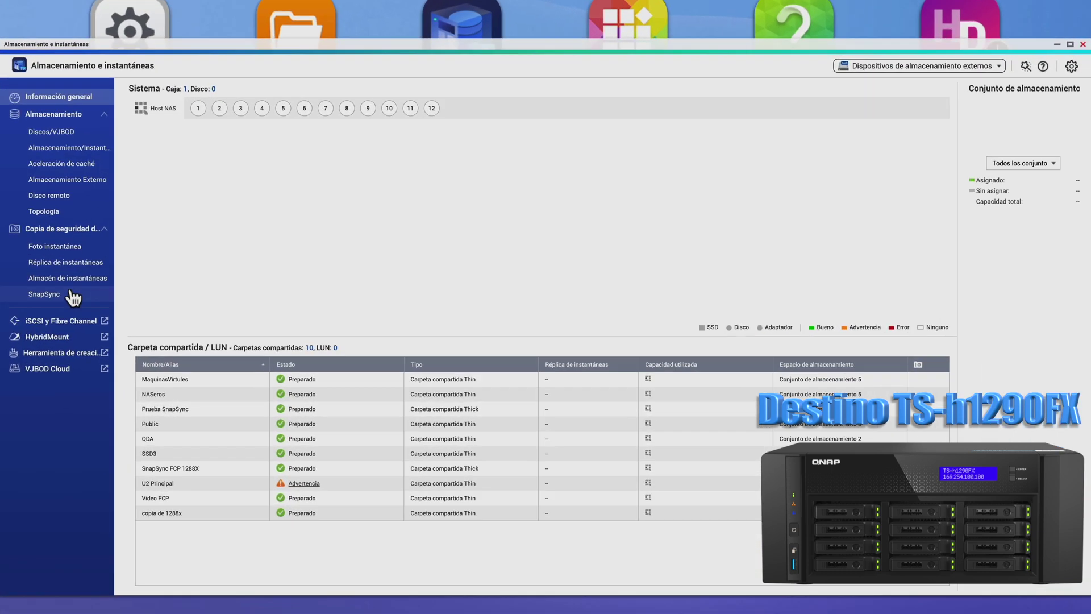
click(120, 304)
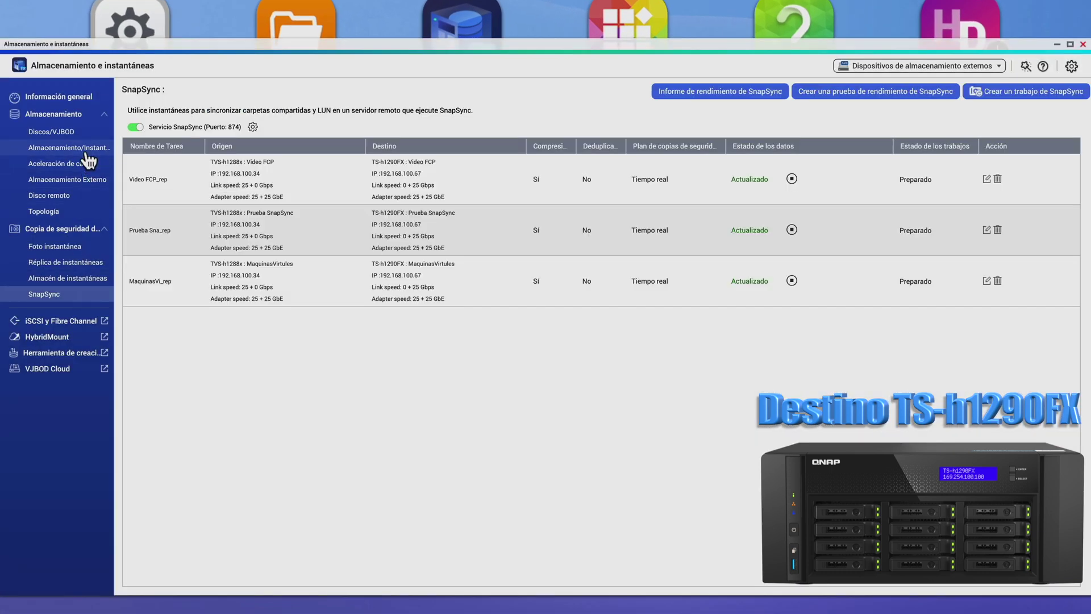
click(85, 149)
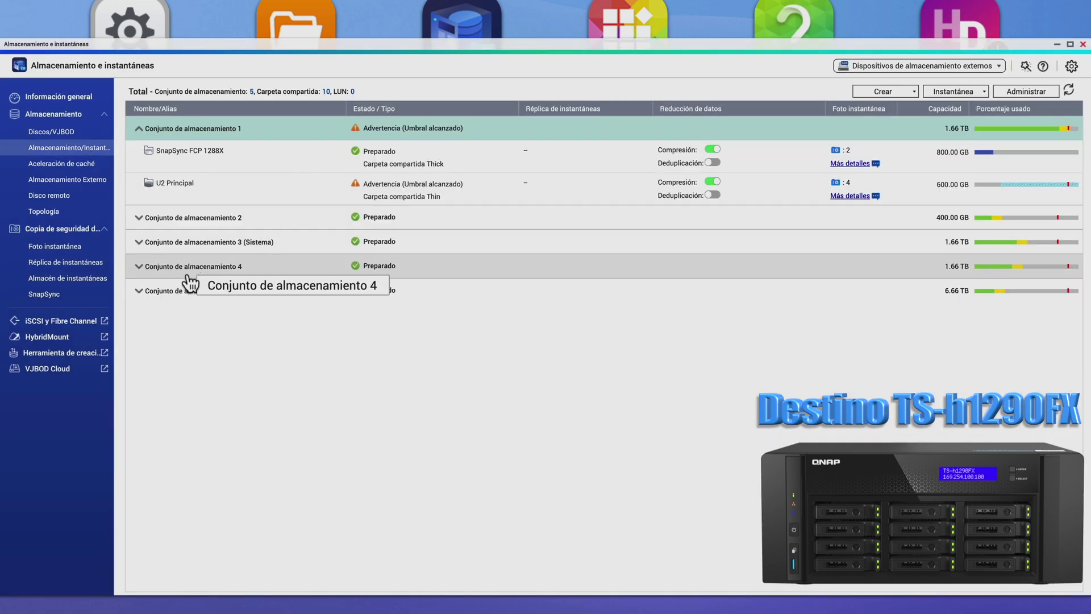
click(189, 290)
mouse_move(482, 335)
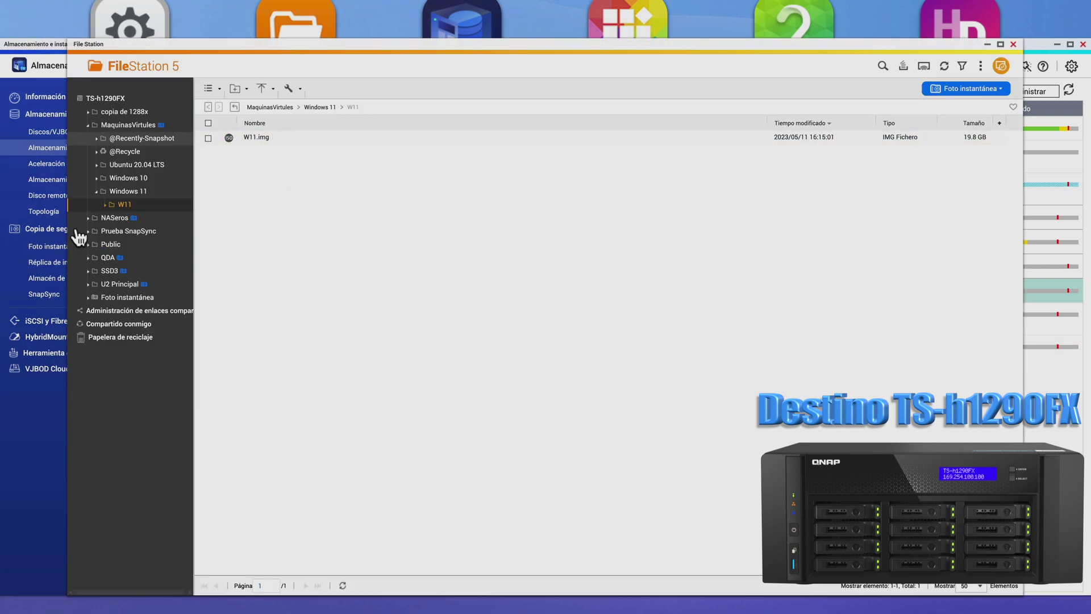
click(42, 401)
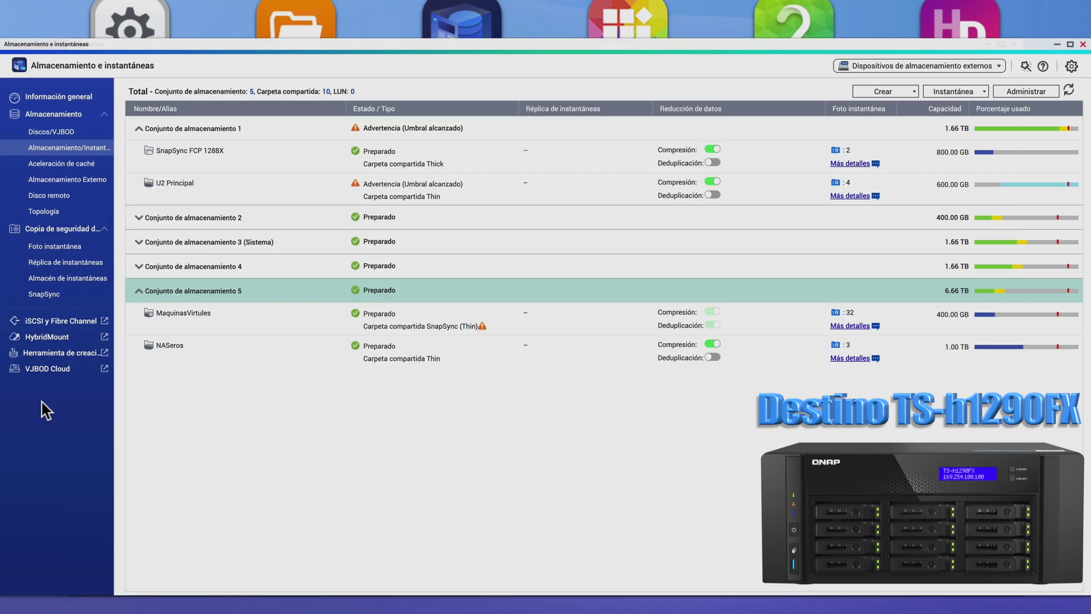
Step: Stop the MaquinasVi_rep SnapSync job on the TS-h1290FX and delete it
click(60, 306)
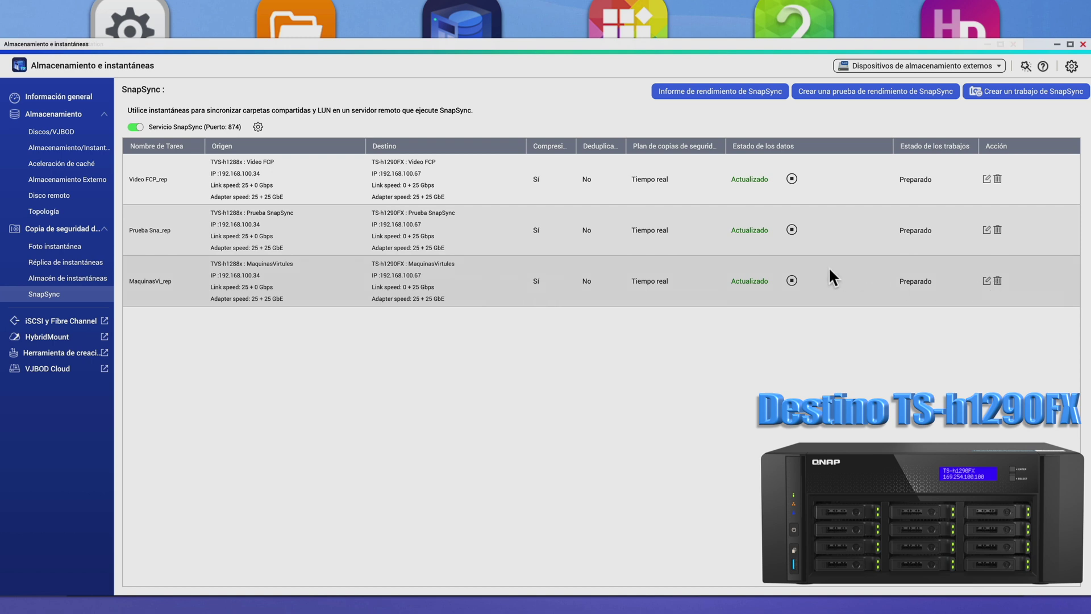
click(791, 281)
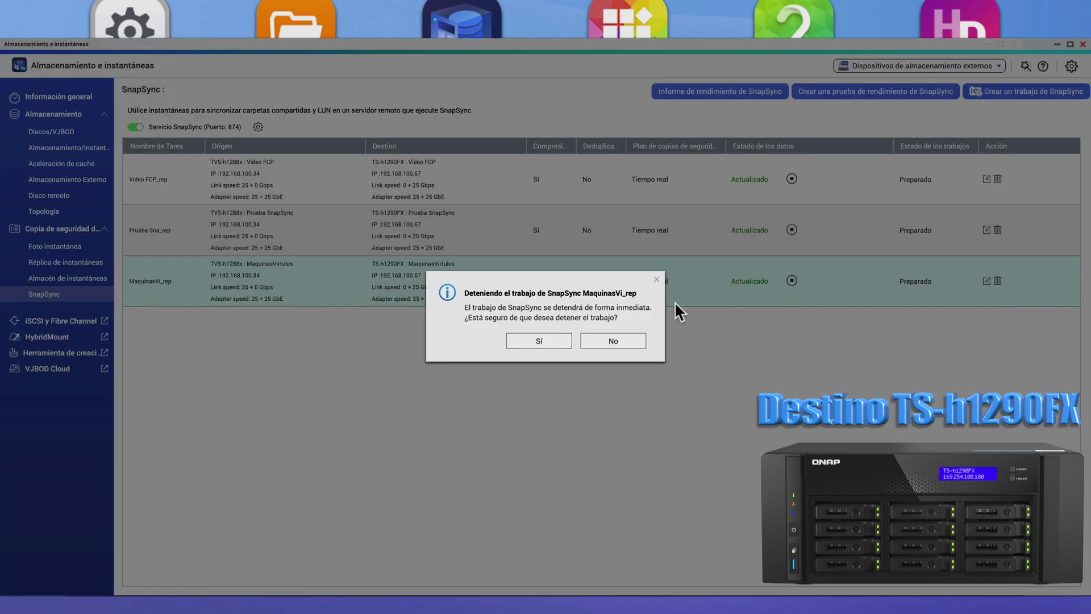
click(539, 341)
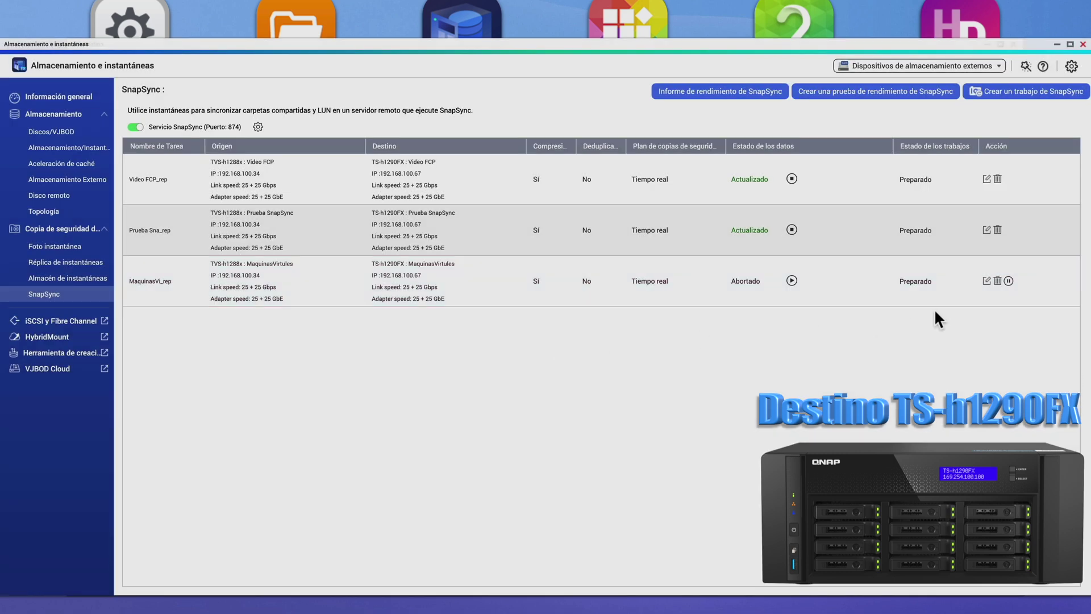
click(997, 281)
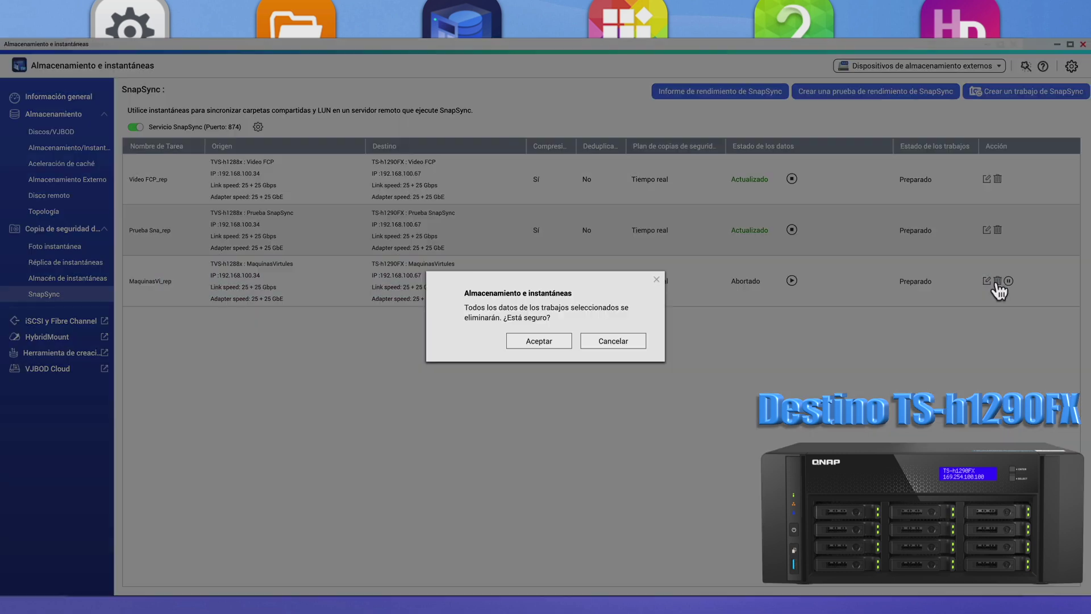
click(538, 341)
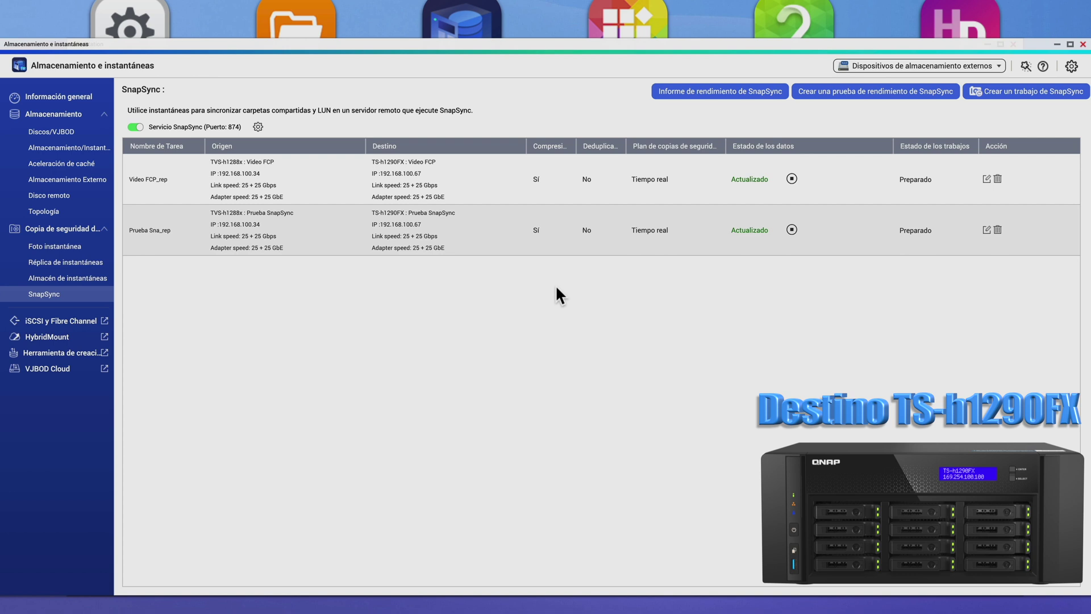
Step: Recheck the MaquinasVirtules folder type in the storage manager and its contents in File Station
click(72, 149)
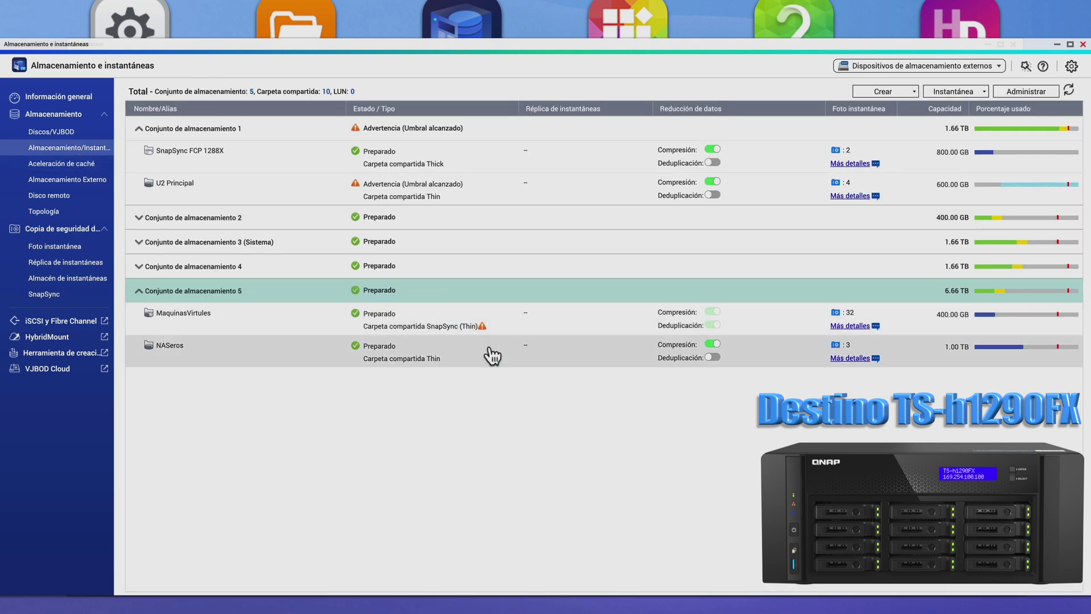
mouse_move(486, 335)
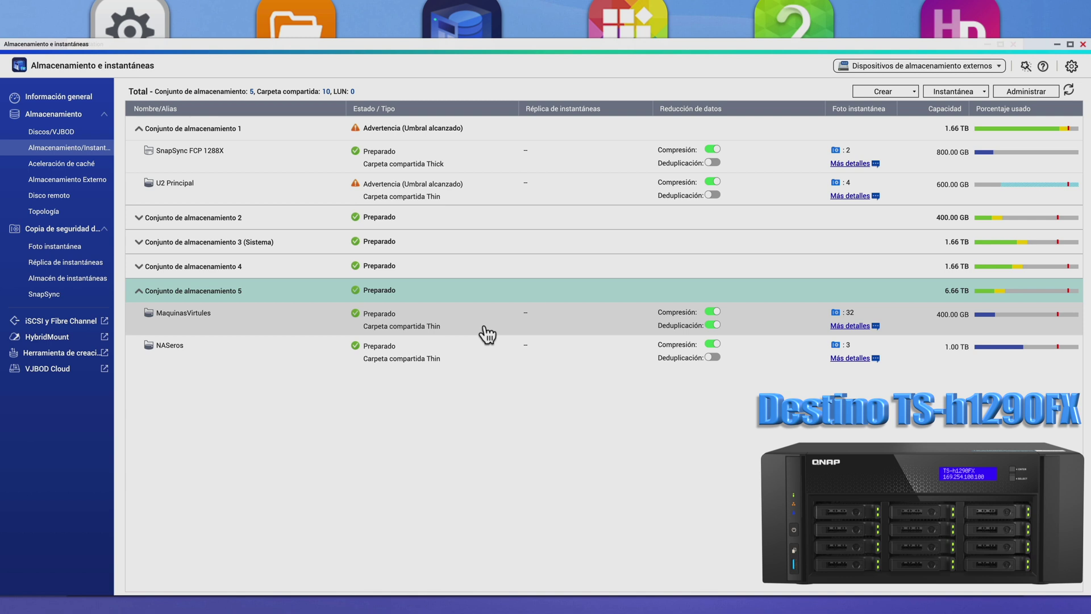
click(299, 23)
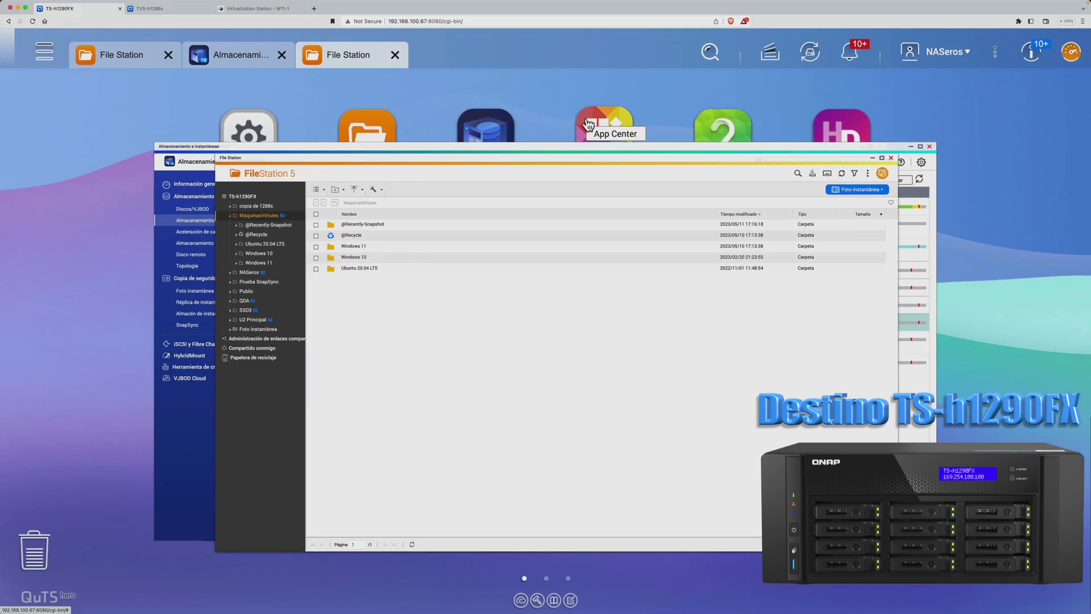
Step: Close File Station and the storage manager, and start the W11-1 virtual machine from its Virtualization Station console on the TS-h1290FX
click(890, 158)
click(930, 148)
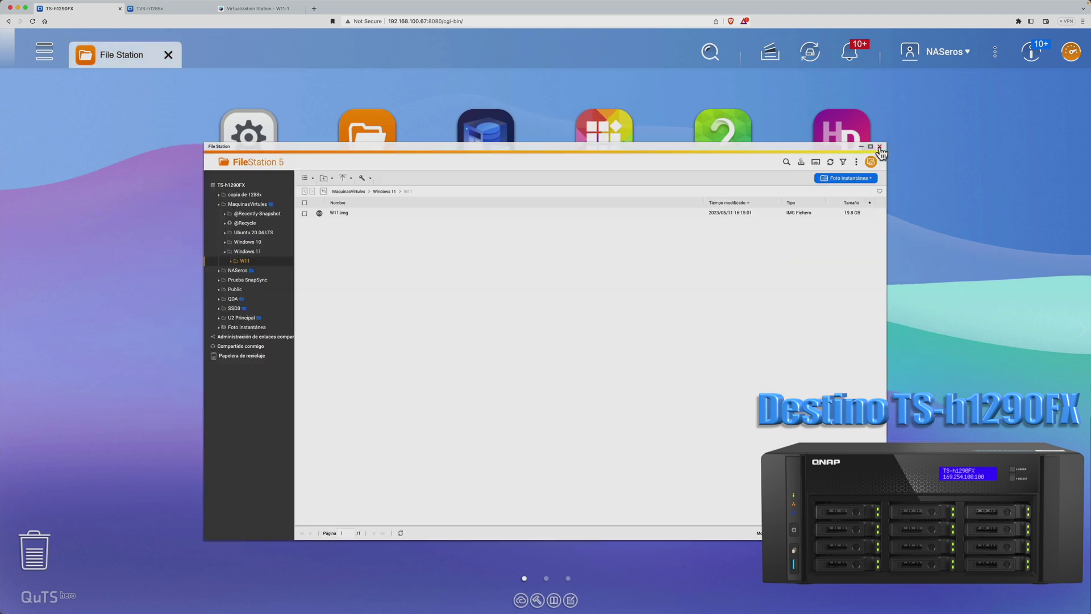
click(879, 147)
click(241, 381)
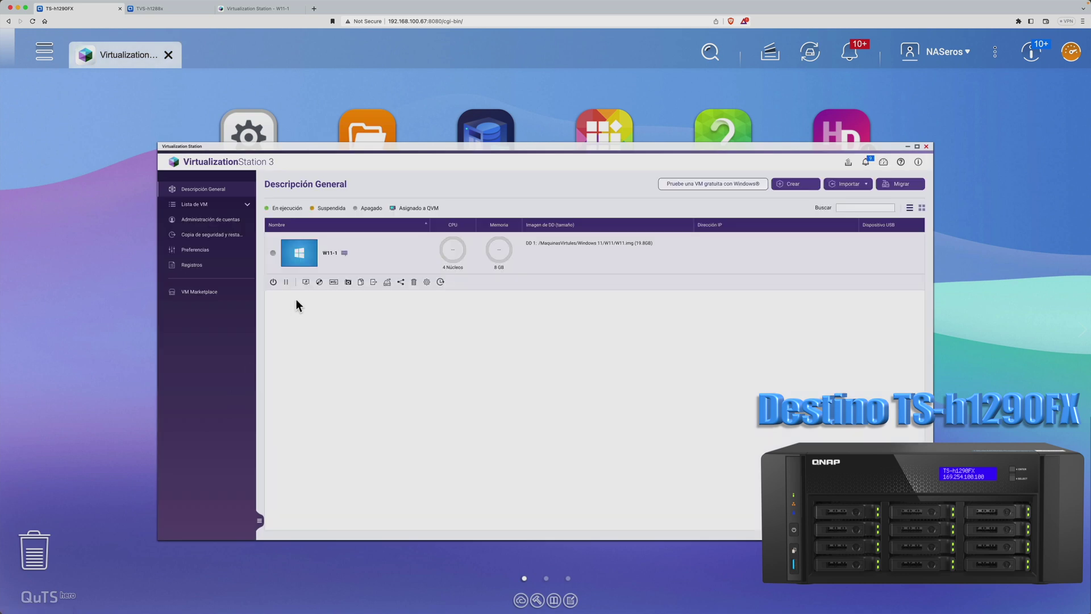
click(274, 252)
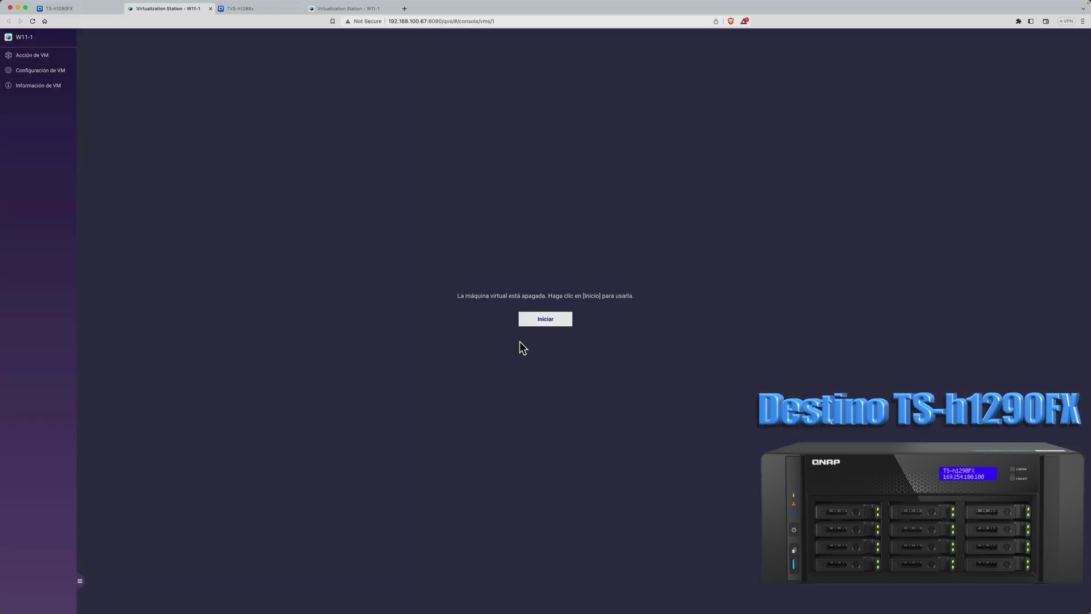
click(541, 320)
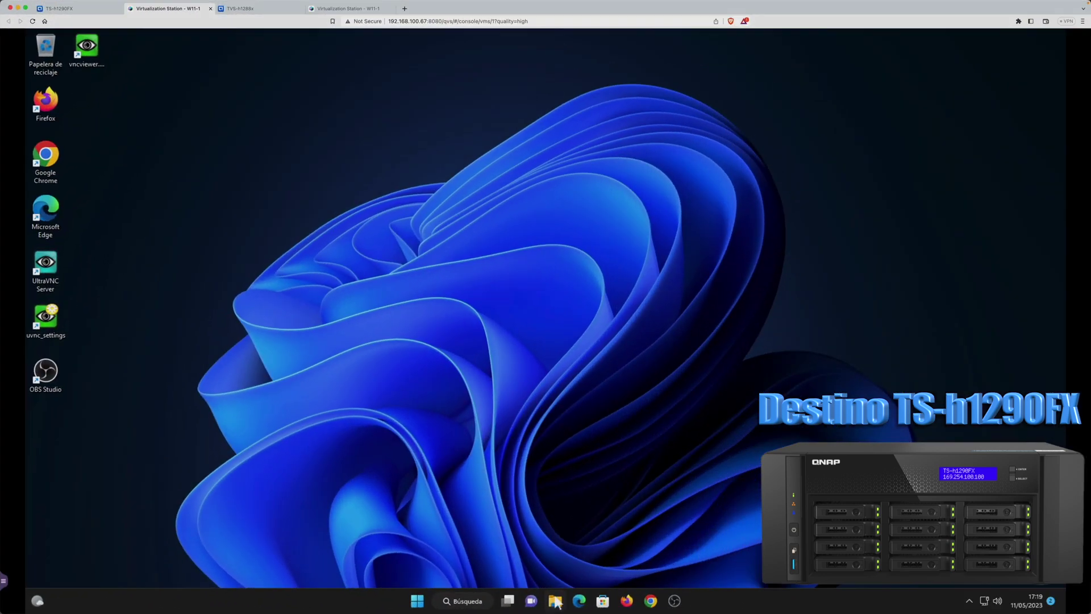
Step: Check the text of the fallo SnapSync file in the virtual machine's Documentos folder, and close Notepad and Virtualization Station
click(556, 601)
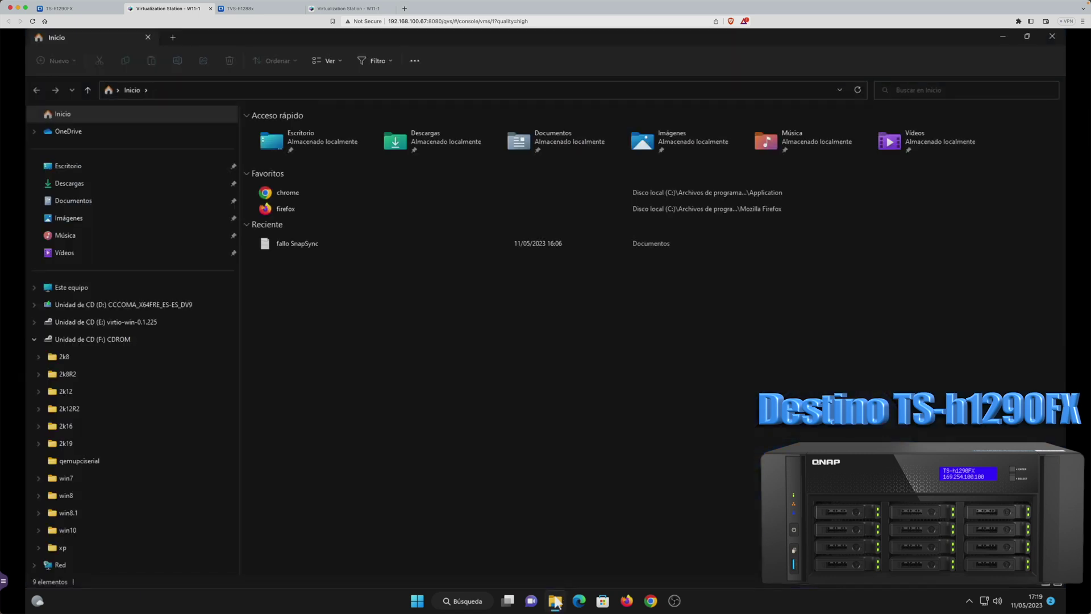
click(108, 203)
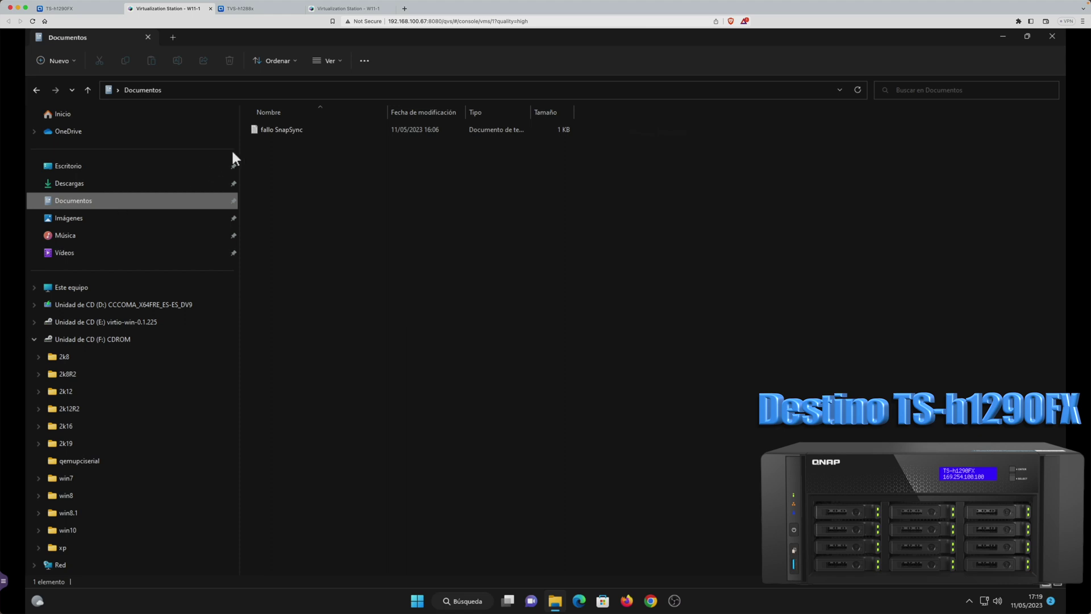
click(278, 128)
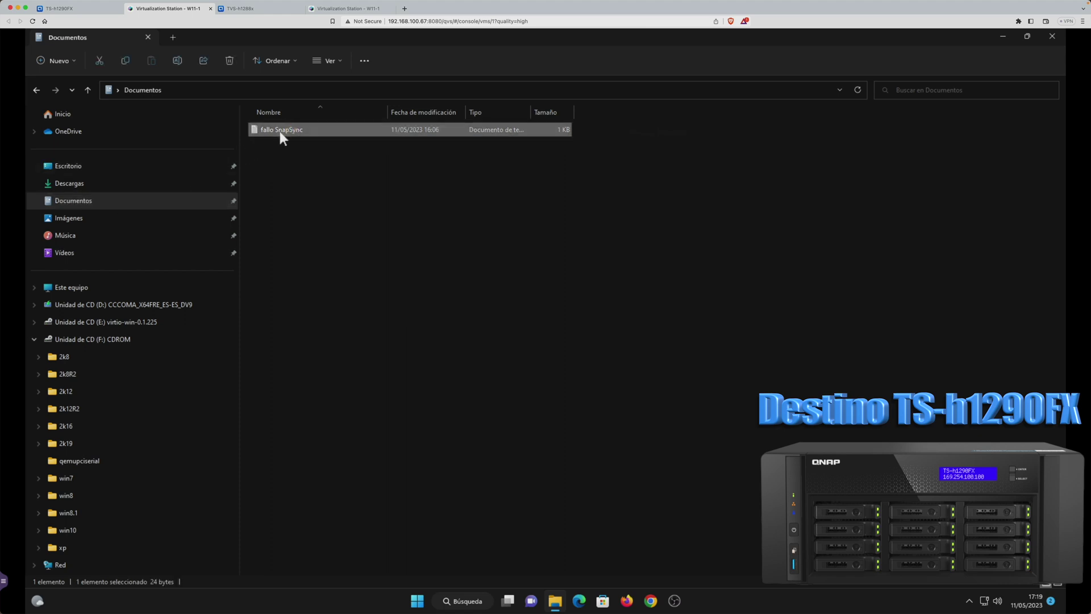
double_click(280, 132)
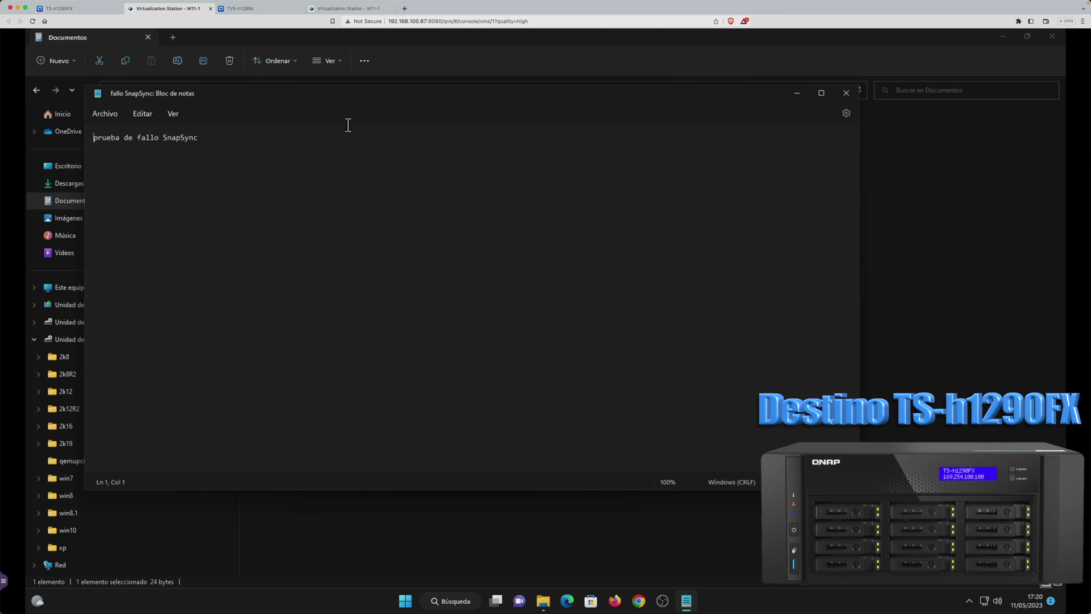
click(845, 99)
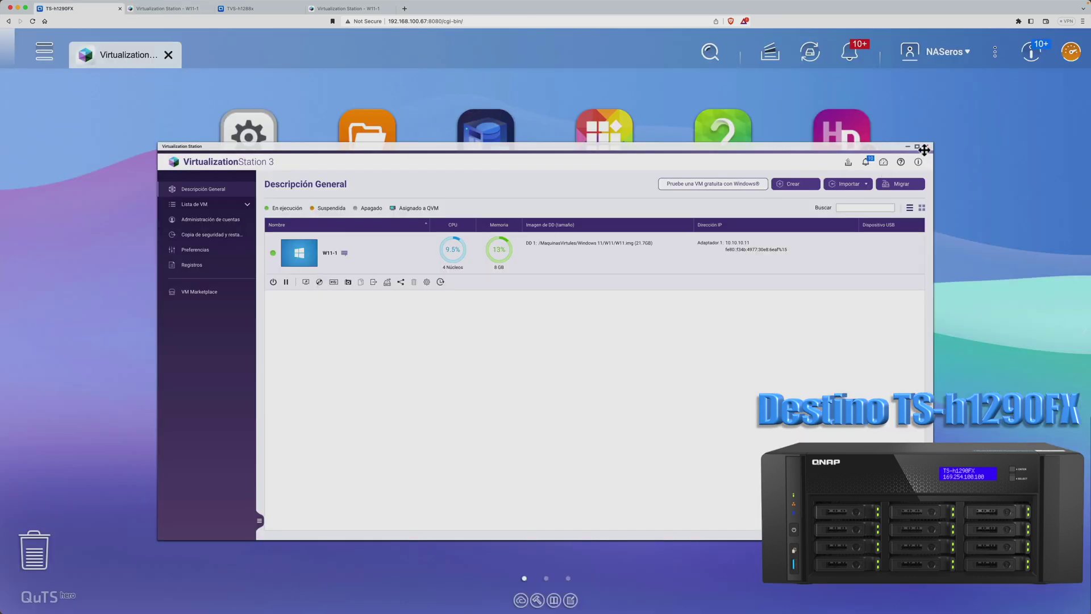
click(925, 147)
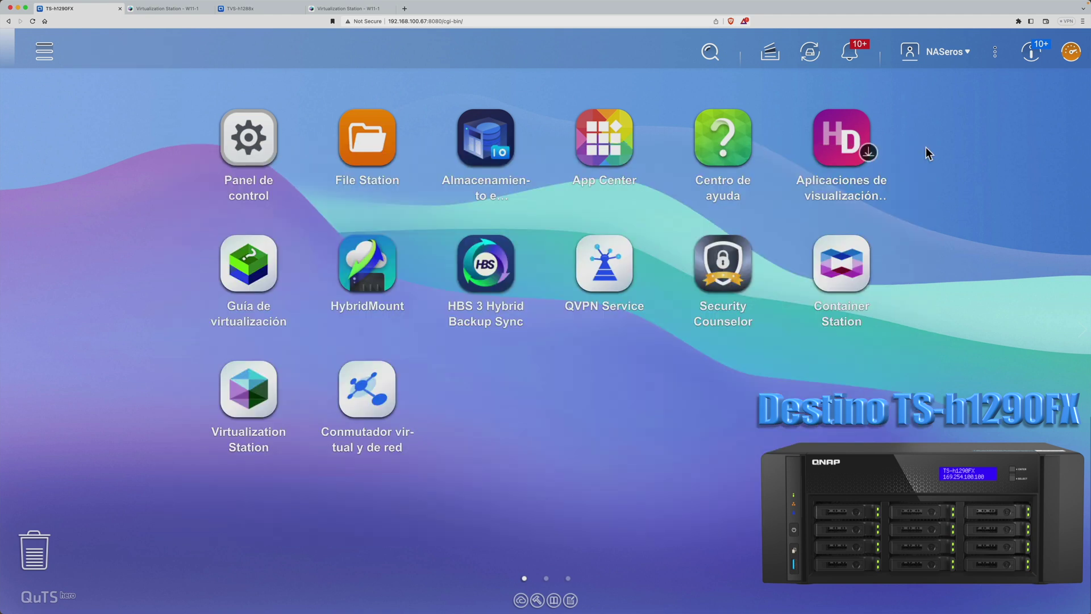
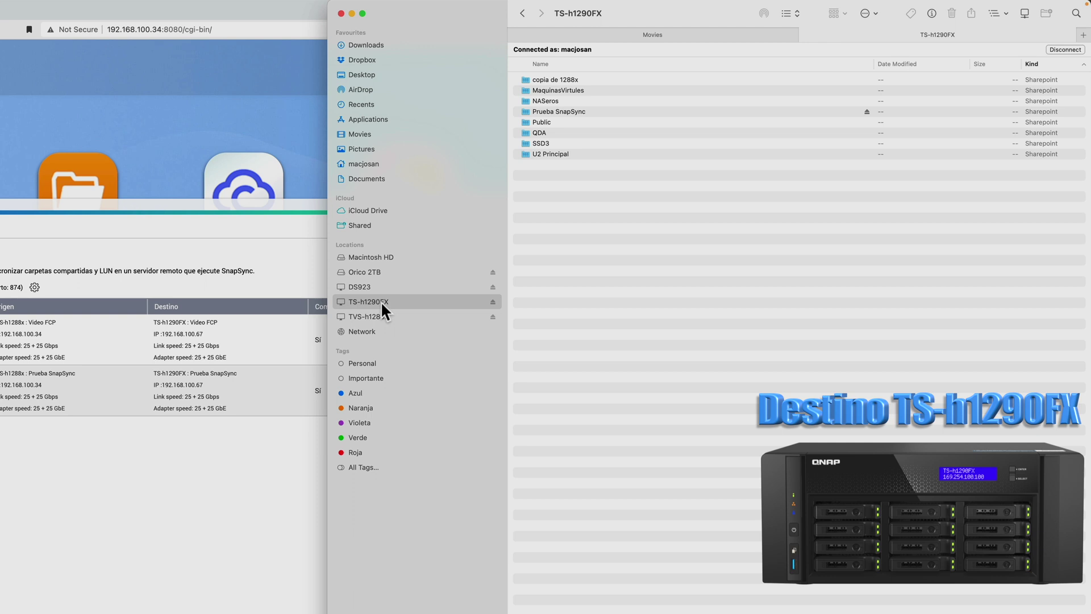
Step: Try to copy the 41,98 GB Final Cut library from Movies into the Prueba SnapSync share of the TS-h1290FX with Finder
double_click(569, 110)
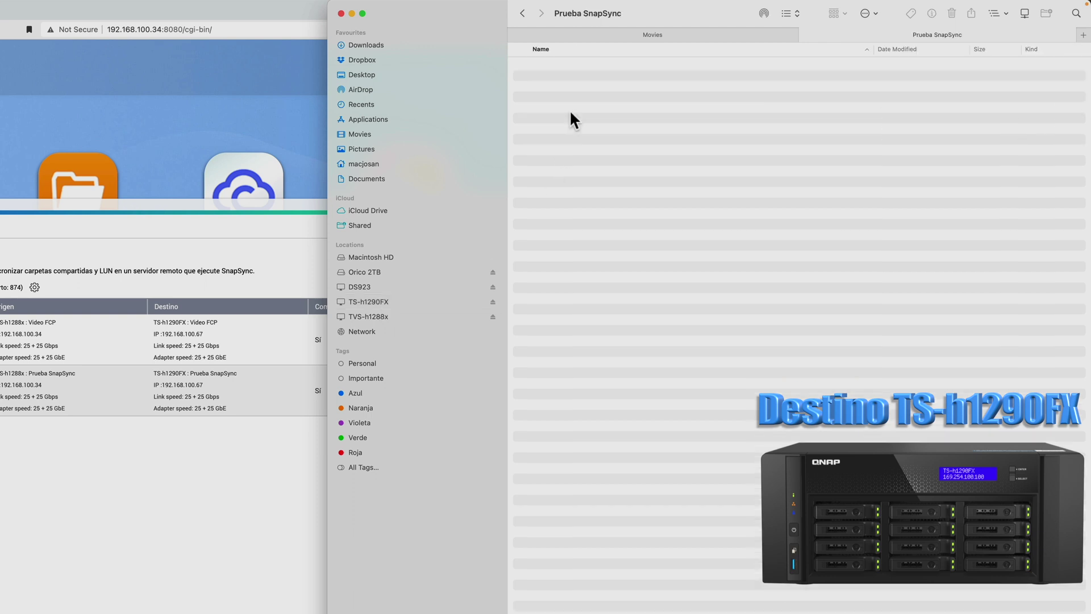
click(565, 36)
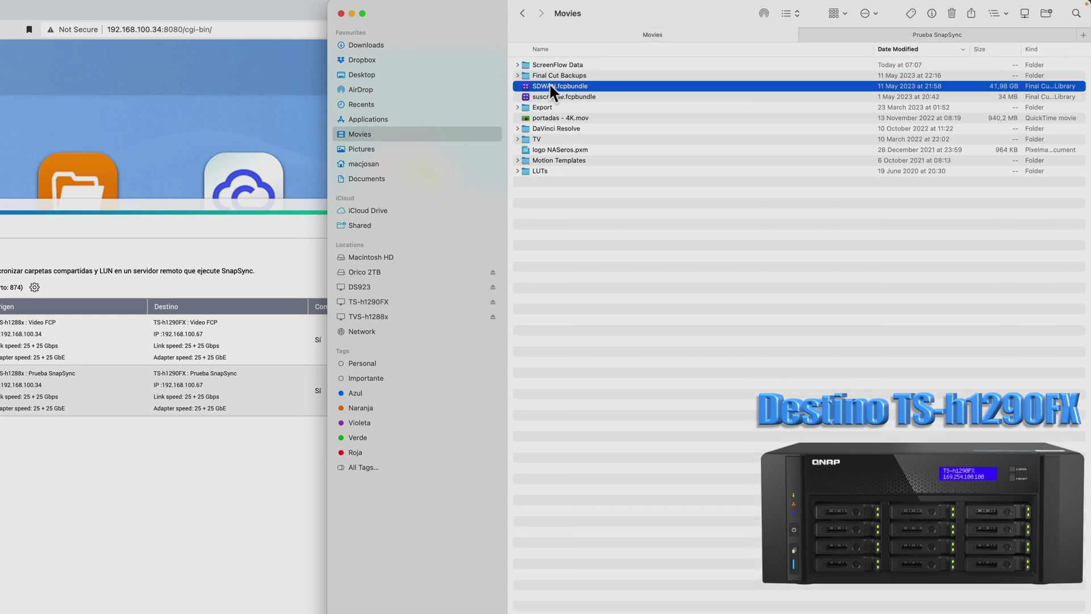
drag(550, 86, 880, 115)
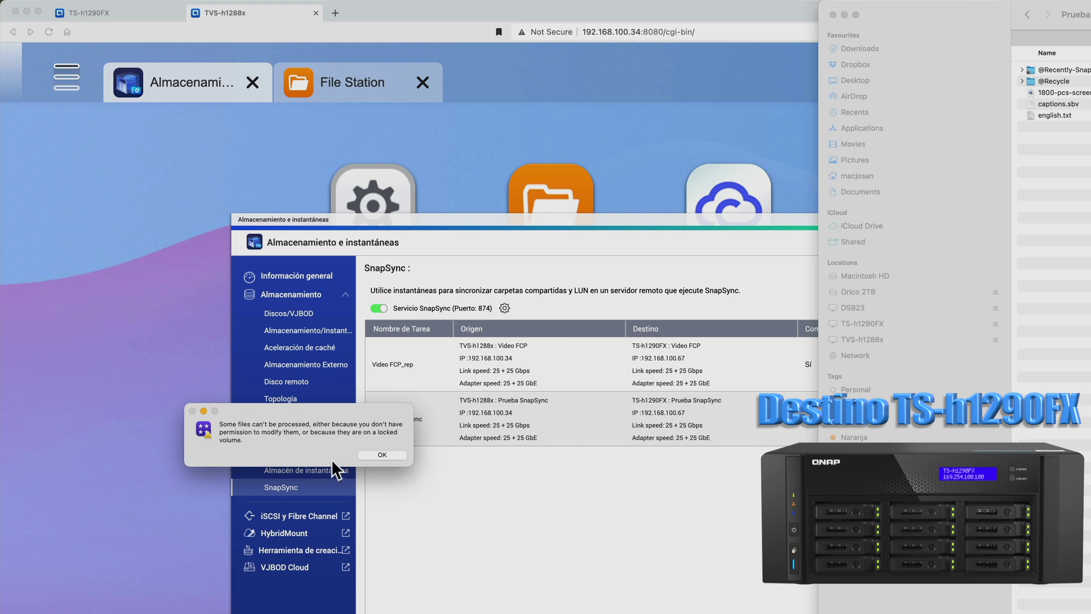
Step: Dismiss the copy error and copy SDWAN.fcpbundle from Movies into the Prueba SnapSync share of the TVS-h1288x with Finder
click(400, 454)
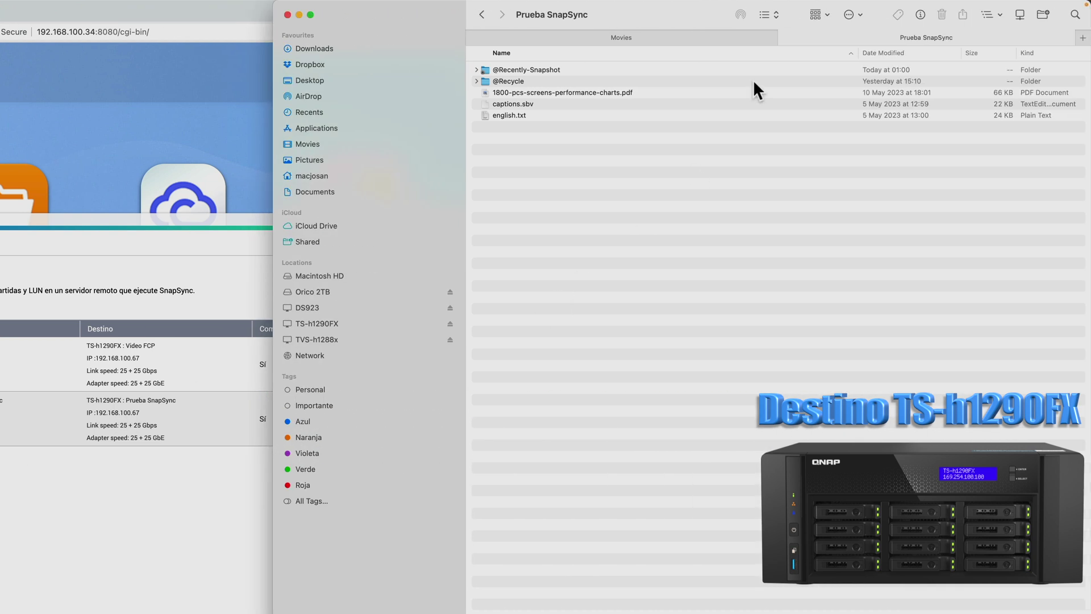
click(329, 339)
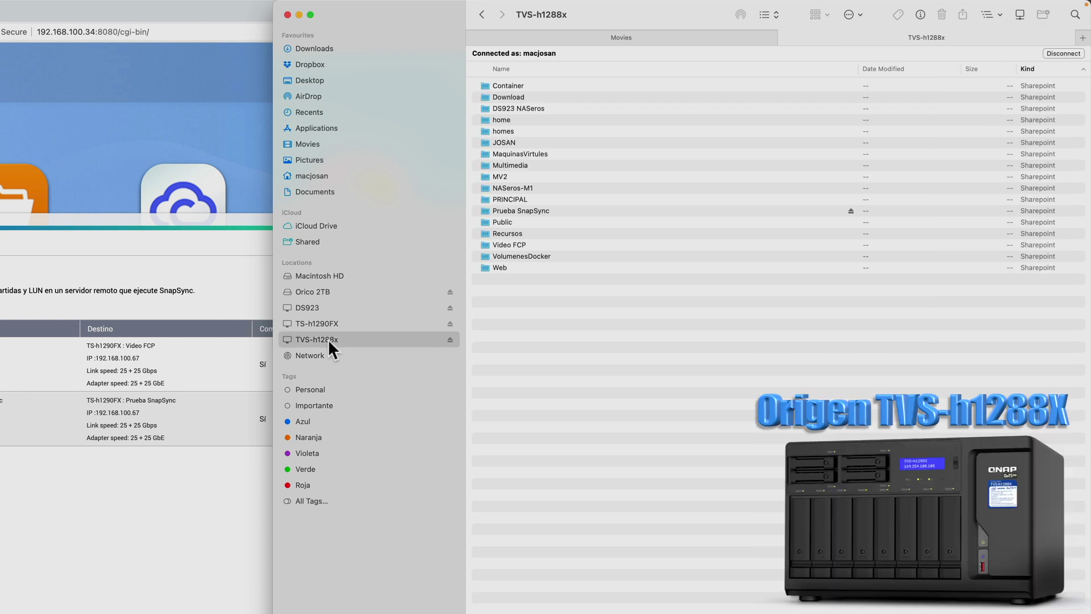
double_click(536, 210)
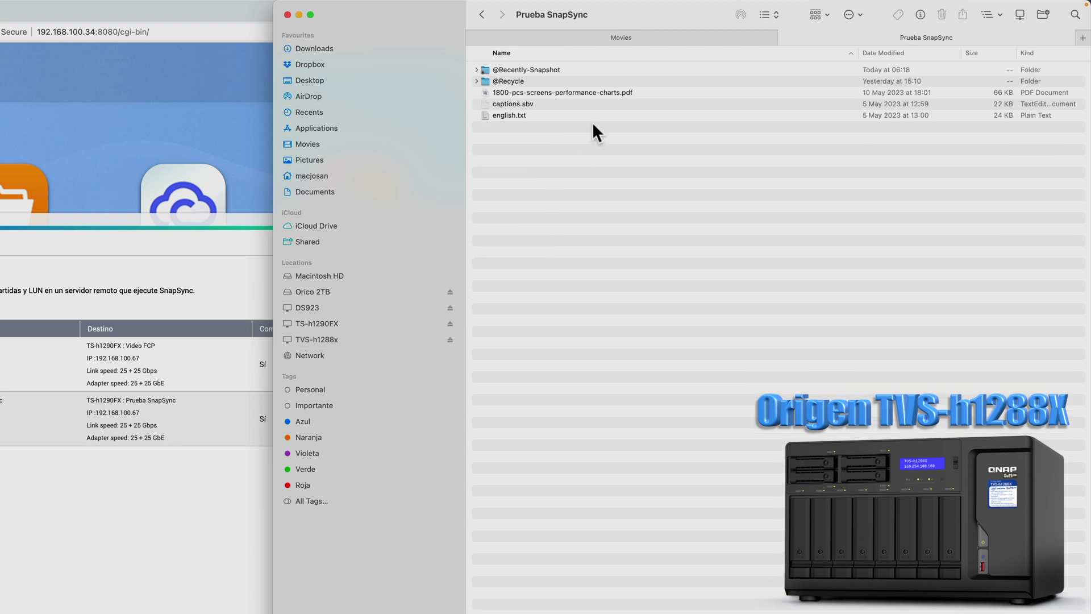
click(570, 37)
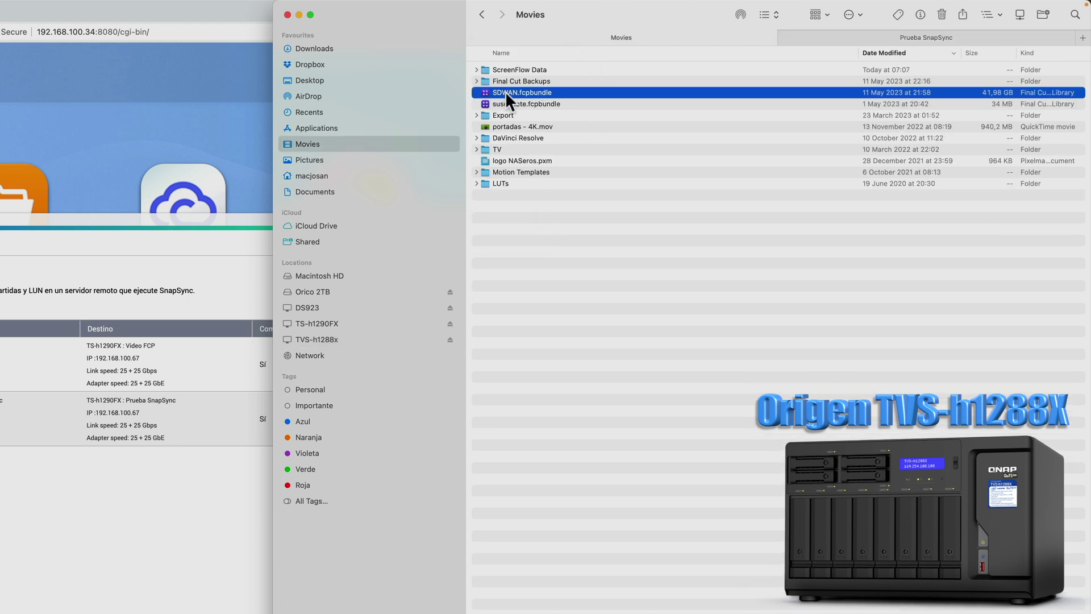
drag(507, 97, 733, 284)
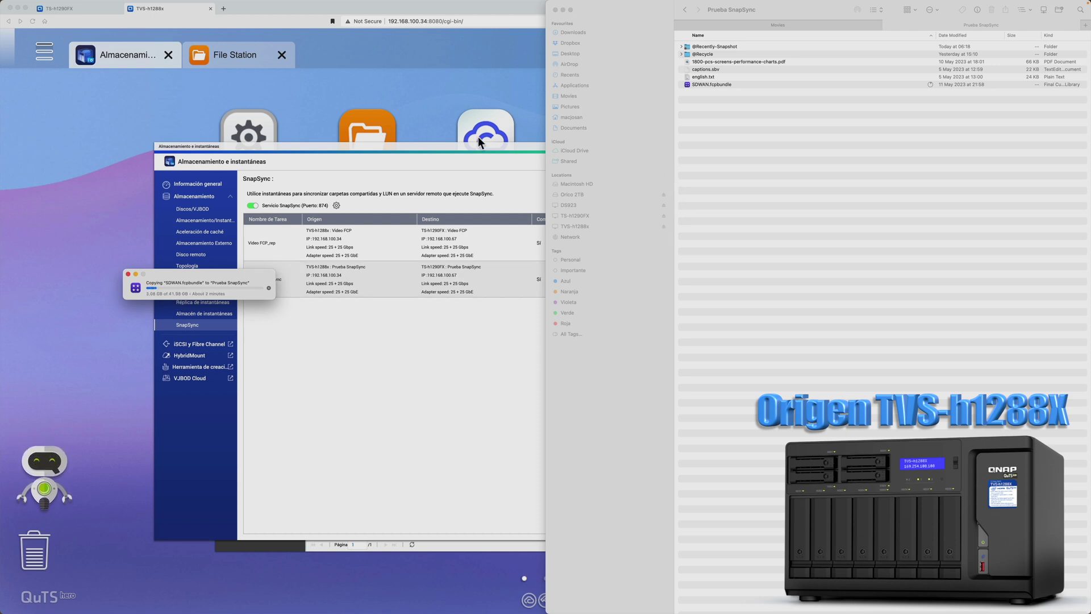
Step: Check the network traffic of Adapter 1+2 in the resource monitor of the TS-h1290FX dashboard
click(69, 6)
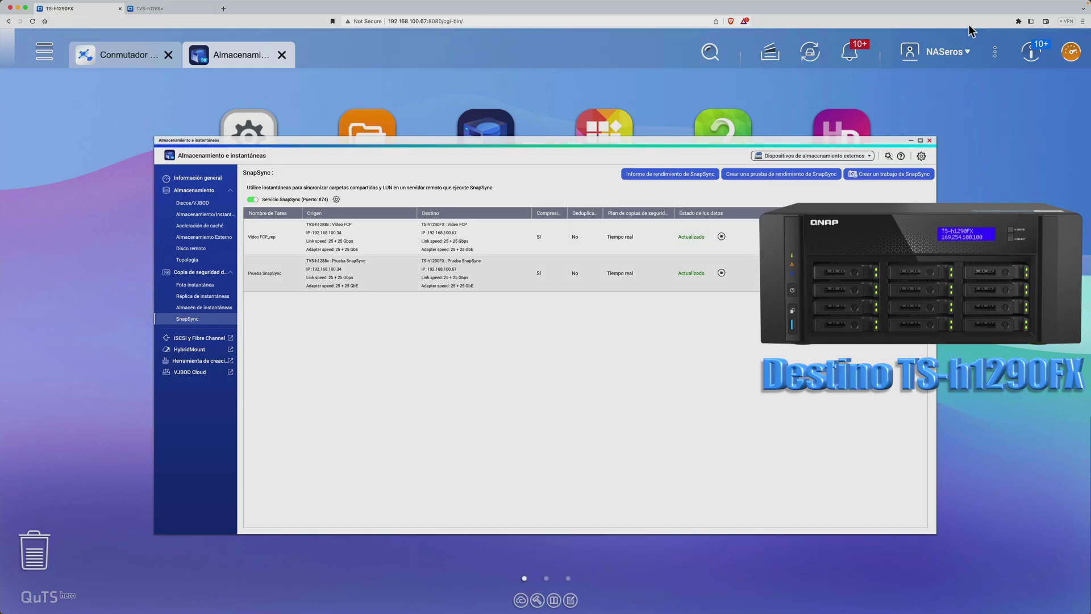
click(1071, 51)
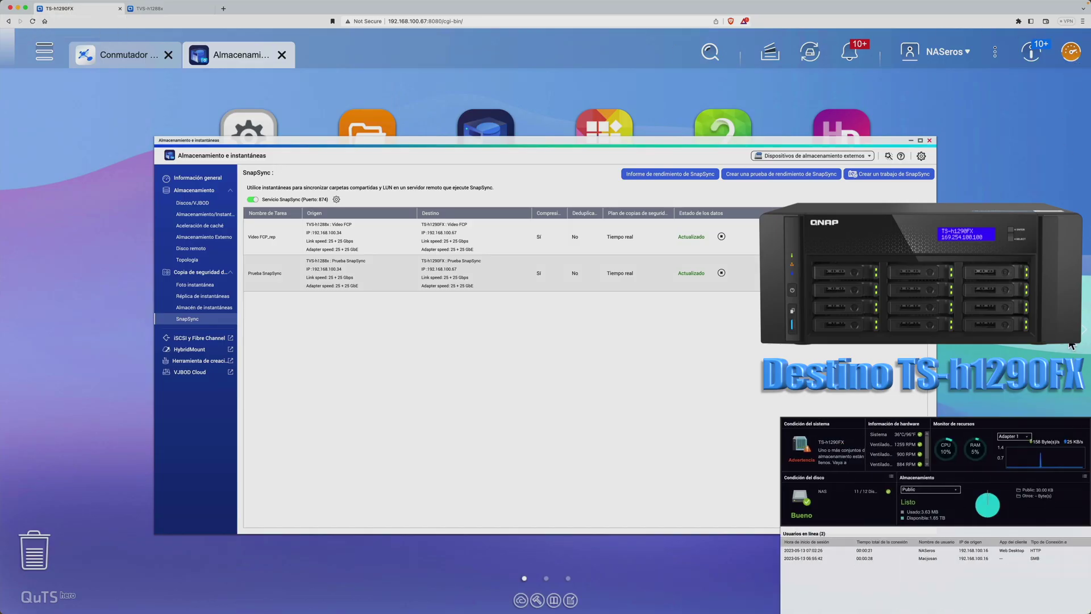
click(1027, 443)
click(1021, 472)
Step: Check the network traffic of Adapter 7+8 in the resource monitor of the TVS-h1288x dashboard
click(152, 9)
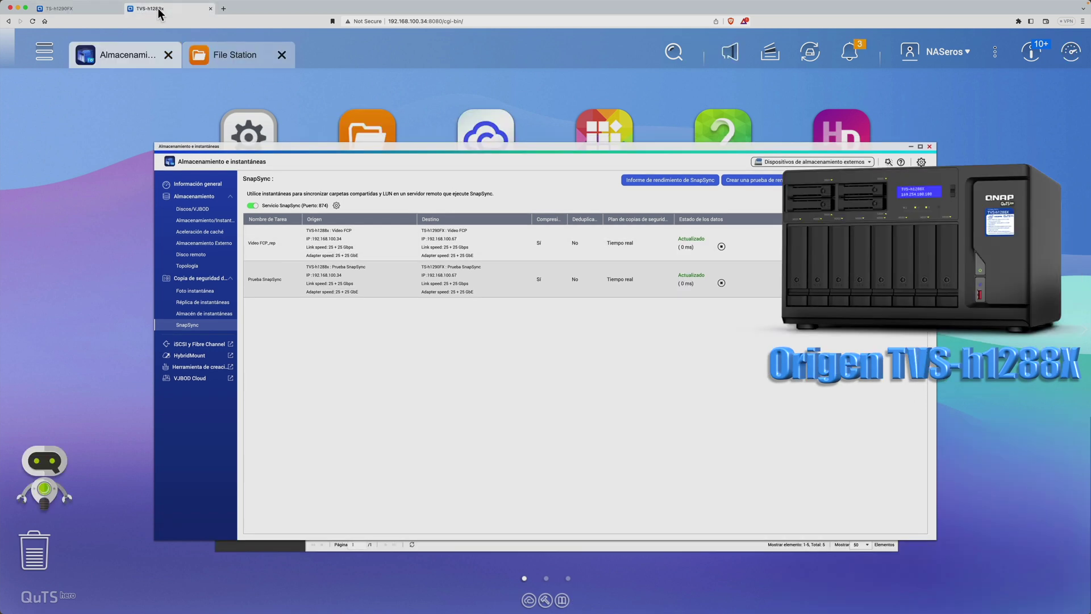
click(1072, 54)
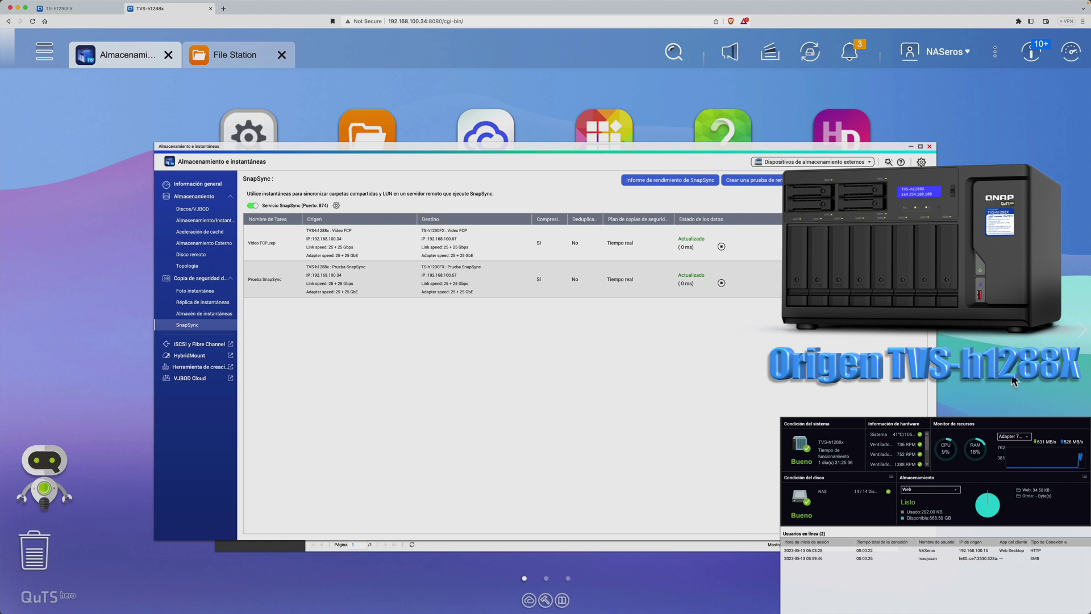
click(1025, 439)
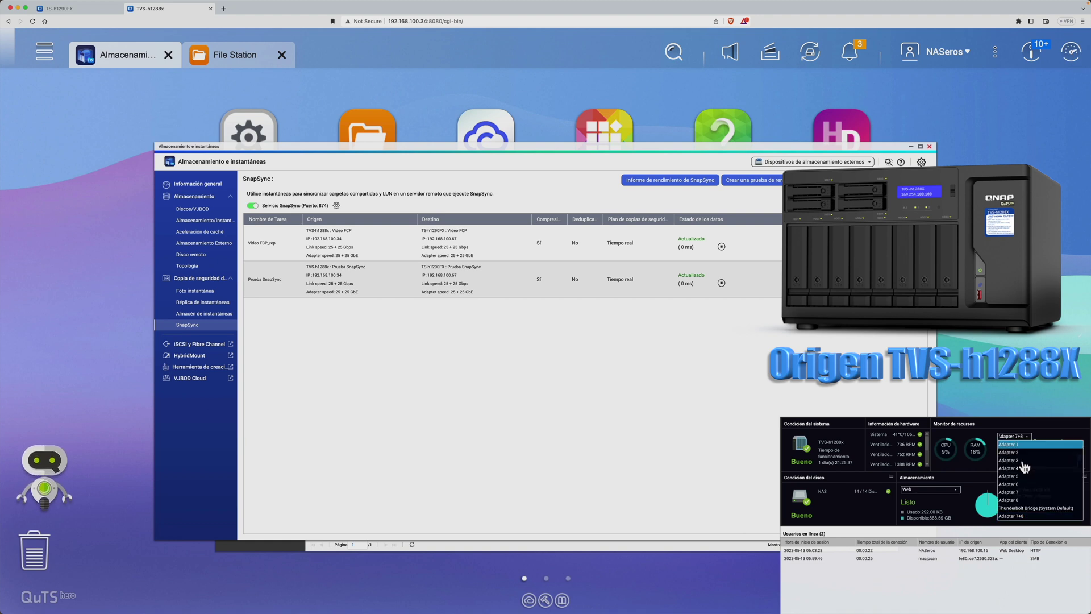
click(1042, 517)
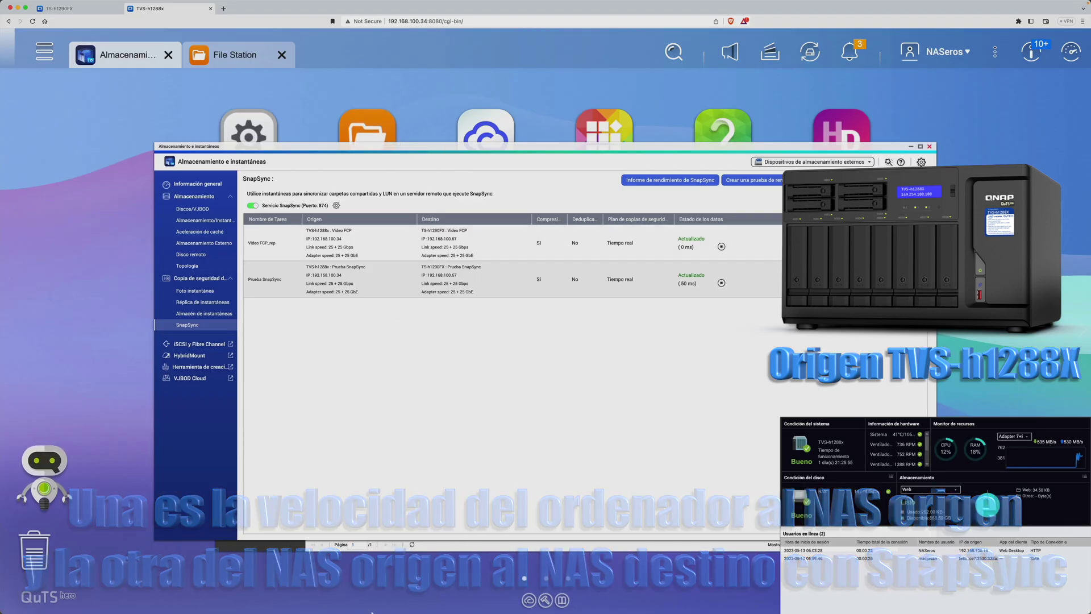
Step: Check the copy progress in Finder and view the Prueba SnapSync folder in File Station on the TS-h1290FX
mouse_move(372, 612)
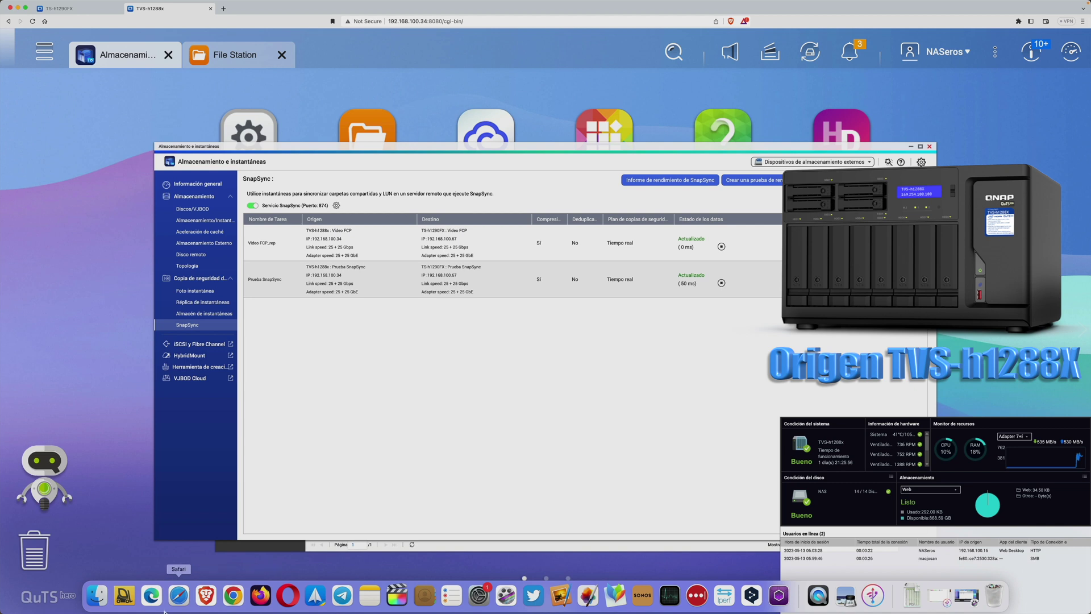
click(98, 603)
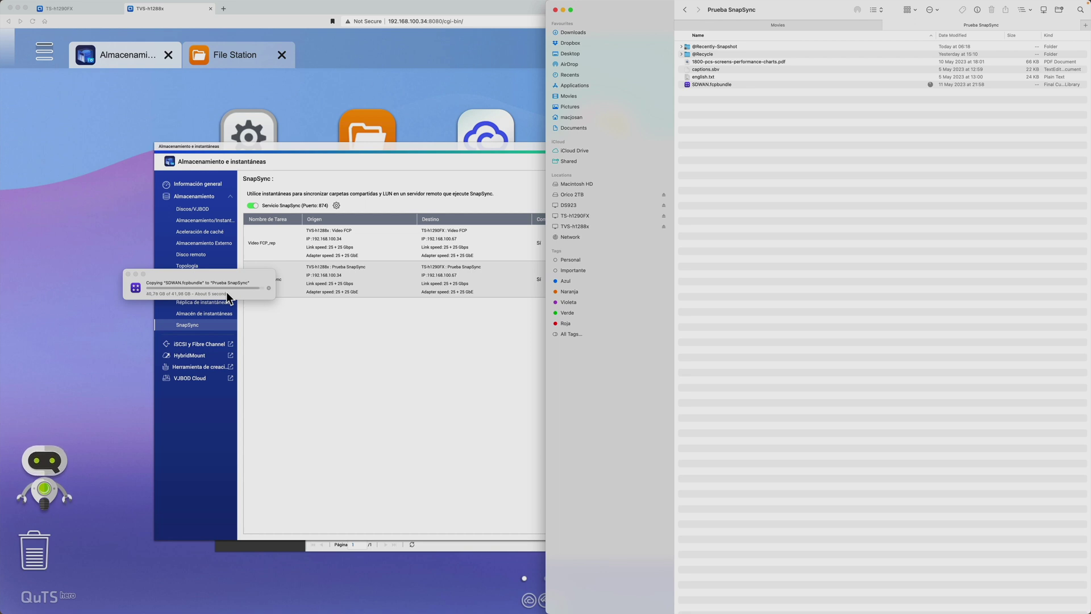
click(97, 12)
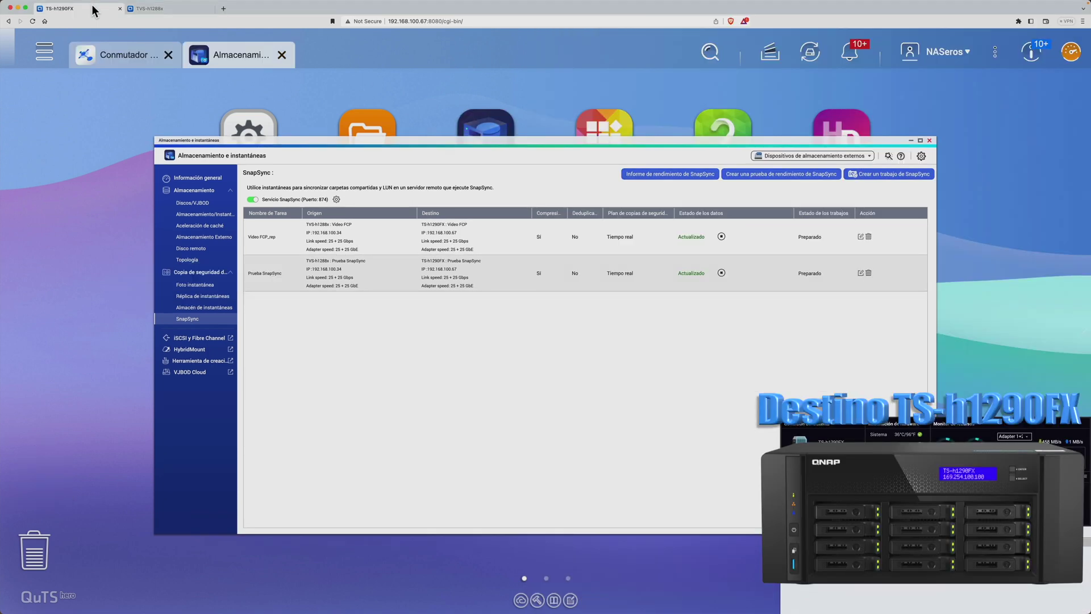
click(384, 130)
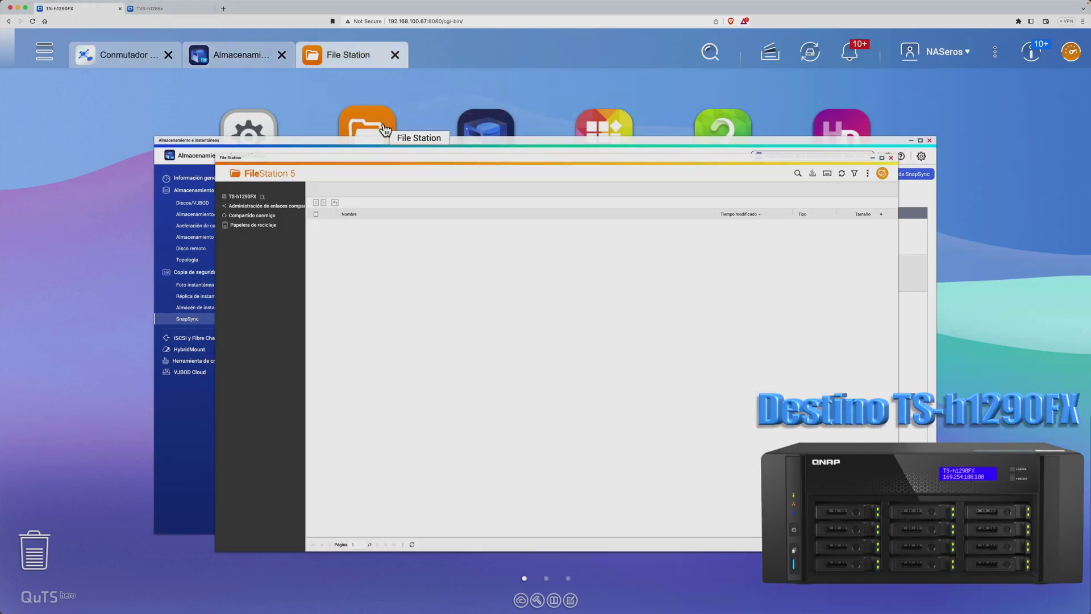
click(258, 234)
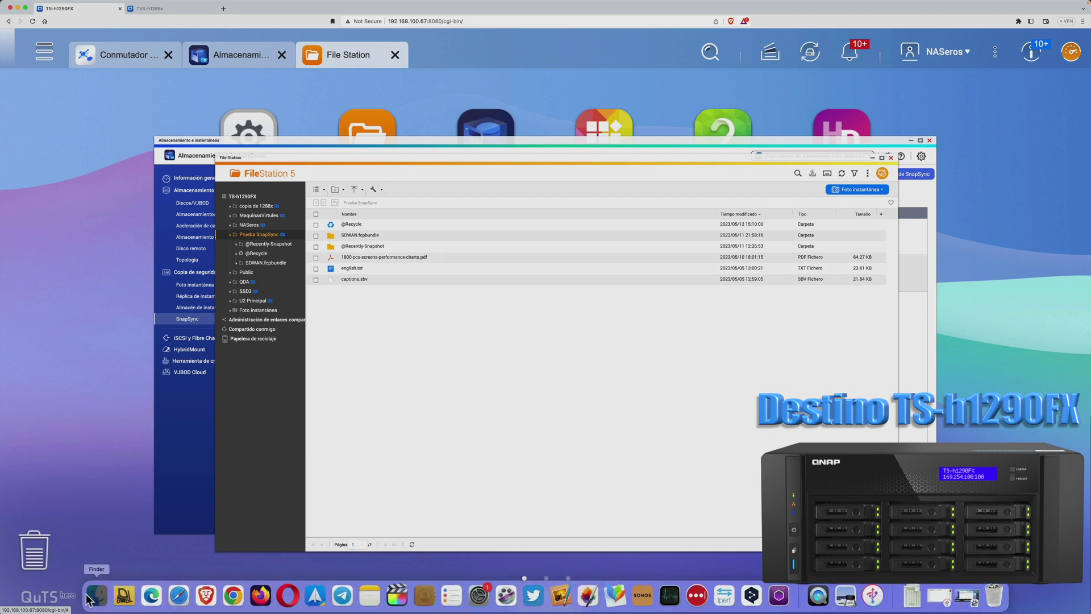
Step: View the Prueba SnapSync share of the TS-h1290FX in Finder and compare its SDWAN.fcpbundle with the original in Movies
click(96, 595)
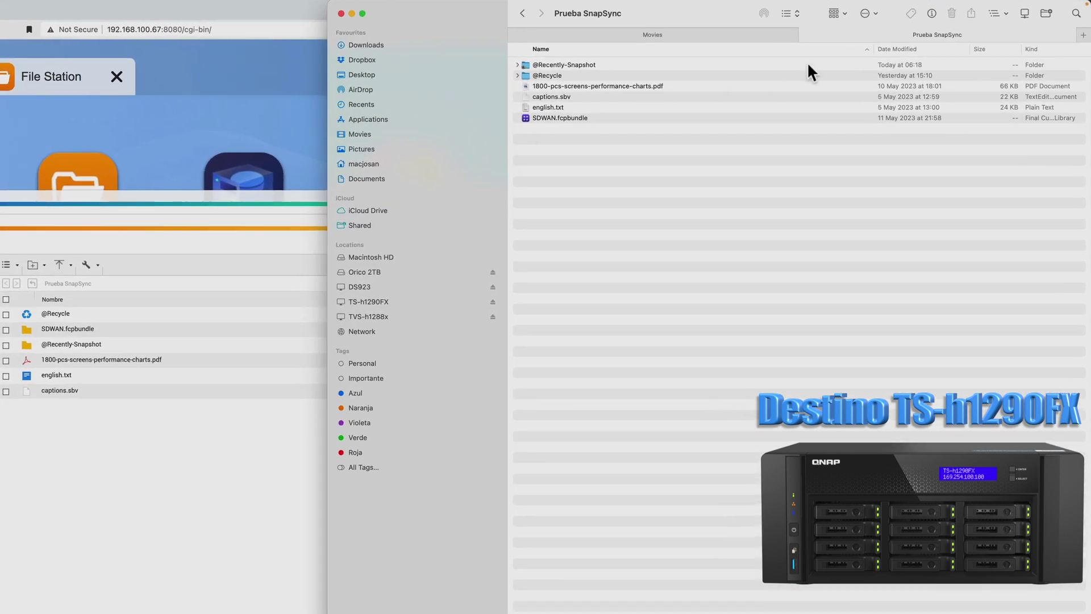
click(377, 301)
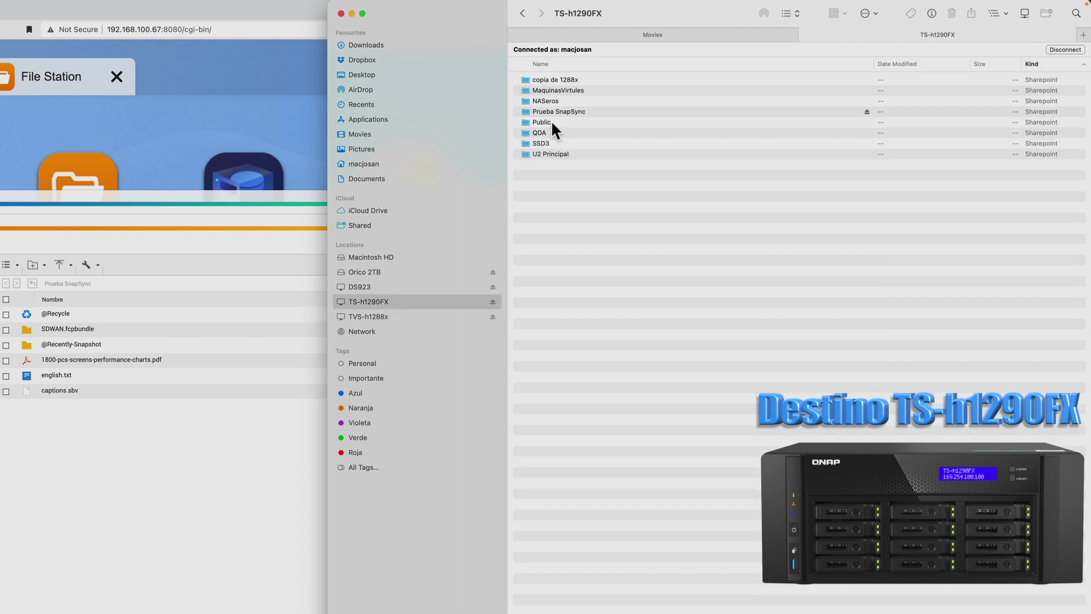
double_click(557, 110)
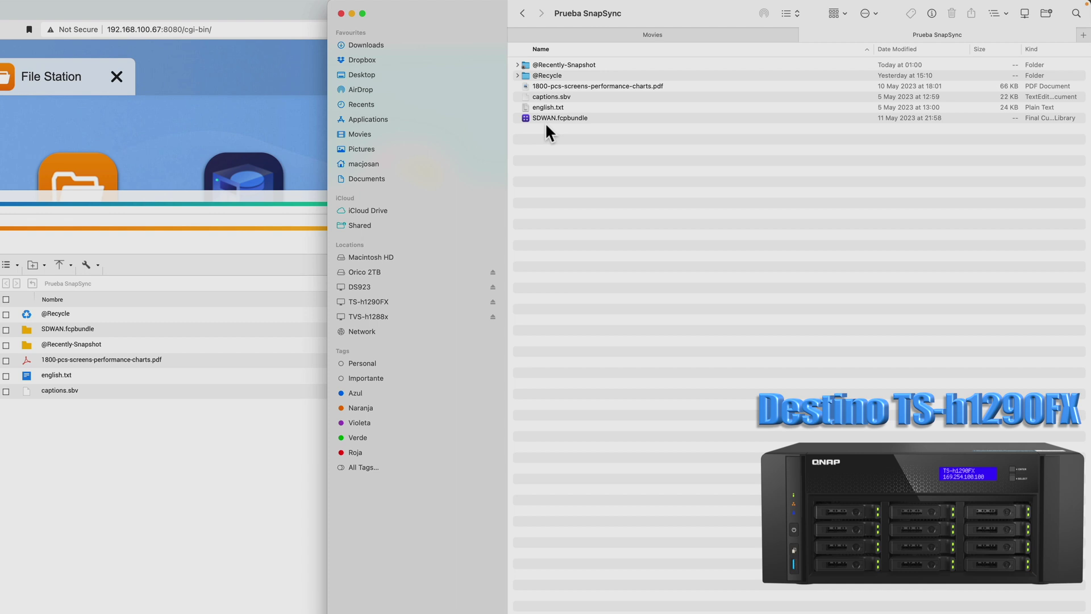
click(594, 35)
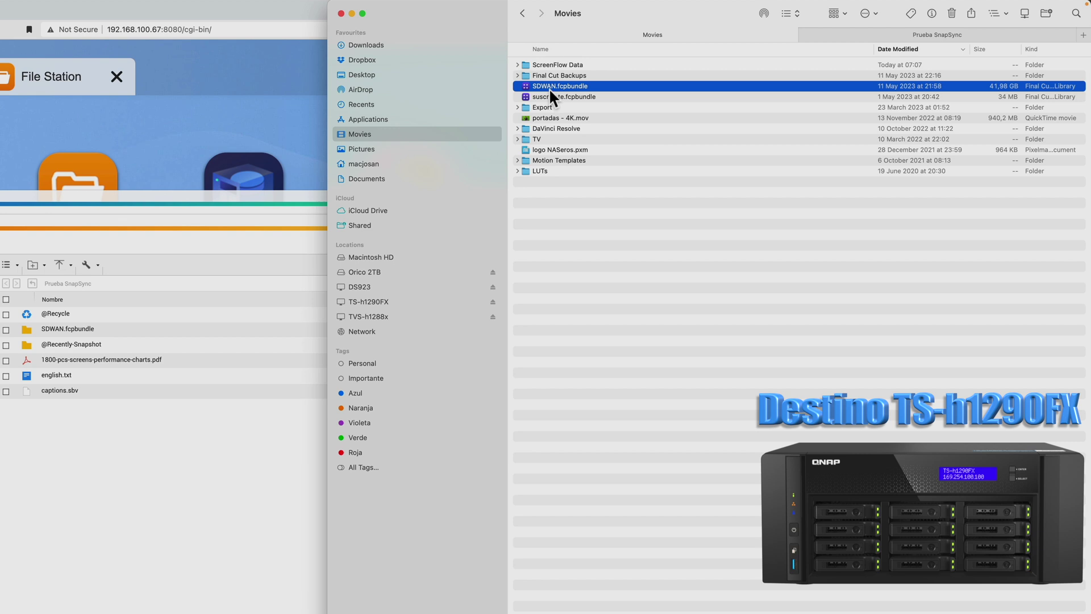
key(ctrl+Tab)
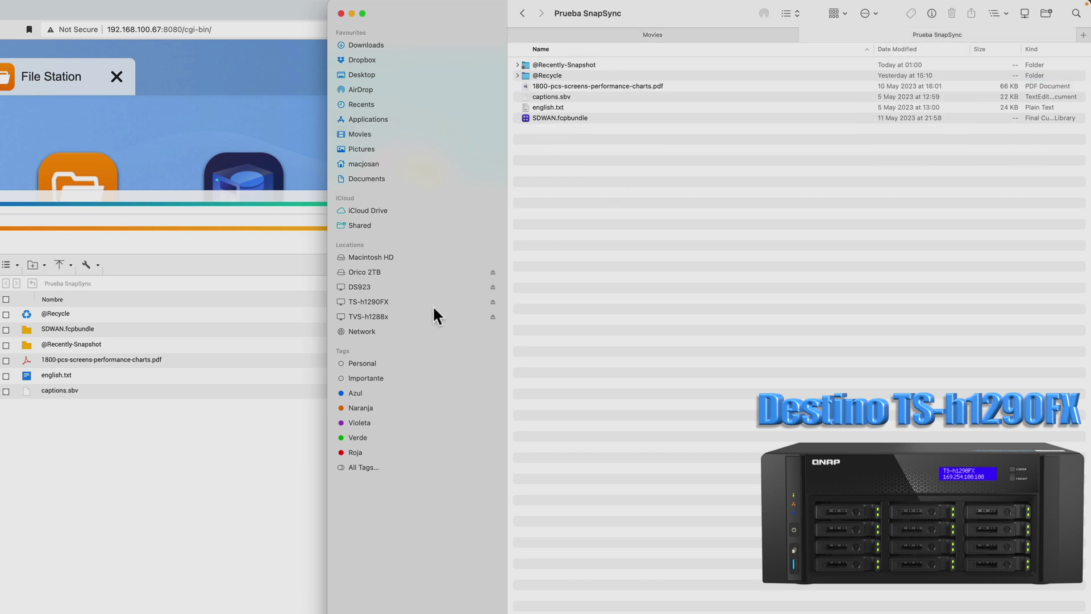
Step: Open SDWAN.fcpbundle in Final Cut Pro from the Prueba SnapSync share of the TVS-h1288x
click(374, 312)
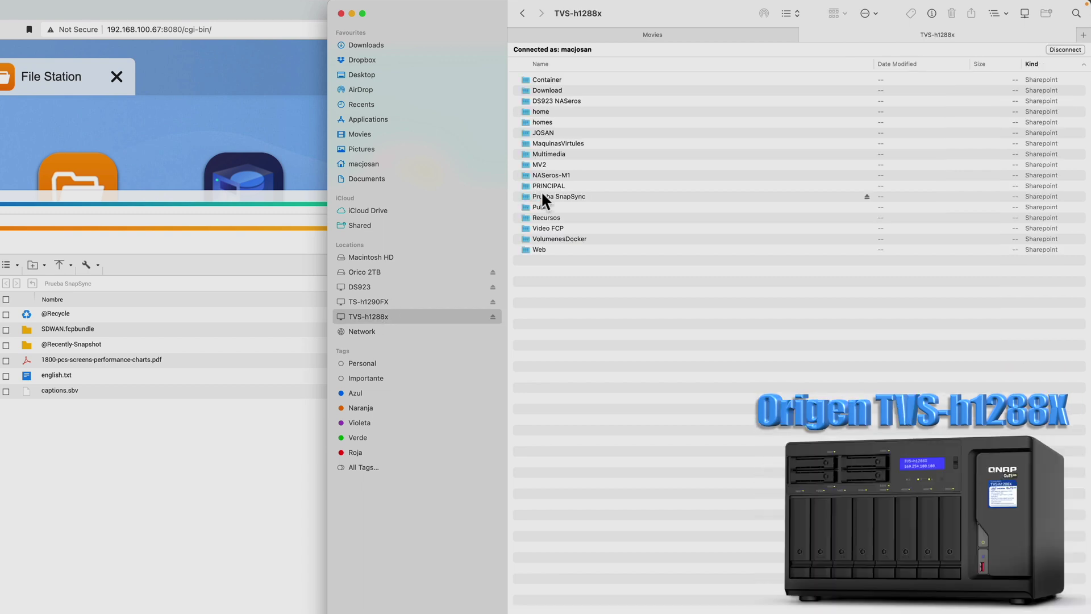
double_click(563, 196)
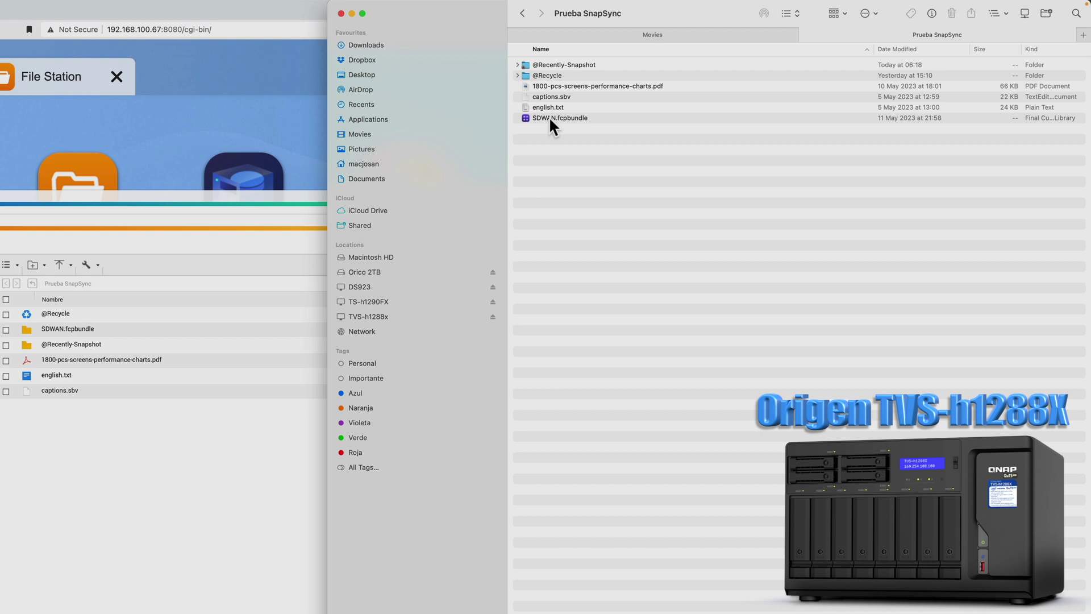
double_click(549, 117)
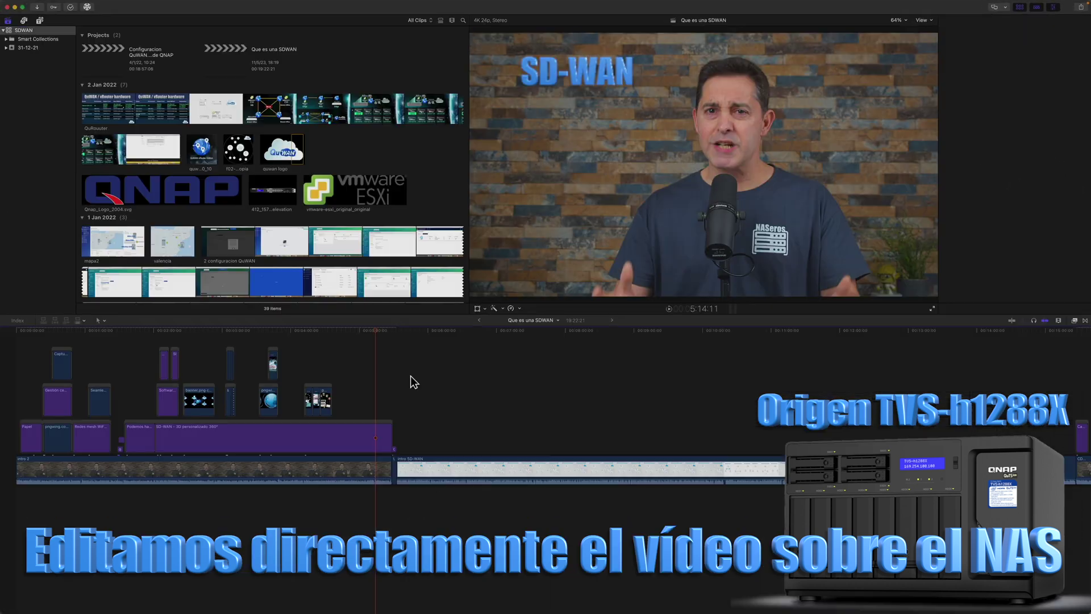
Step: Delete the connected titles and clips above the first main clip of the Que es una SDWAN timeline, keeping the opening title
drag(411, 377, 105, 438)
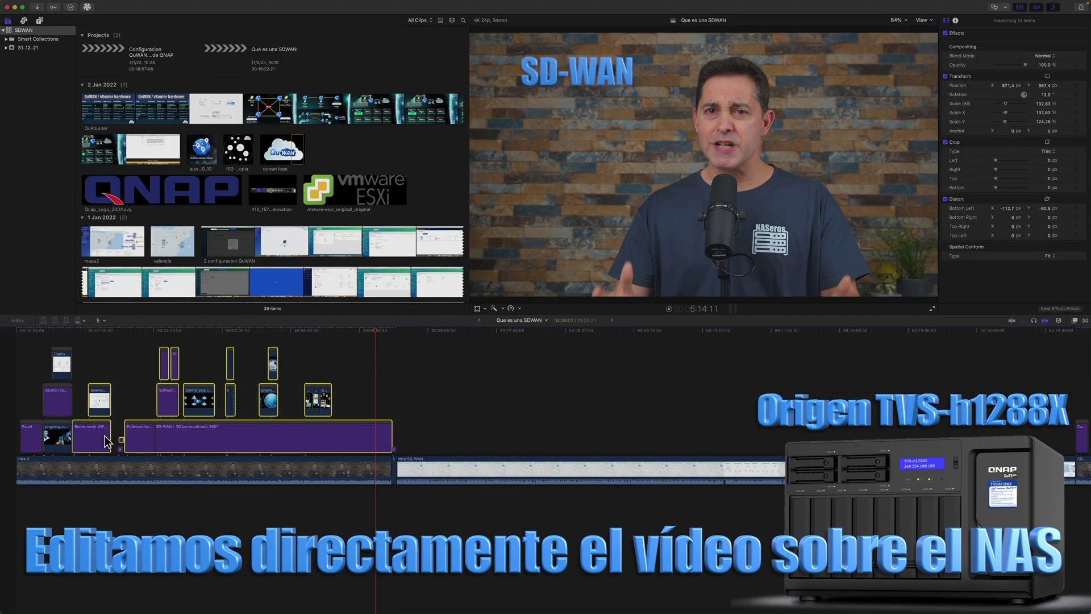
key(Delete)
drag(112, 365, 73, 436)
key(Delete)
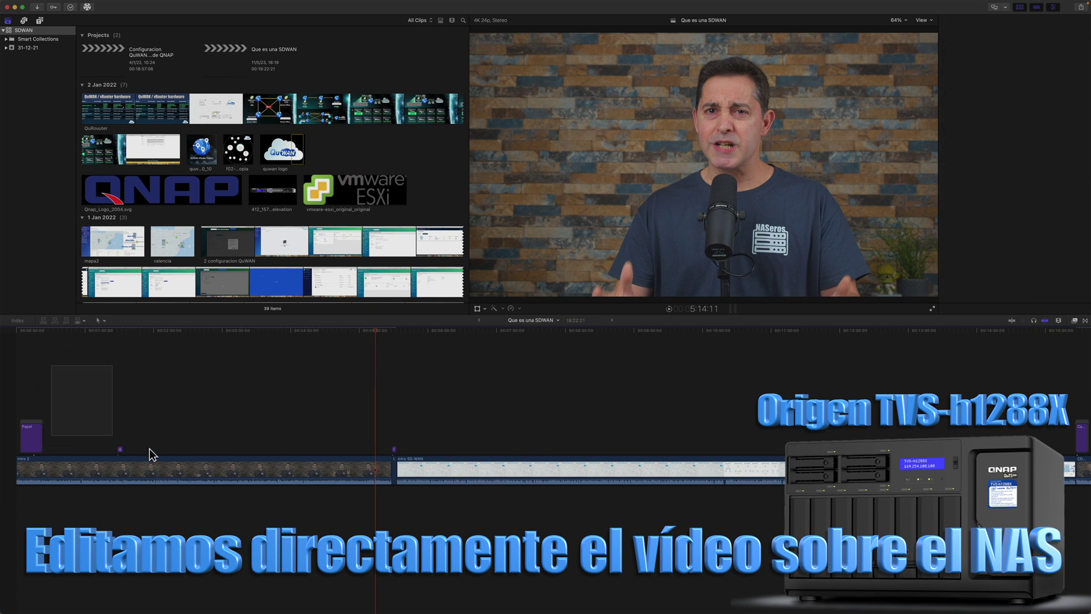
Step: Shorten the Que es una SDWAN project by deleting the middle of the storyline and the closing clip with its overlays
drag(387, 474, 111, 445)
key(Delete)
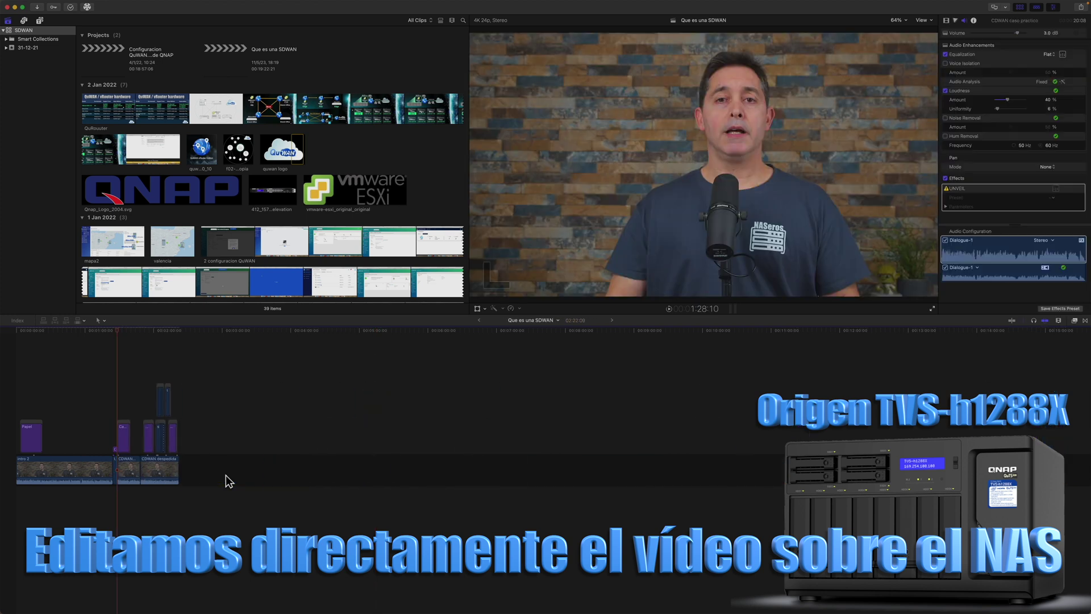
drag(203, 401, 167, 501)
key(Delete)
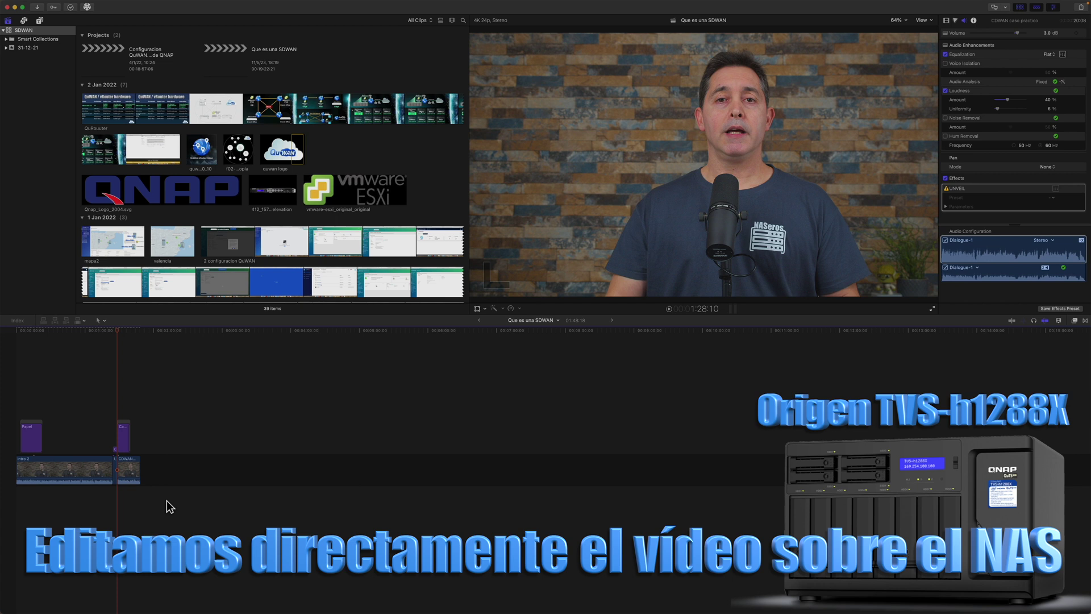
Step: Minimize Final Cut Pro and check the SnapSync job list on the TS-h1290FX in the browser
click(15, 8)
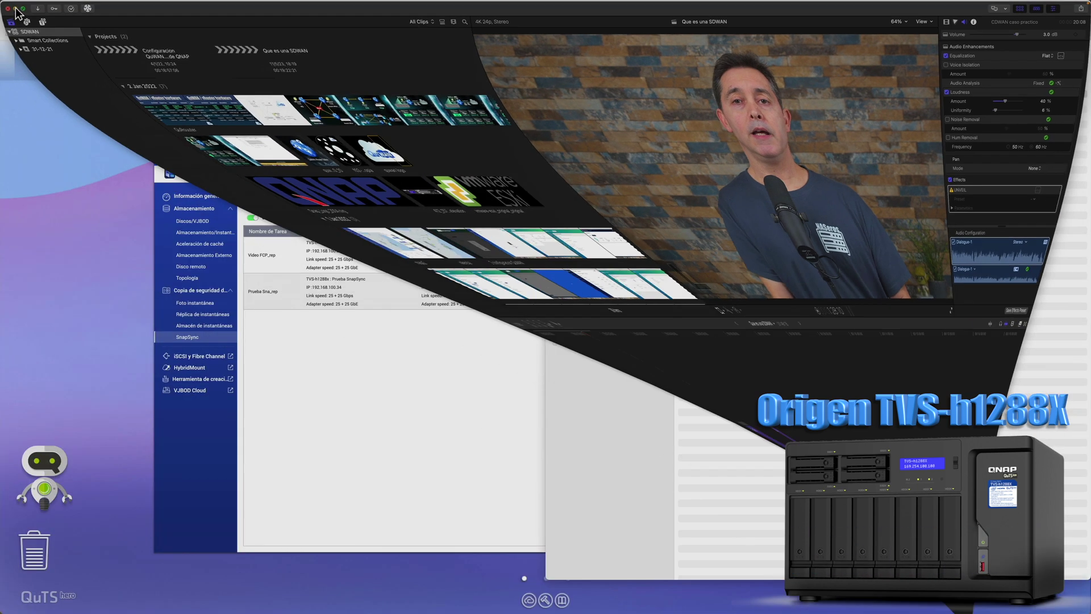
click(738, 311)
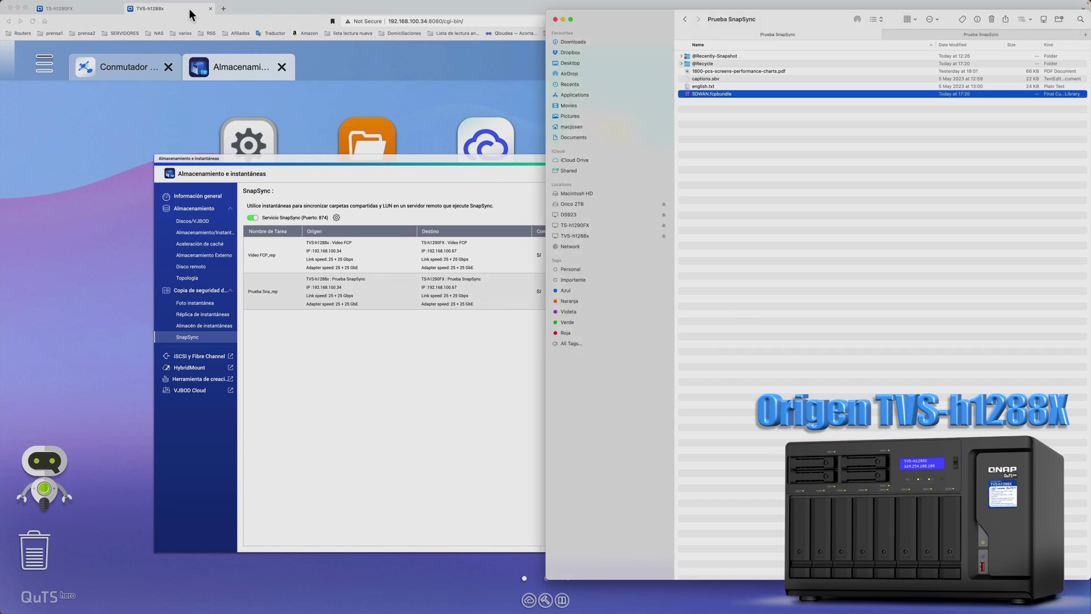
click(65, 9)
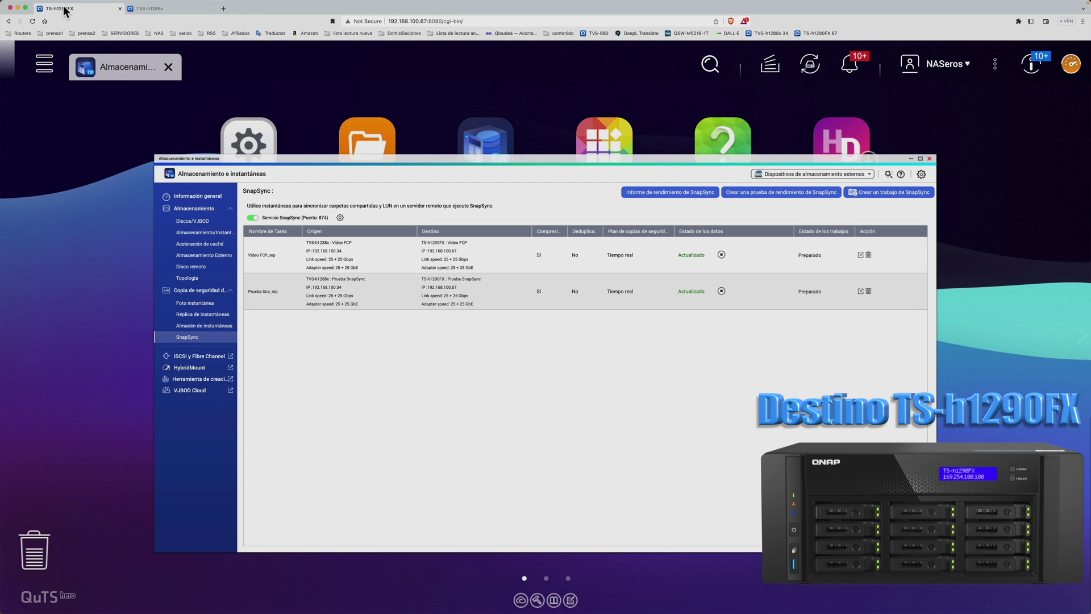
Step: On the TVS-h1288x, stop the Prueba Sna_rep SnapSync job and delete it
click(161, 9)
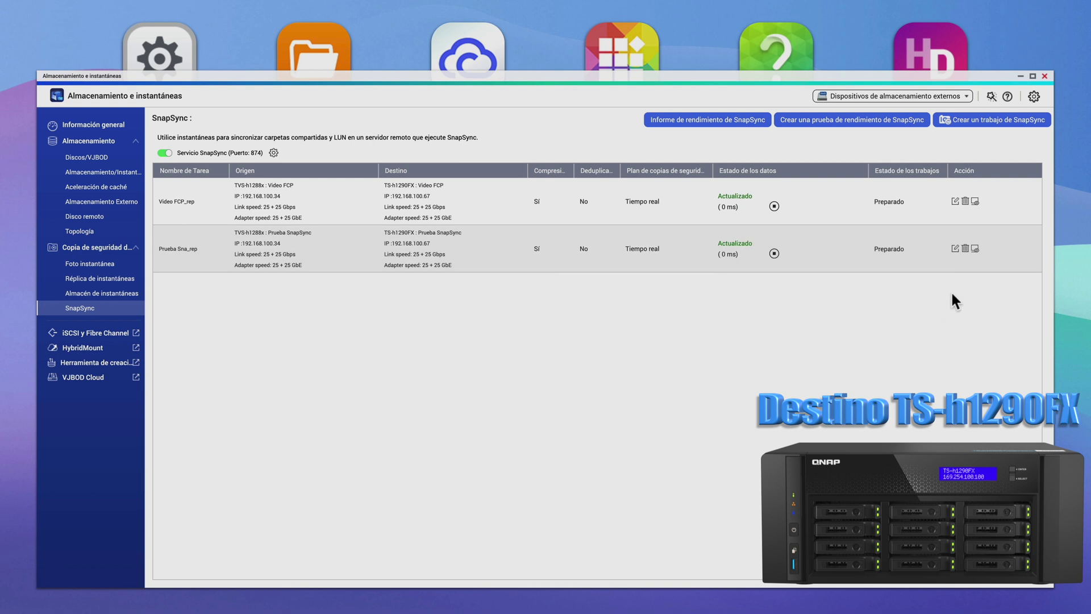
click(775, 254)
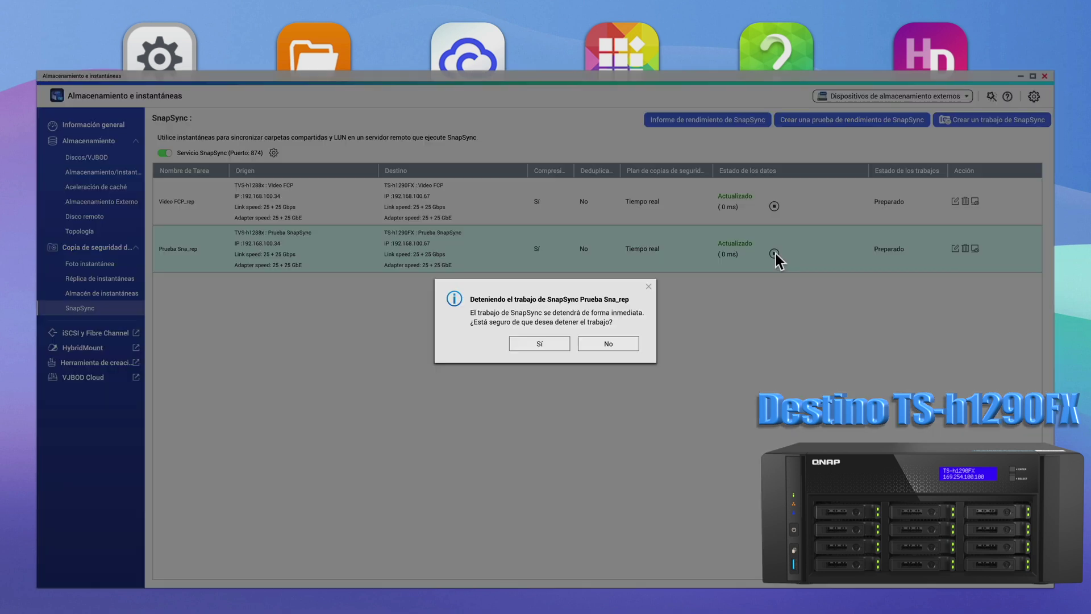
click(566, 348)
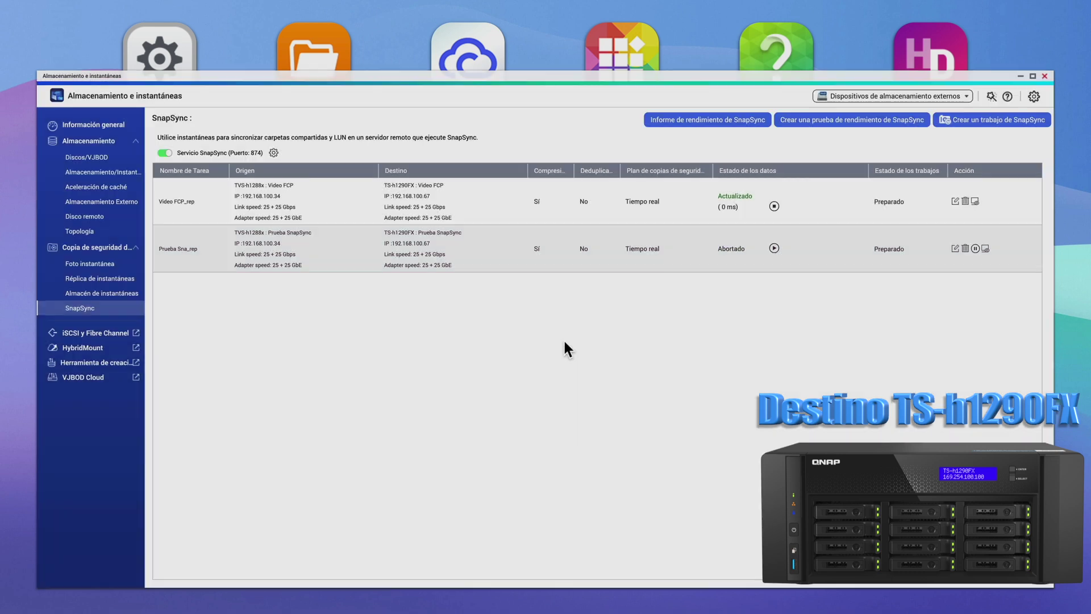
click(965, 249)
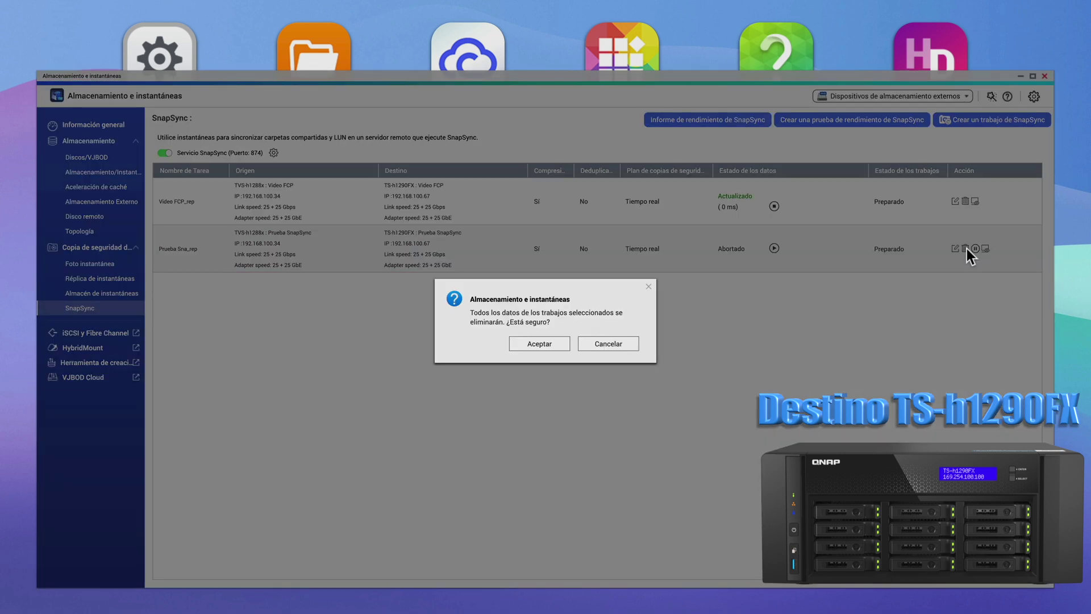
click(565, 343)
Step: Close the SDWAN library open in Final Cut Pro and open SDWAN.fcpbundle from the Prueba SnapSync share of the TS-h1290FX in Finder
mouse_move(506, 605)
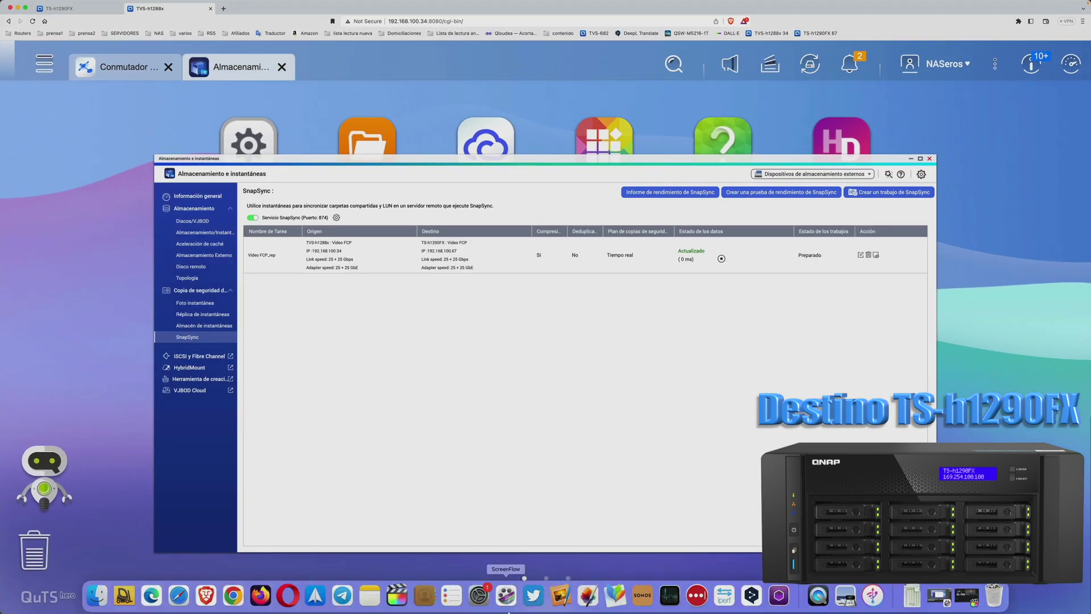
click(96, 596)
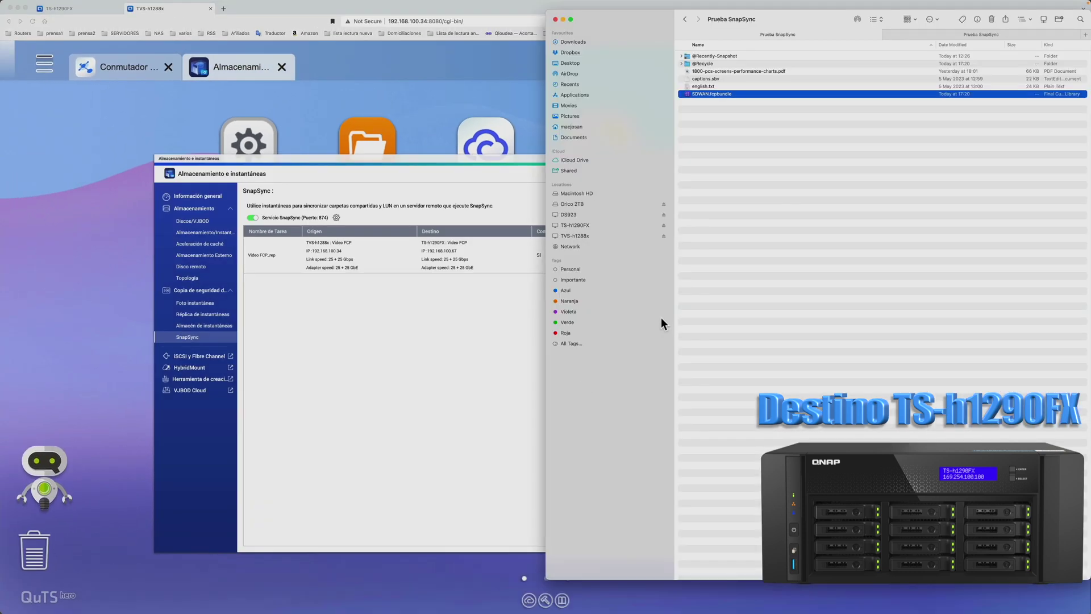
click(591, 226)
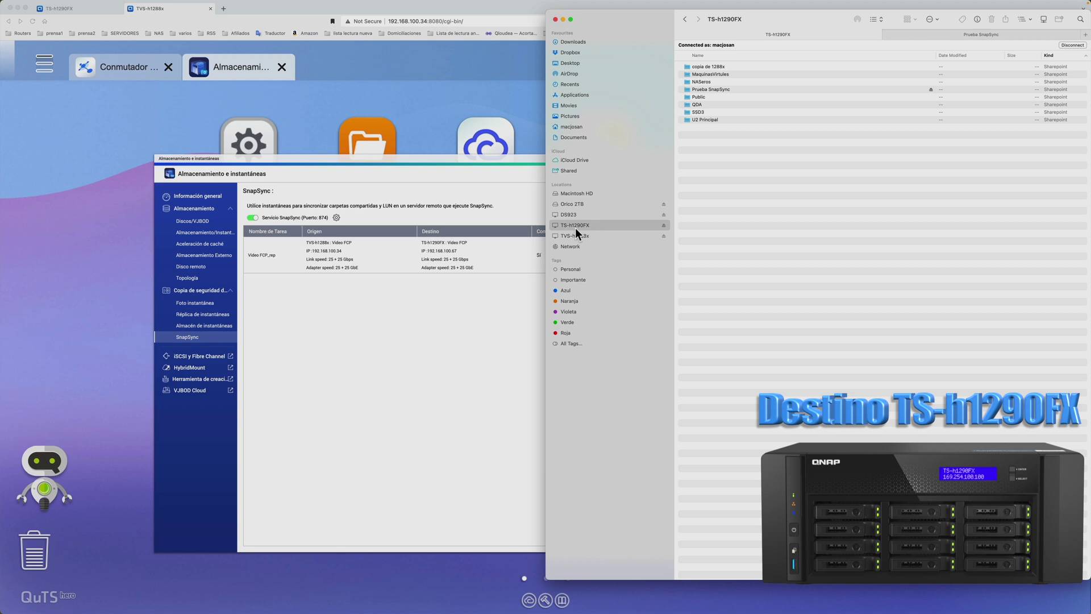
mouse_move(793, 611)
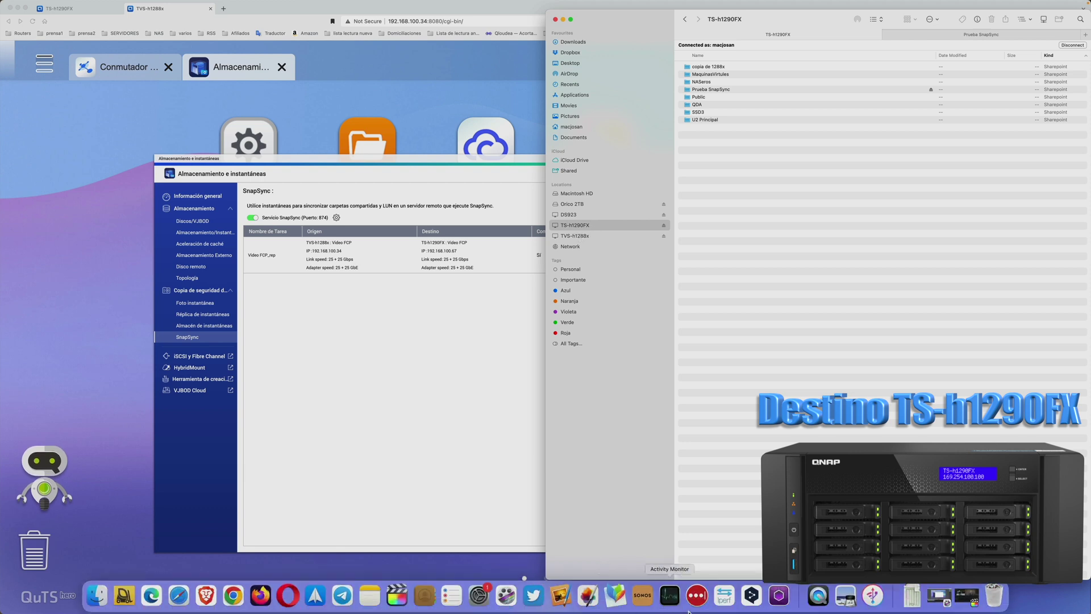
click(959, 598)
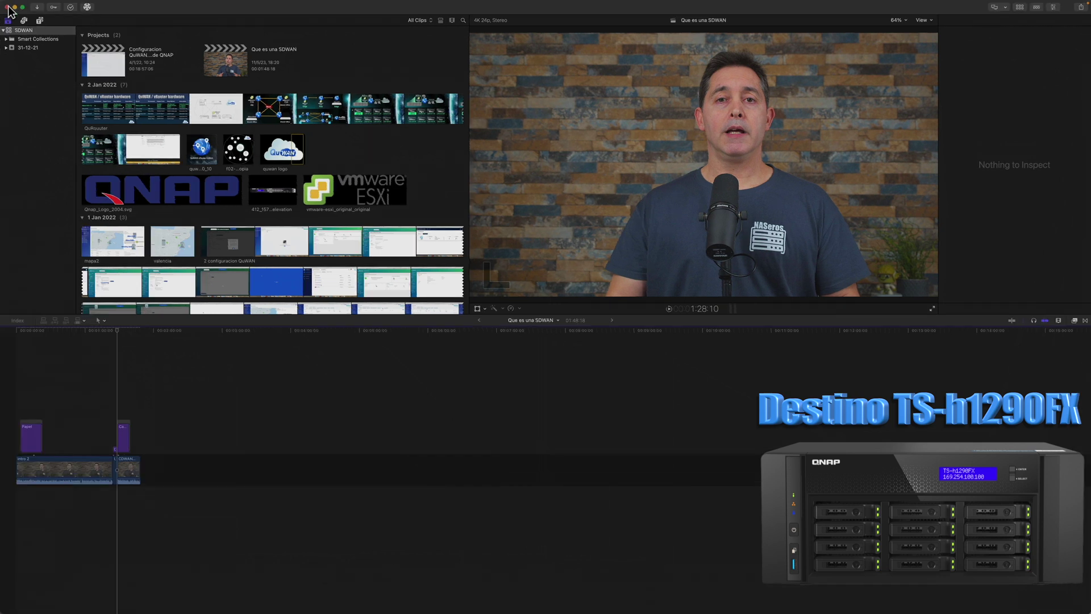
click(10, 9)
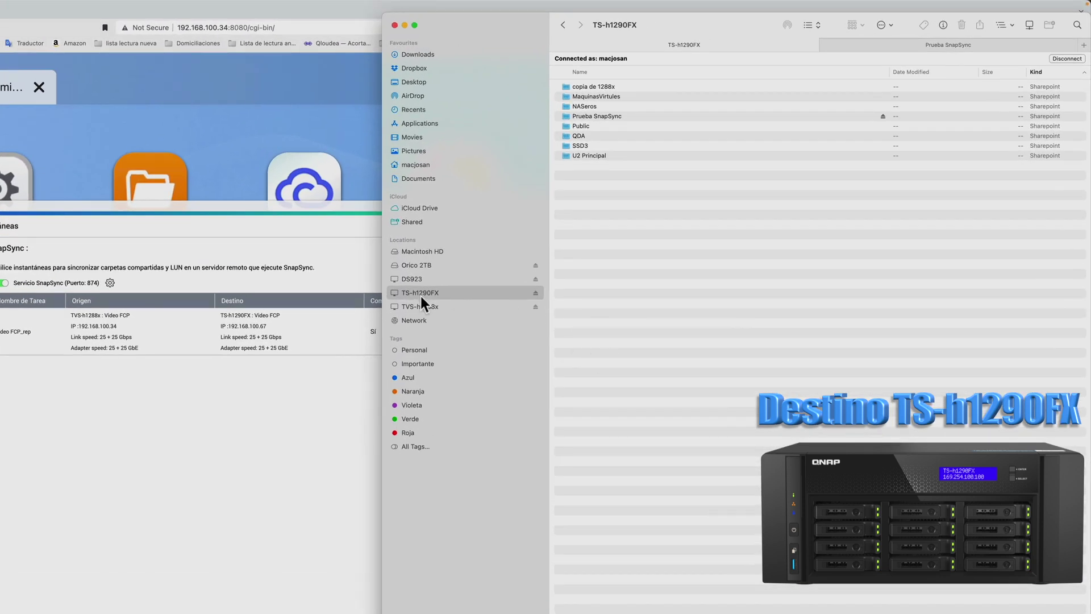
double_click(611, 116)
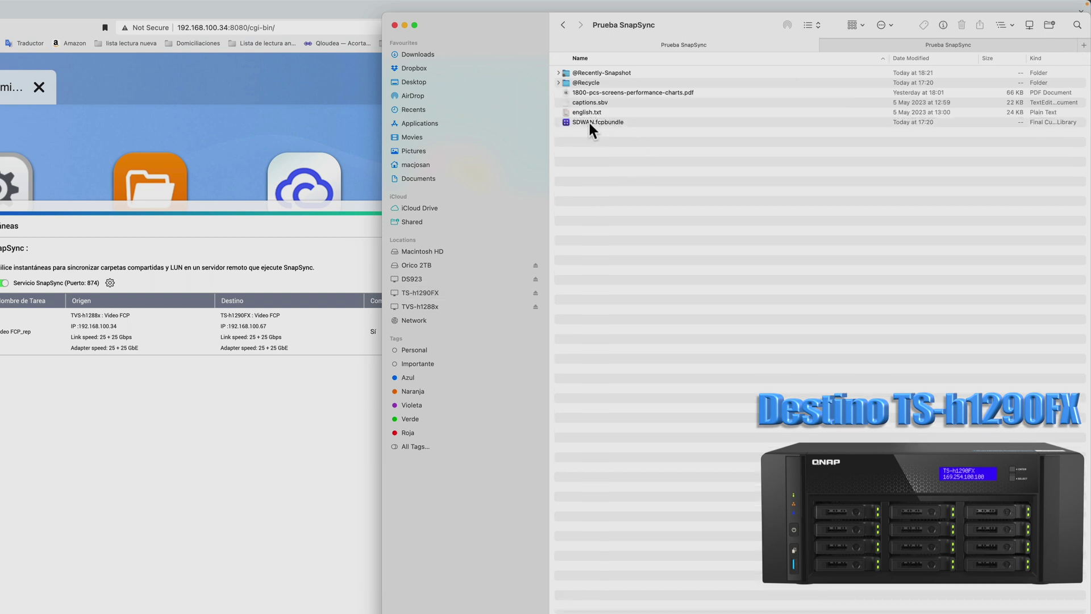
double_click(588, 122)
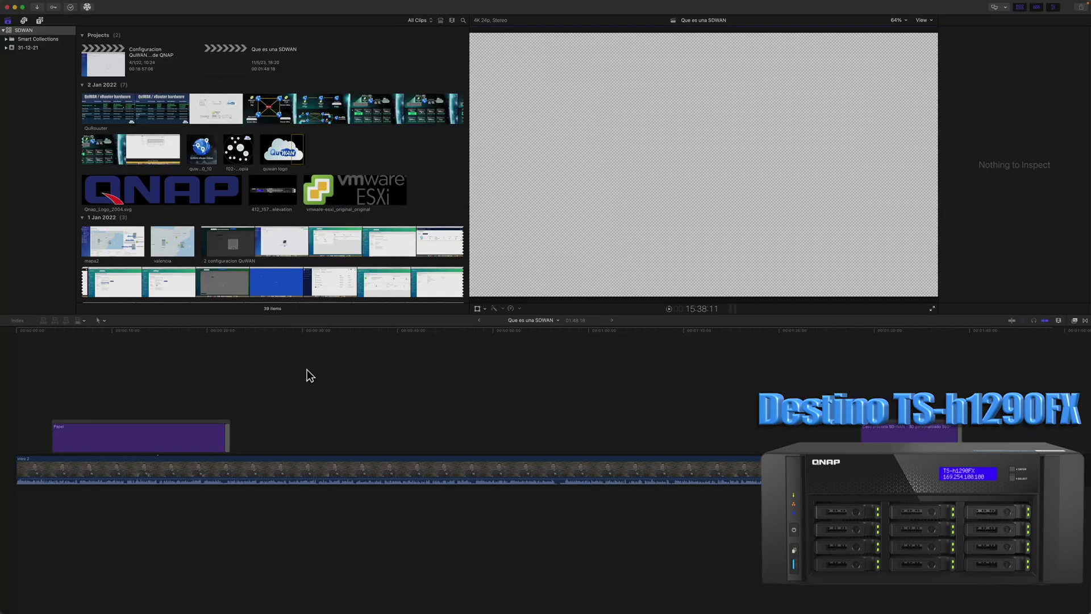
Step: Examine the replicated Que es una SDWAN timeline and the library's clips for the earlier edits, and return to the browser with Final Cut Pro minimized
key(super+minus)
key(super+minus)
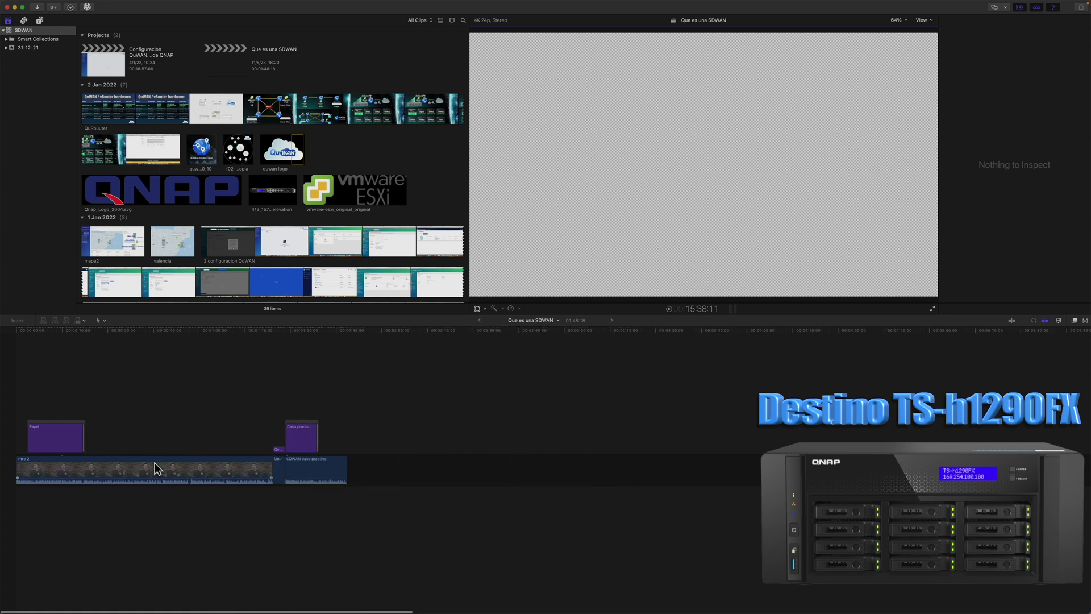
click(224, 470)
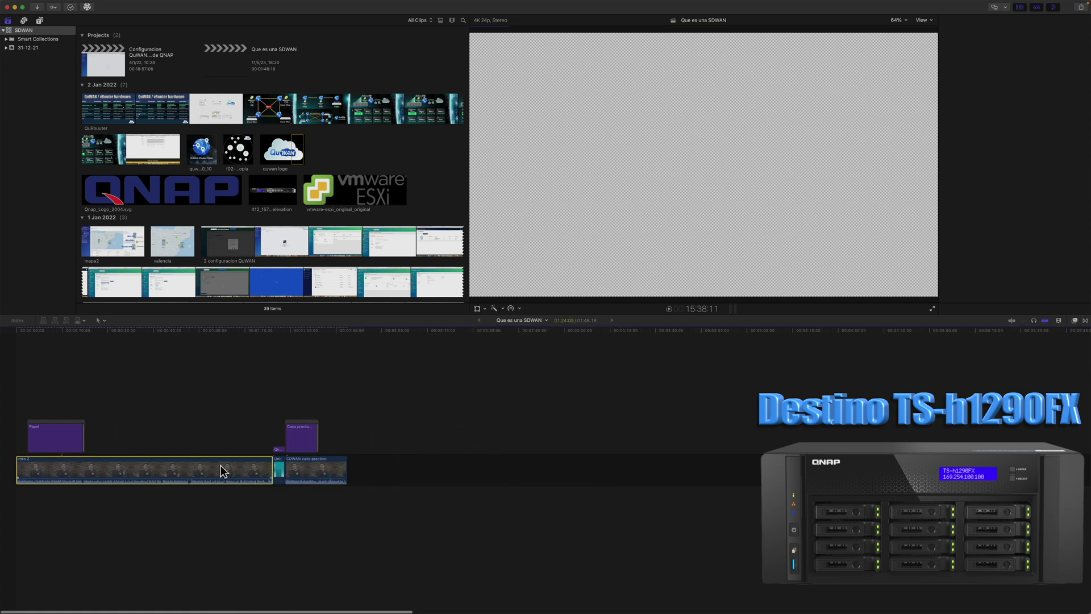
click(216, 441)
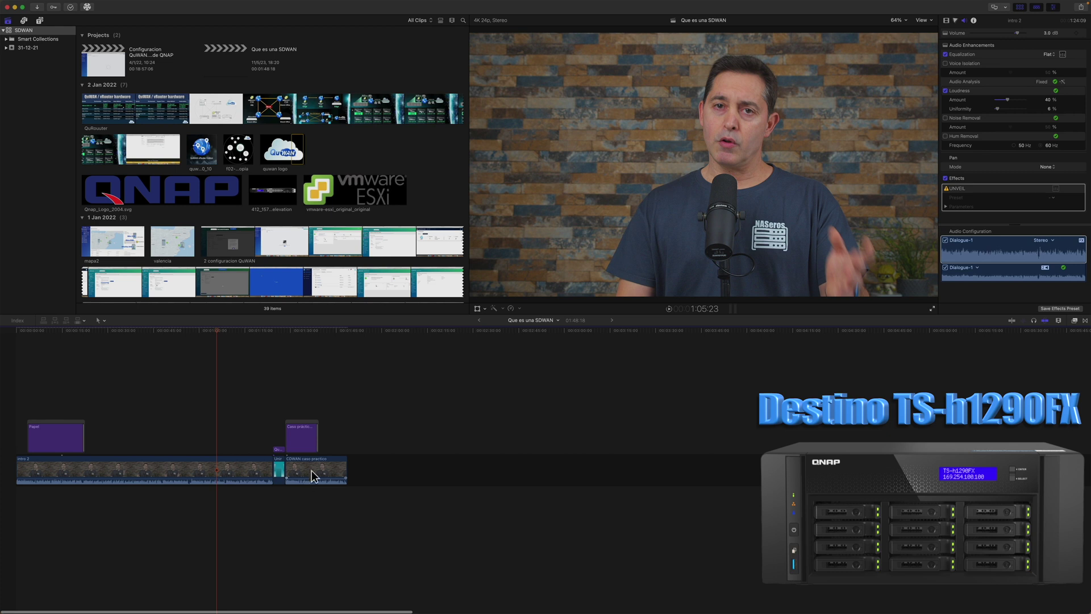
click(296, 419)
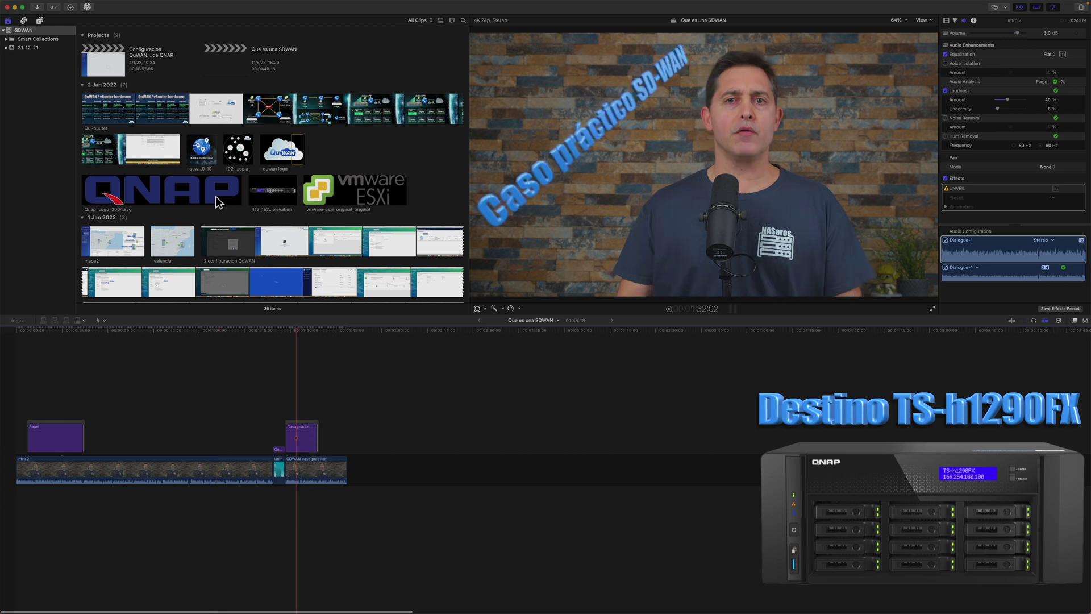
scroll(227, 262, down, 15)
scroll(228, 261, up, 5)
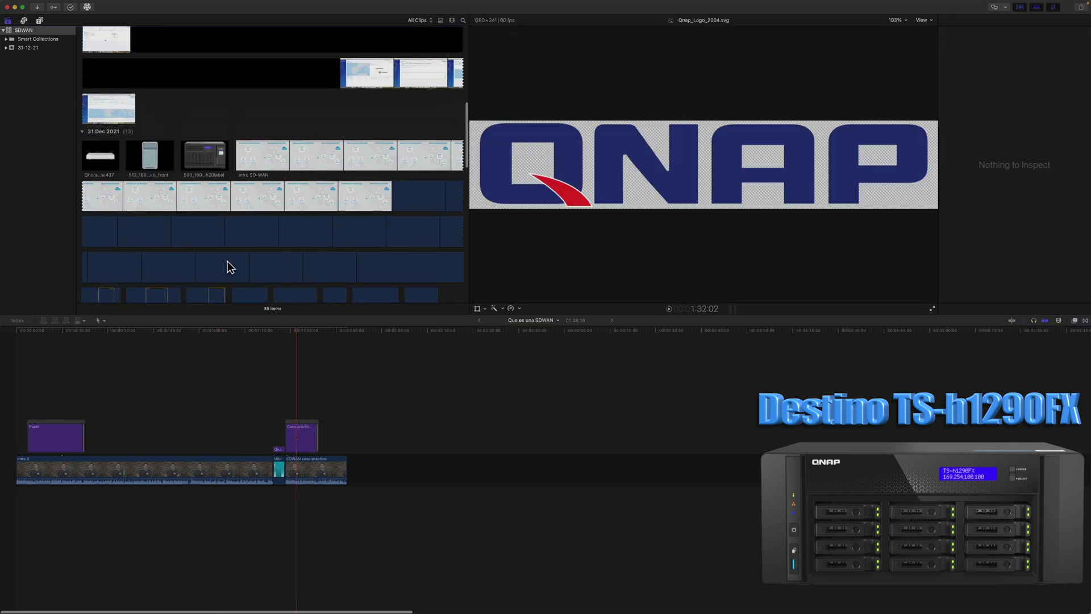
click(251, 377)
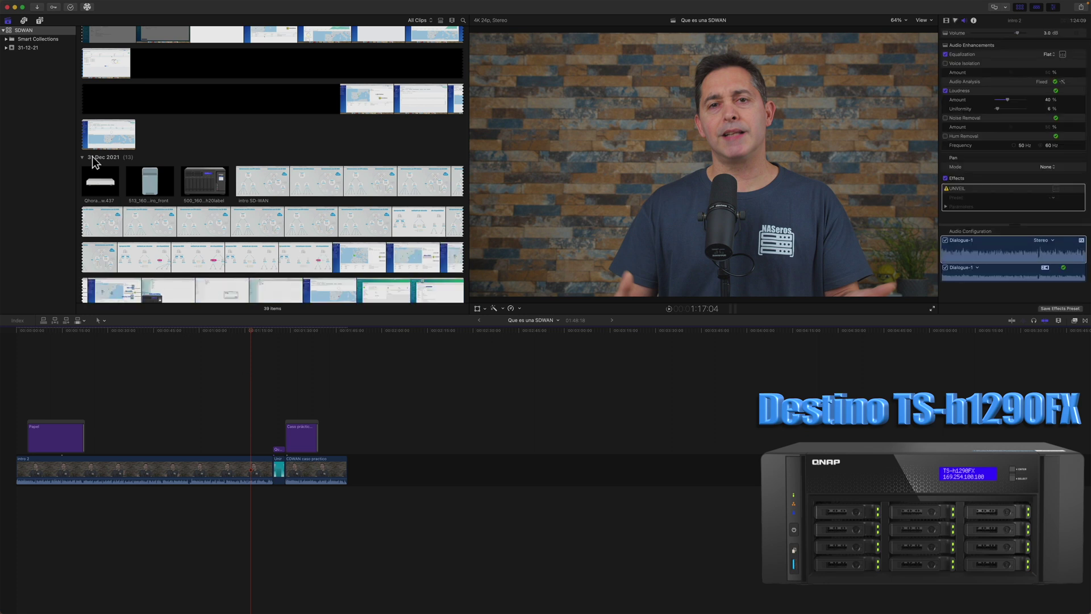
click(14, 7)
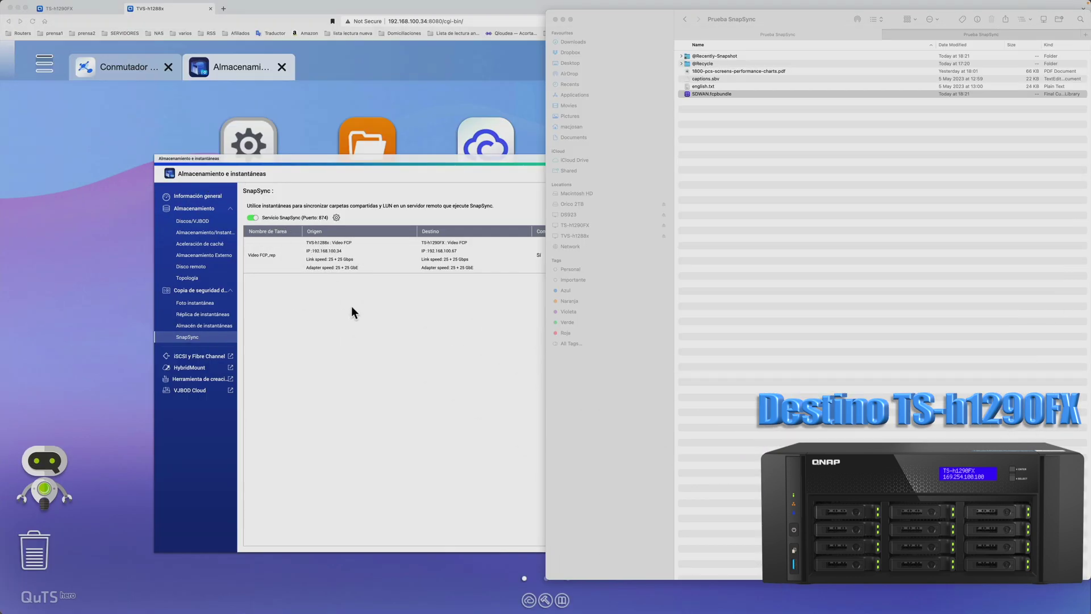
click(366, 332)
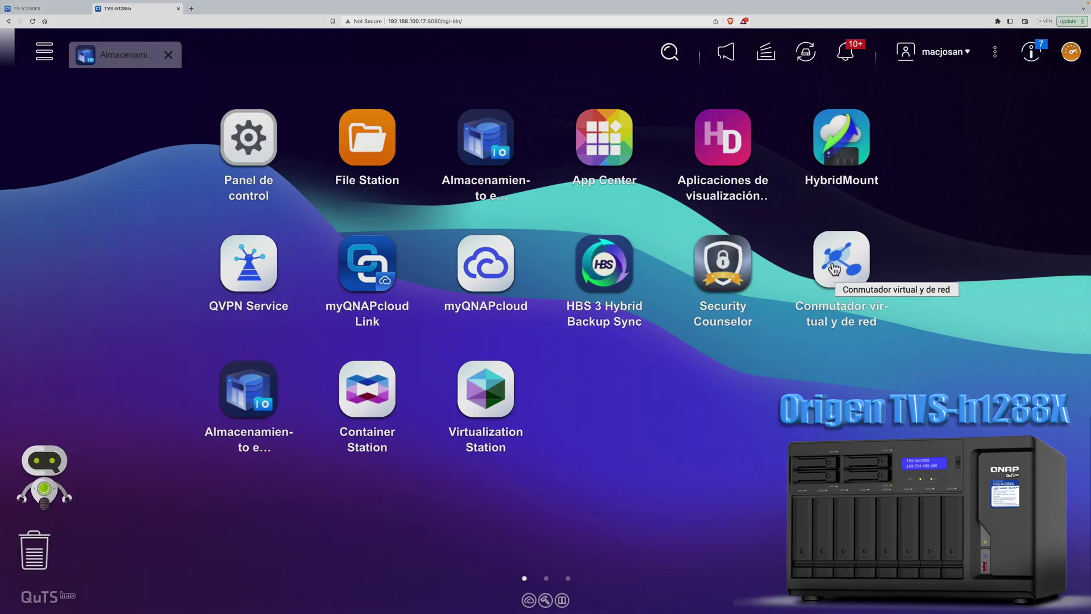
Step: Check the state of the TVS-h1288X network adapters in the interface list of Conmutador virtual y de red
click(832, 262)
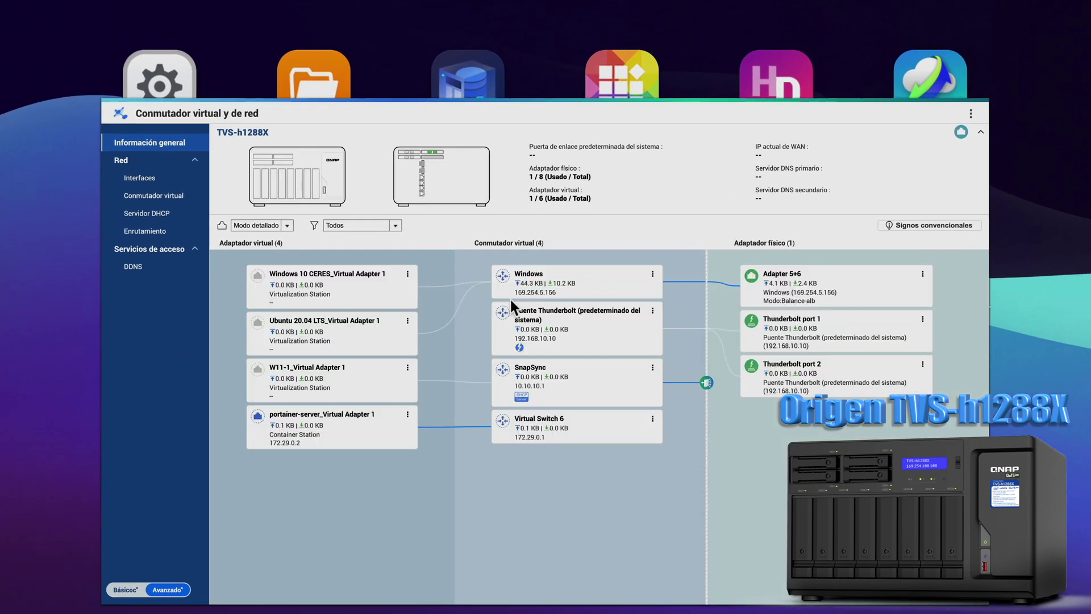
click(139, 178)
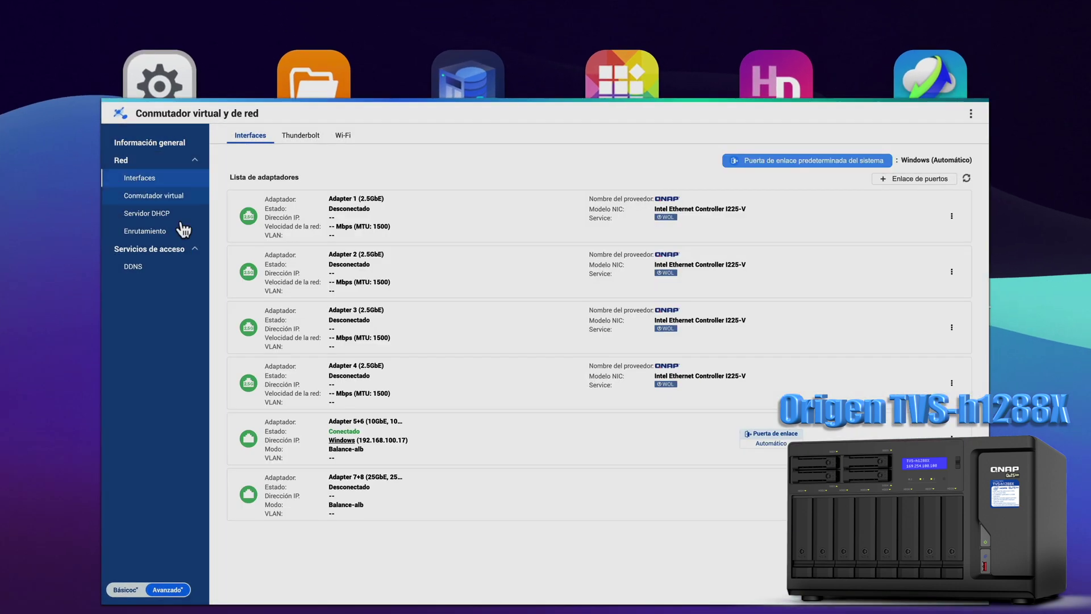
mouse_move(362, 482)
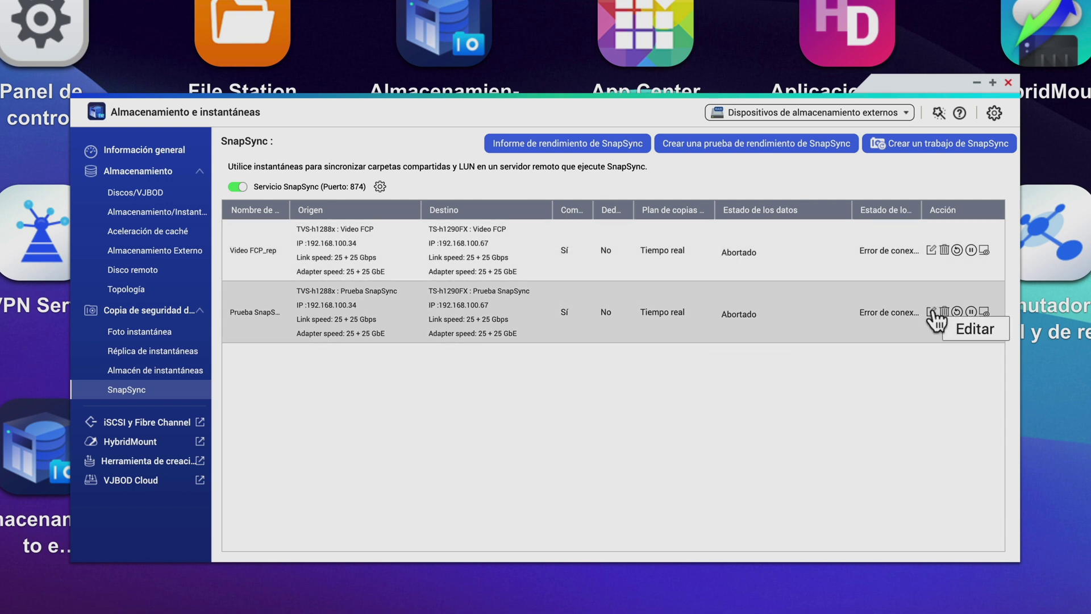
Step: Edit the Prueba SnapSync job with the account password, manually choose Adapter 5+6 as its primary source adapter, and restart the job
click(932, 312)
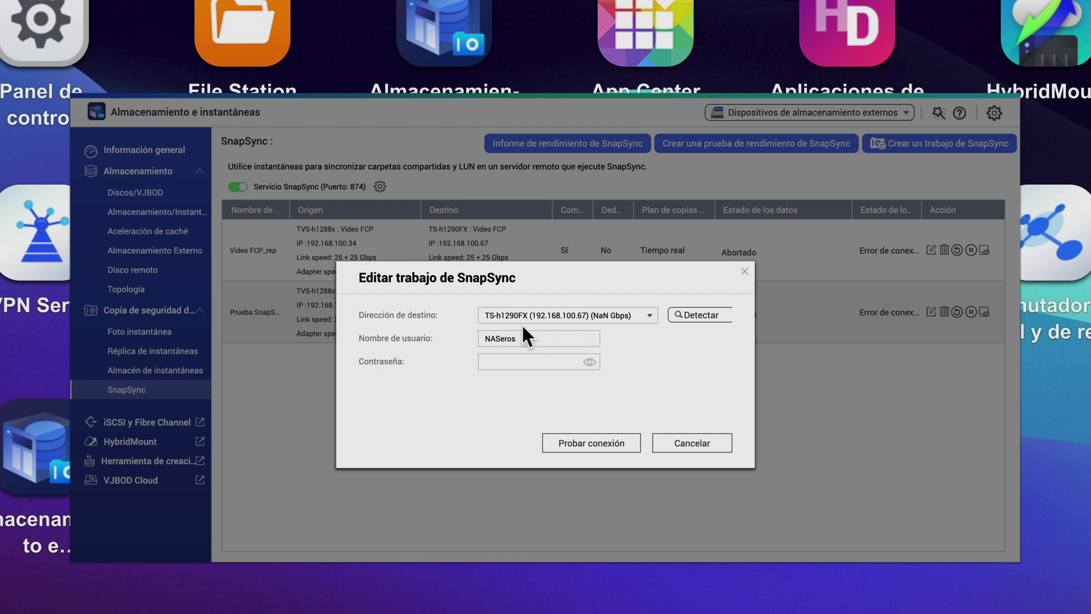
click(523, 362)
key(ctrl+v)
click(629, 447)
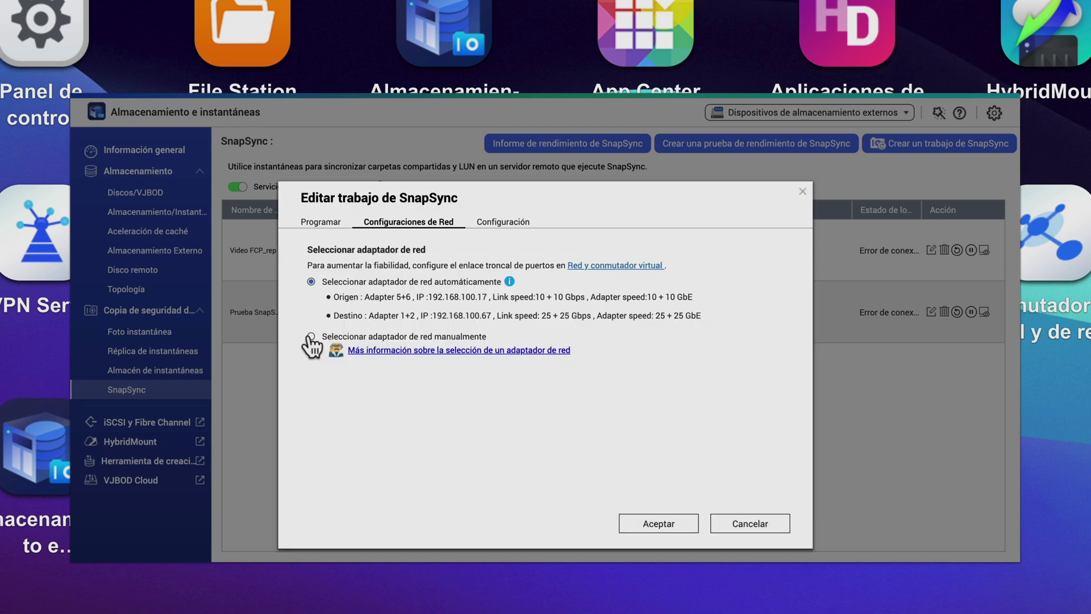
click(312, 337)
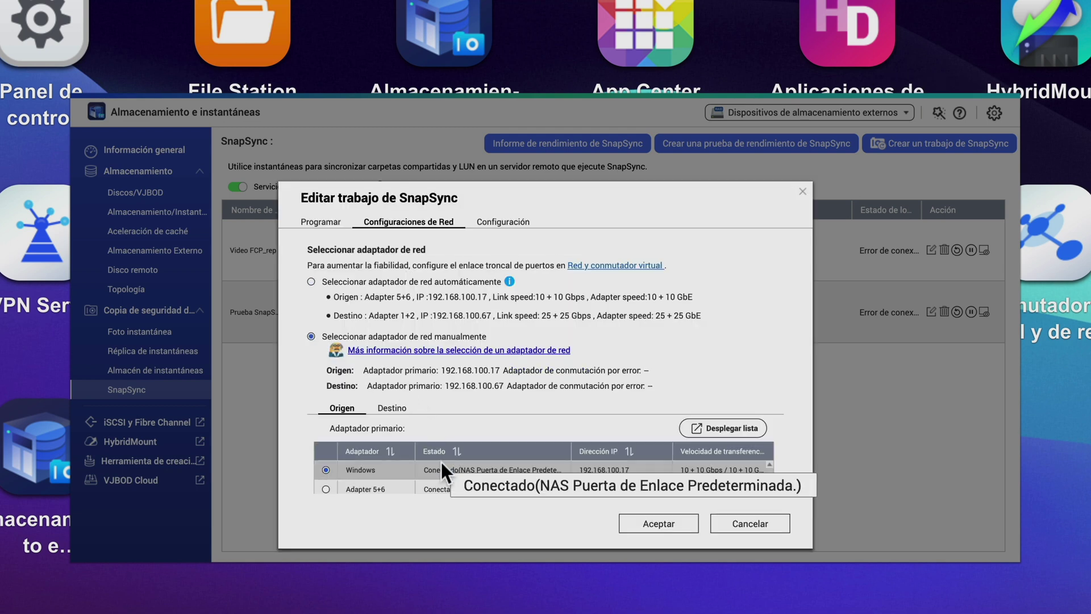
scroll(398, 434, down, 1)
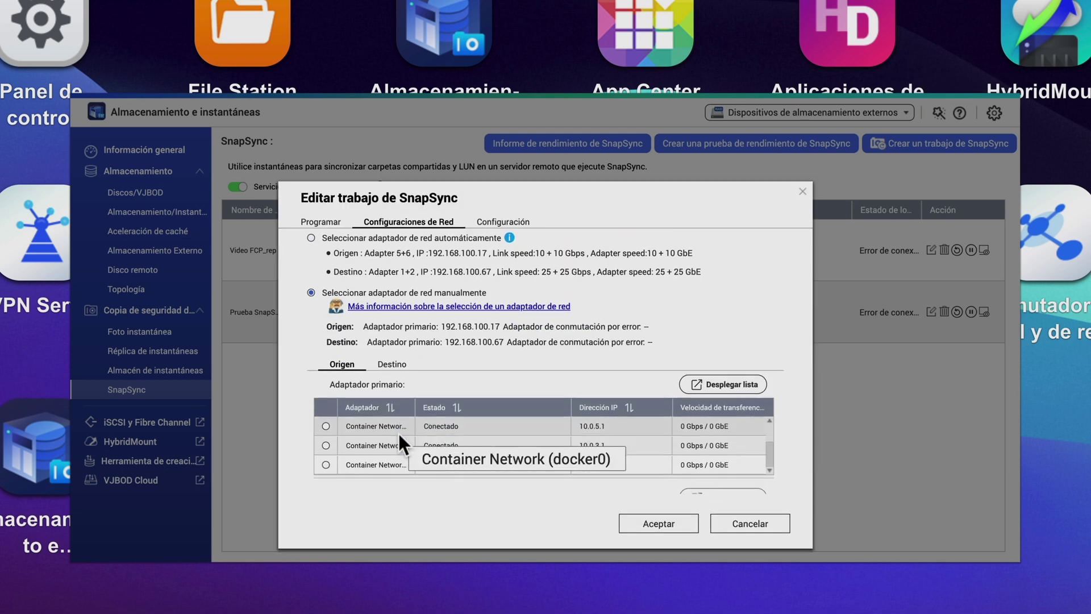
click(326, 446)
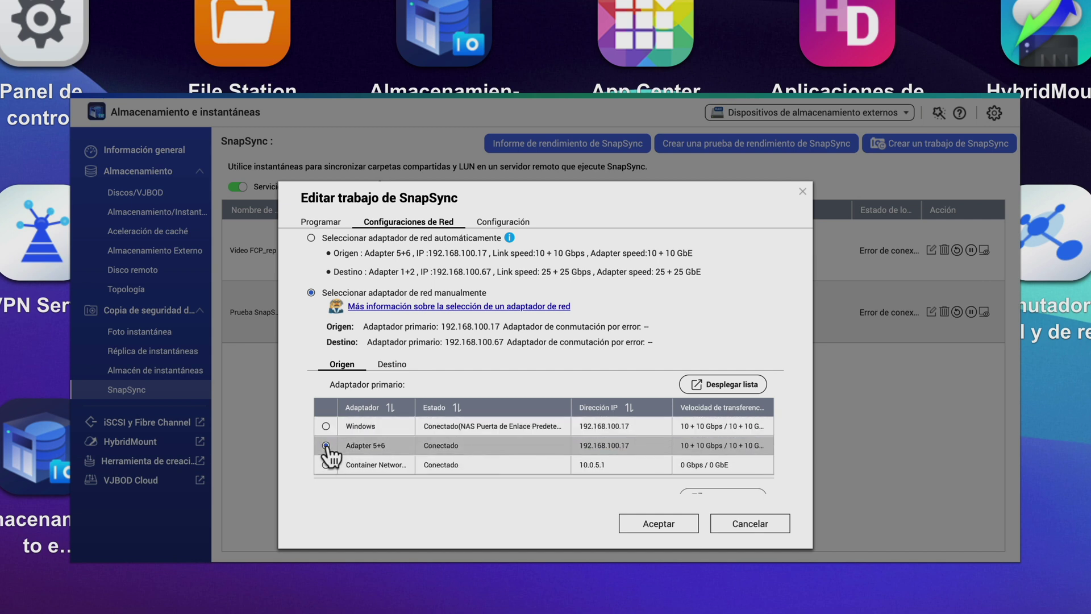
click(658, 522)
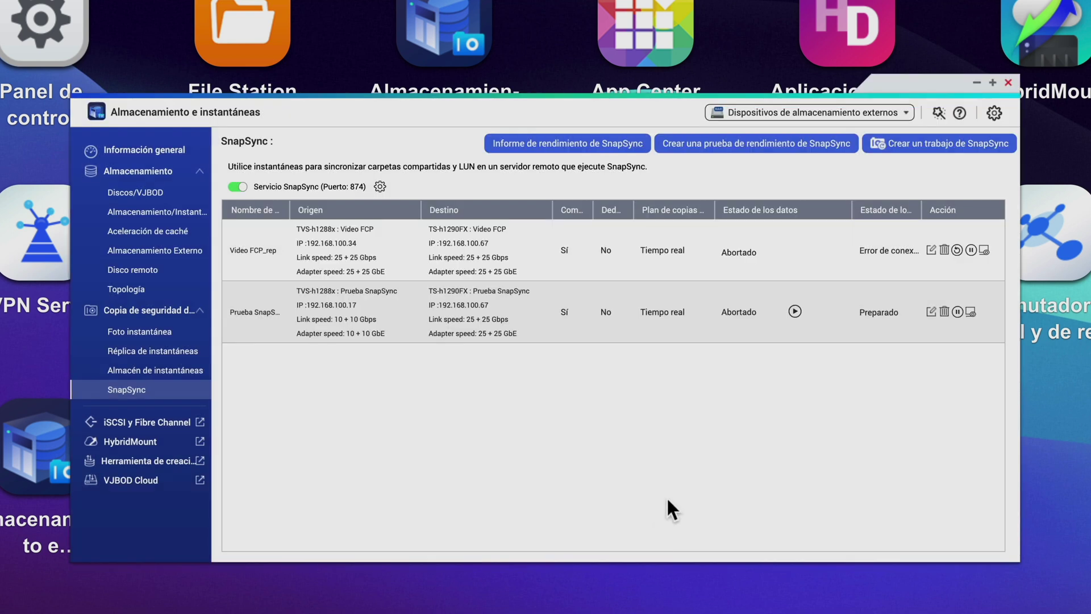
click(794, 311)
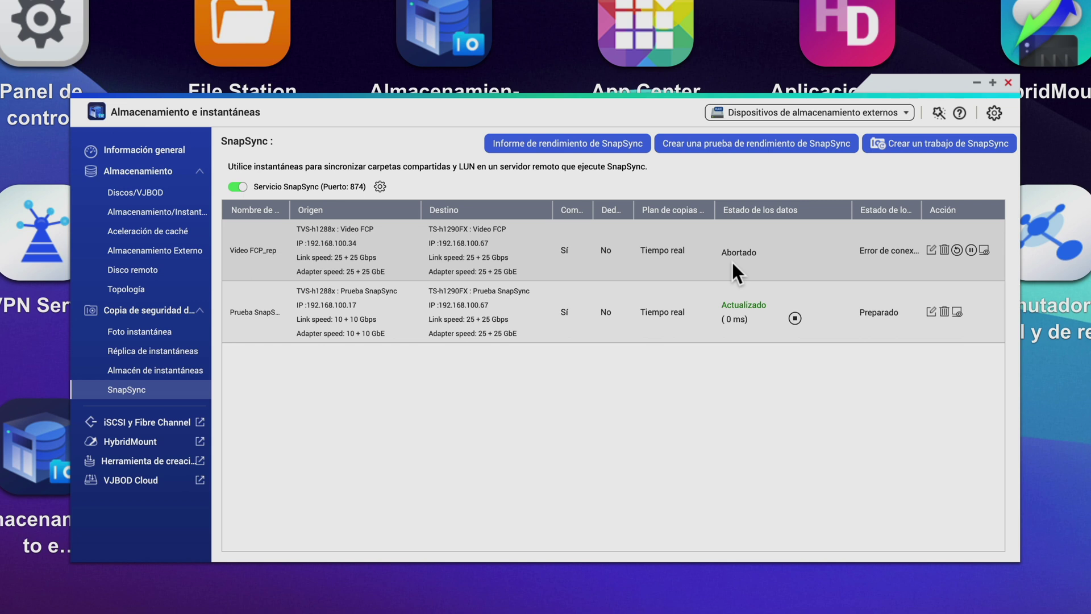
Step: Create a SnapSync performance test and connect to the TS-h1290FX over HTTPS on port 443 with the account user name and password
click(691, 146)
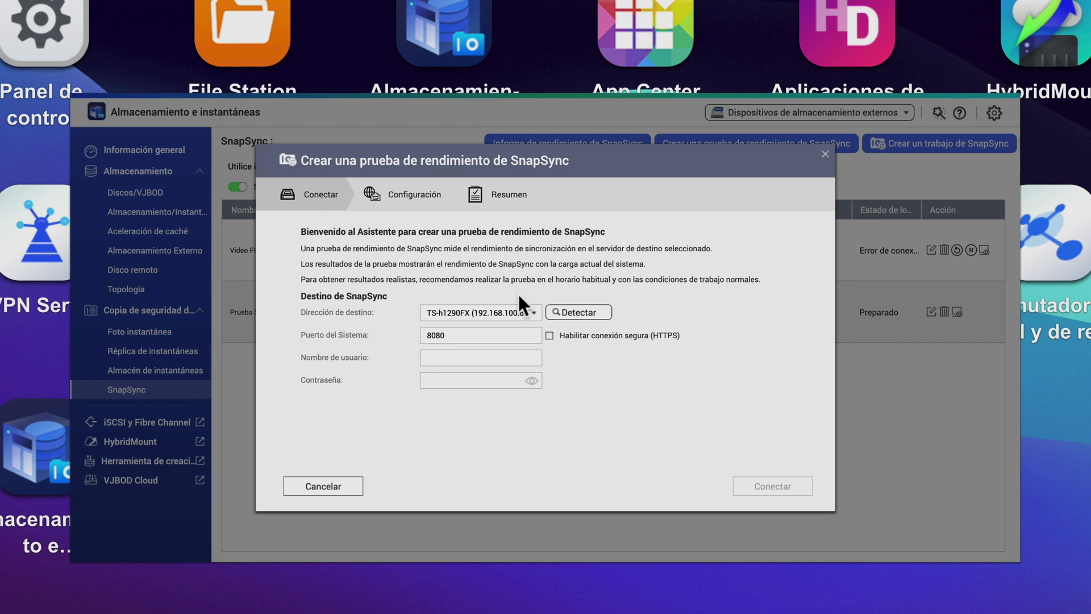
click(549, 335)
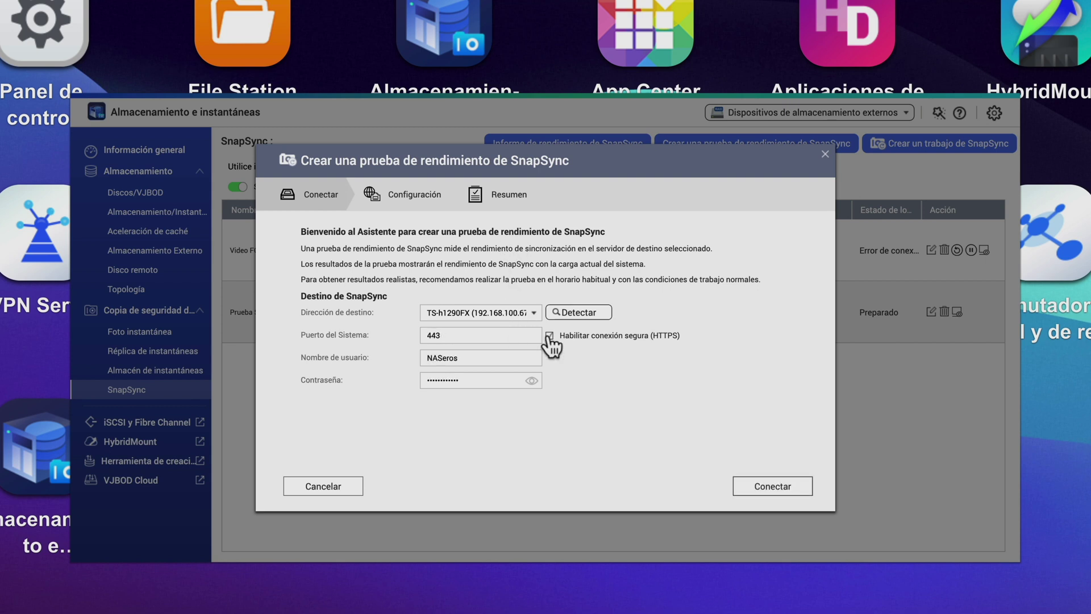
click(781, 492)
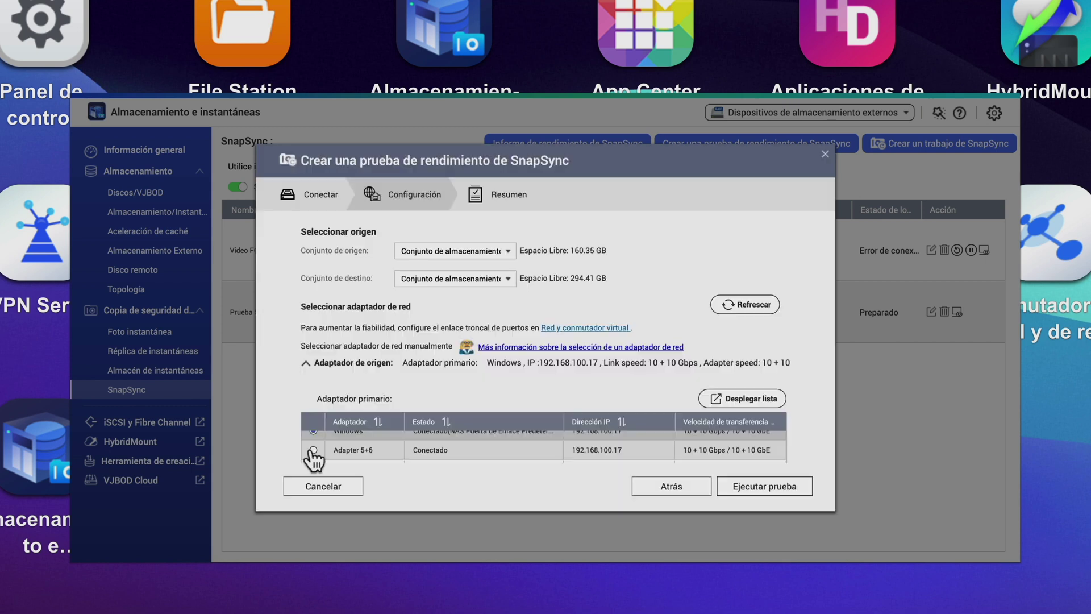
Step: Choose Adapter 5+6 as the test's primary source adapter and Adapter 1+2 as its primary destination adapter
click(313, 450)
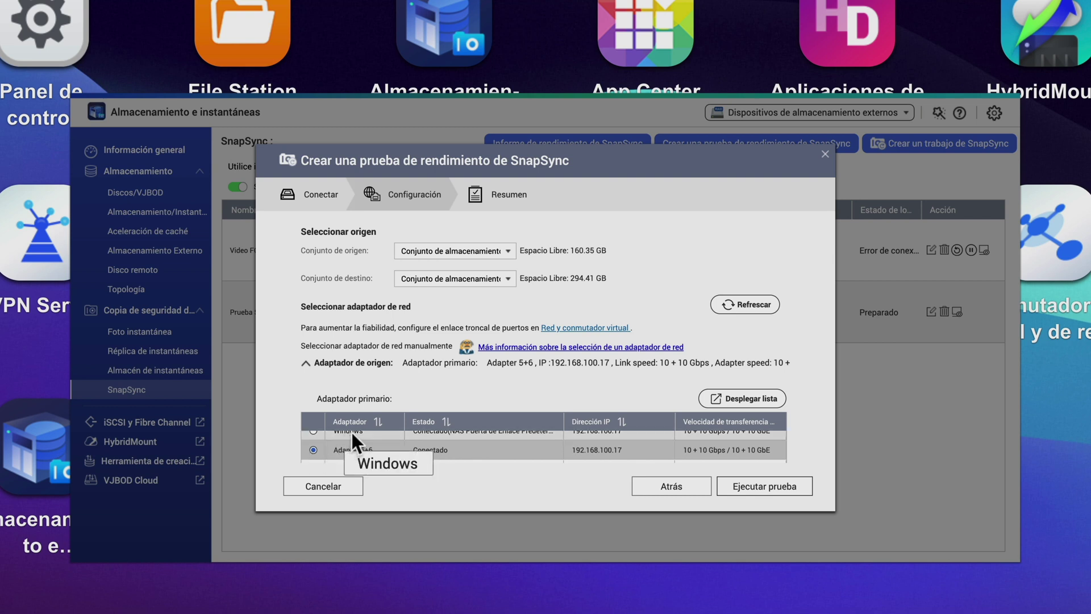
scroll(352, 432, down, 5)
scroll(353, 432, down, 2)
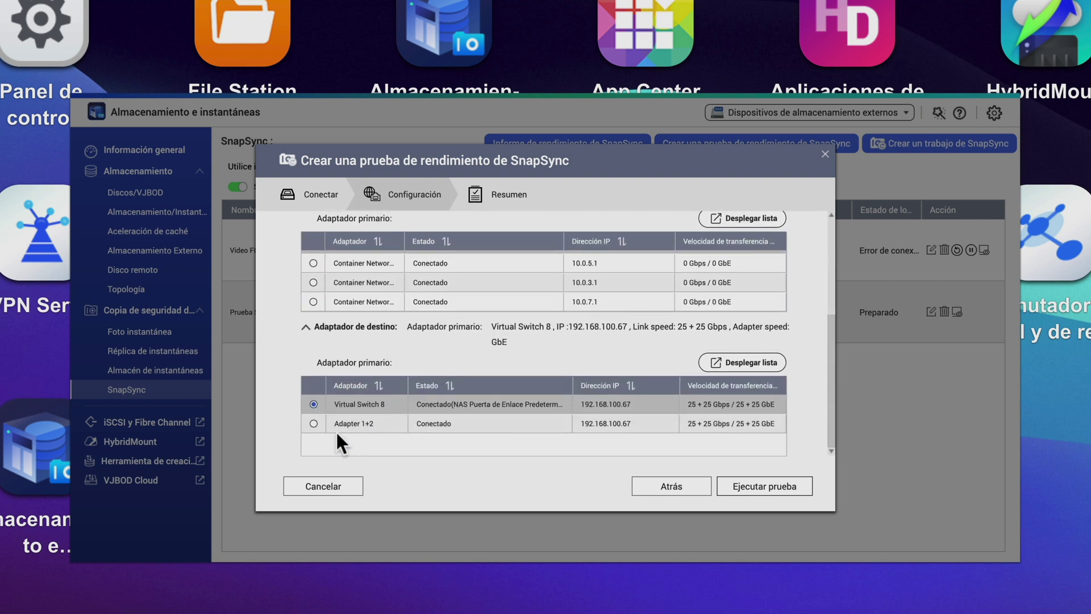
click(313, 423)
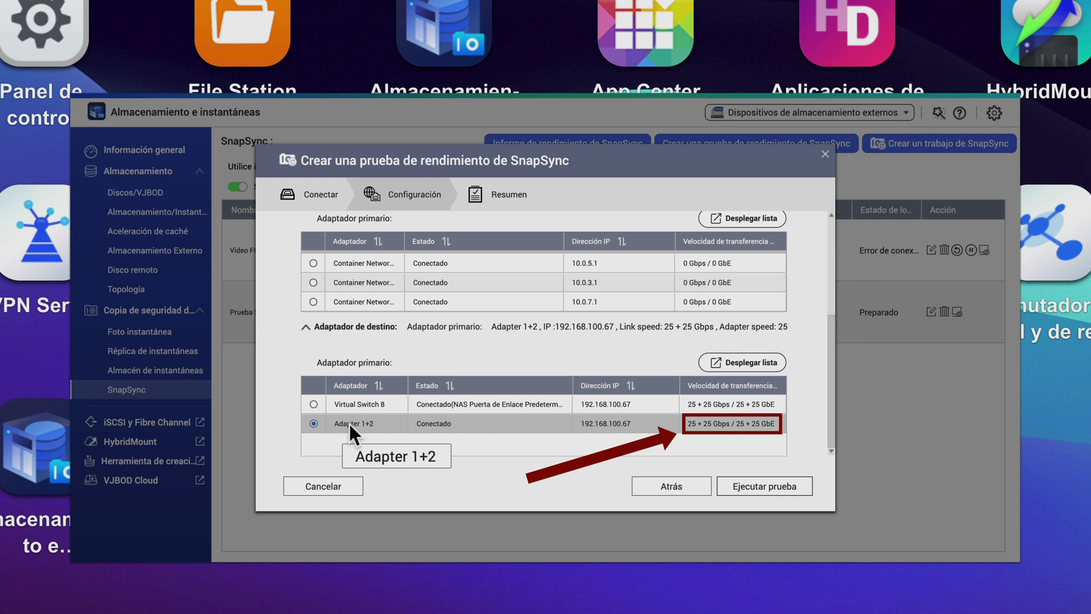
Step: Check the adapter selection and run the SnapSync performance test, agreeing to its long duration
scroll(372, 430, up, 5)
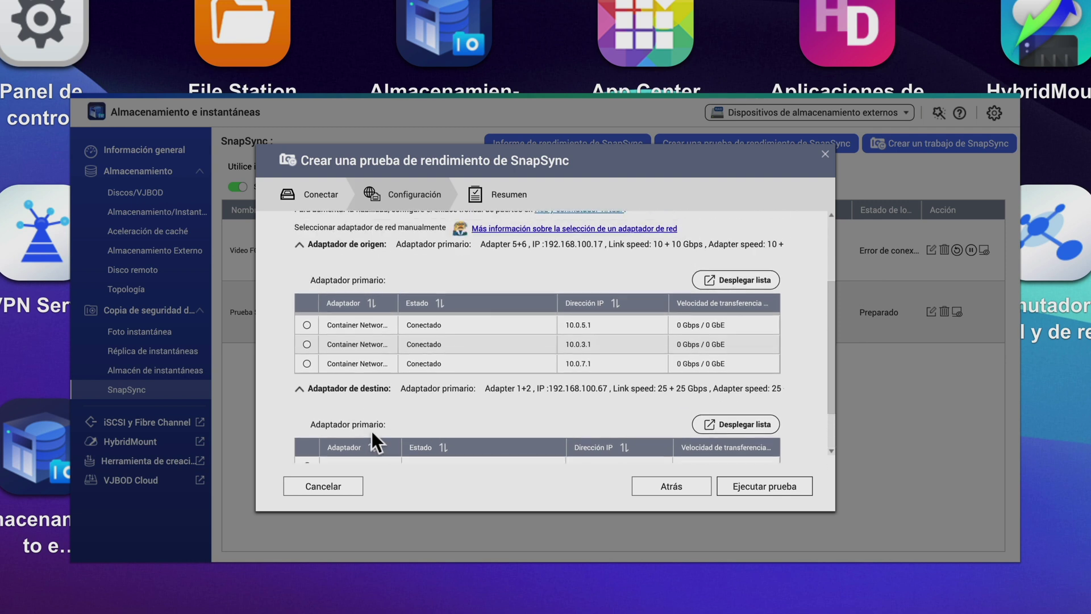
scroll(371, 430, up, 2)
scroll(372, 431, up, 1)
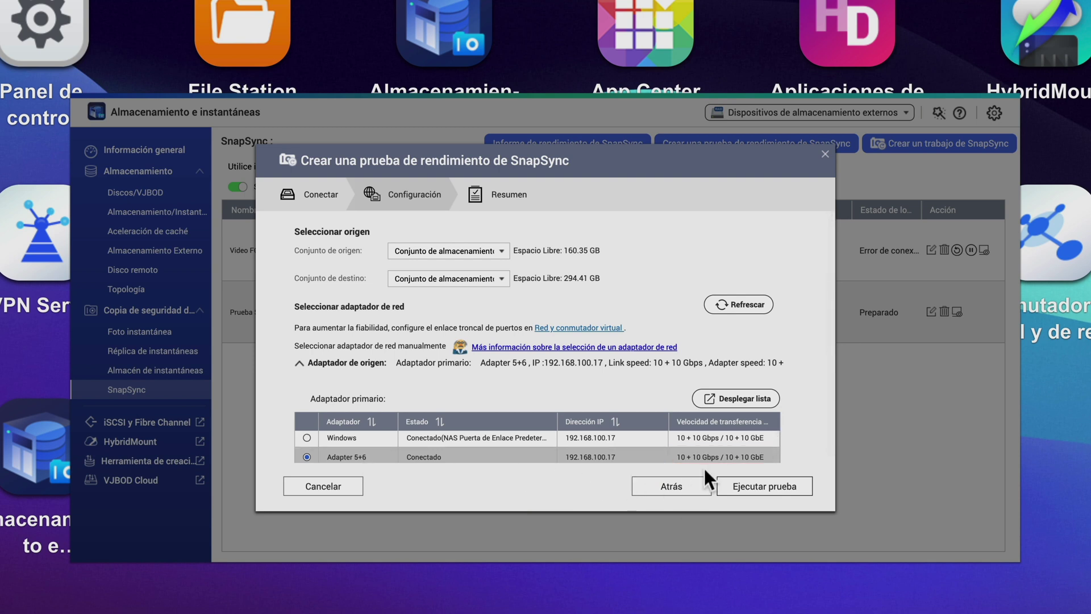
click(754, 489)
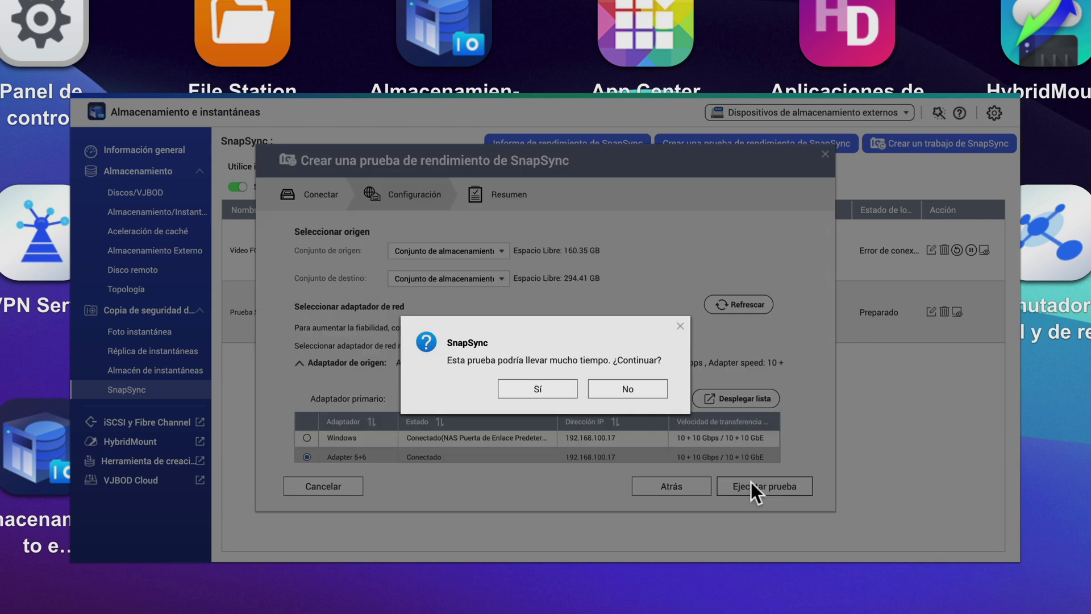
click(557, 395)
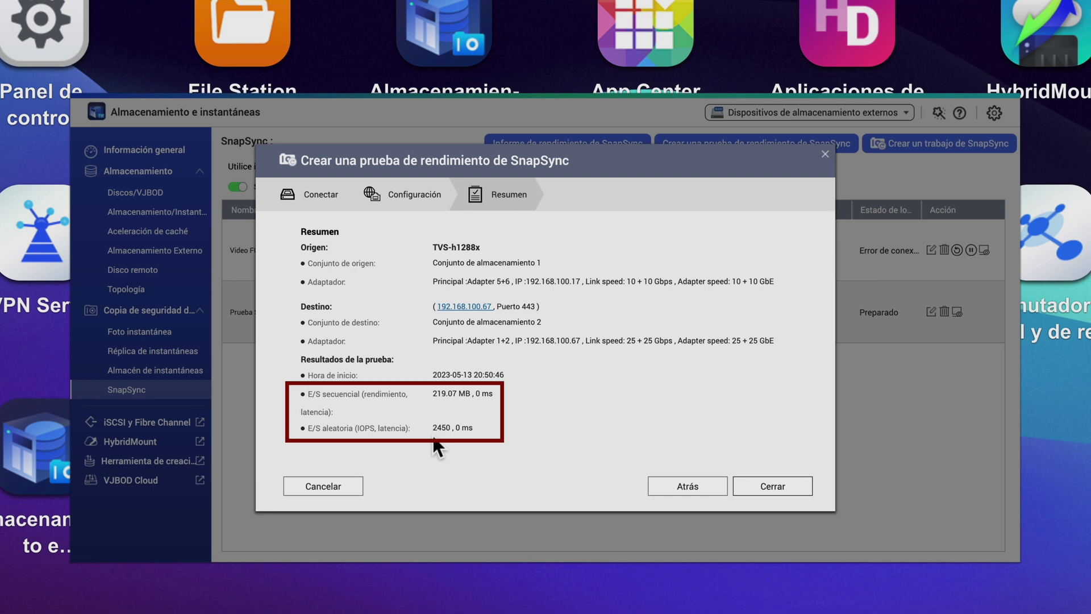
Step: Close the test's results summary and open the SnapSync performance report listing the recorded tests
click(772, 484)
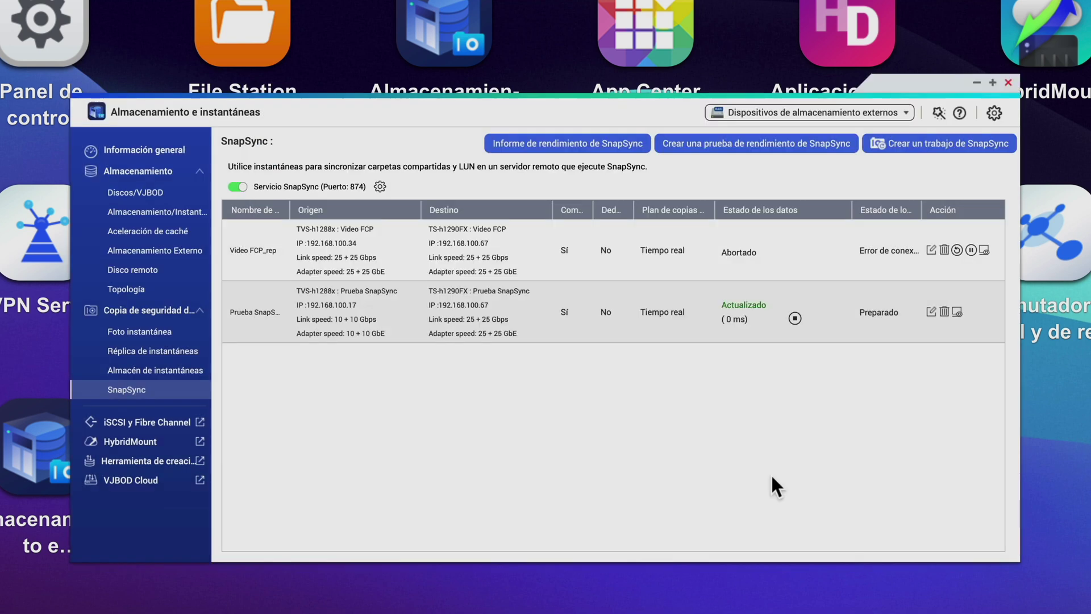
click(517, 149)
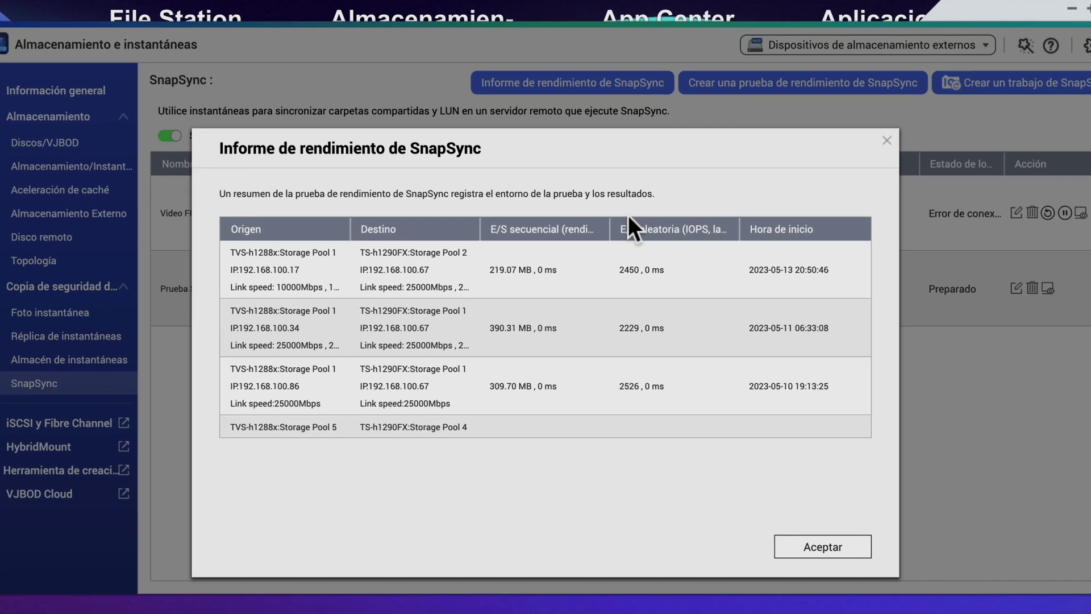